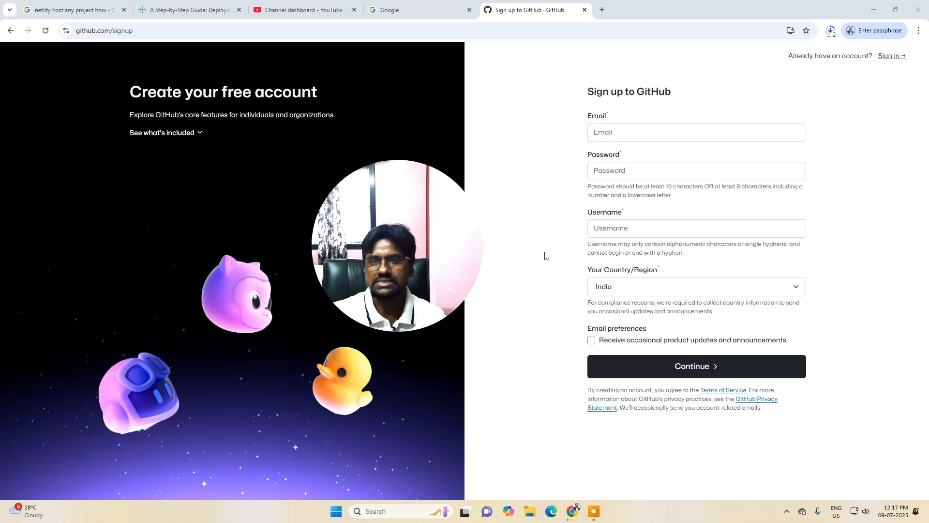
Close the open GitHub sign-up tab
left_click(398, 27)
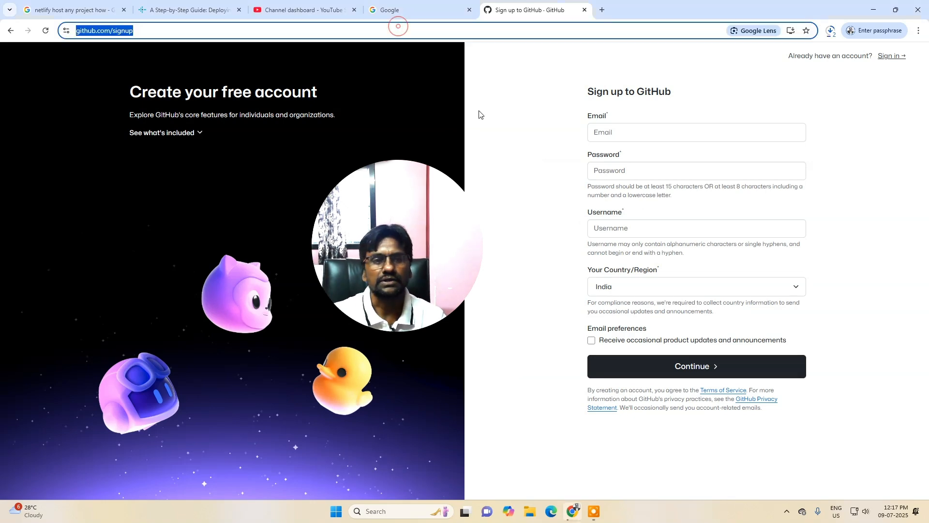
left_click(503, 107)
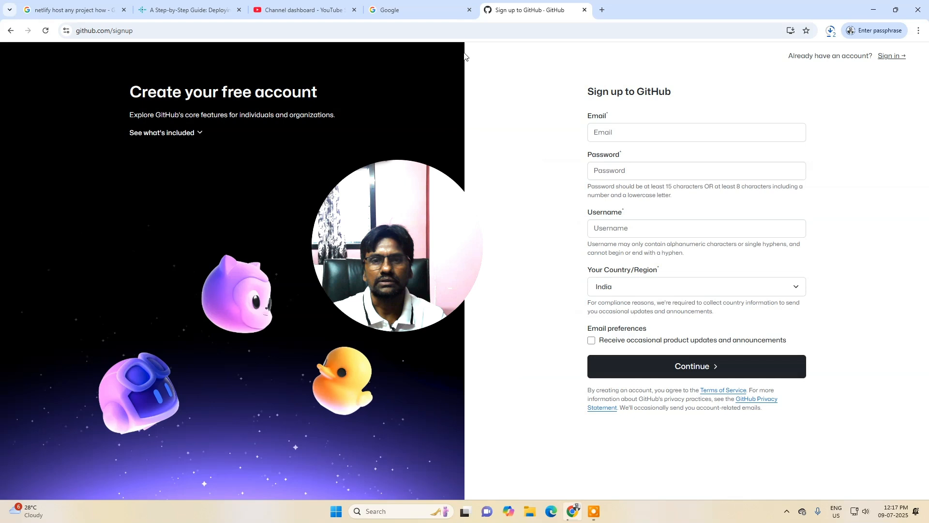
left_click(584, 10)
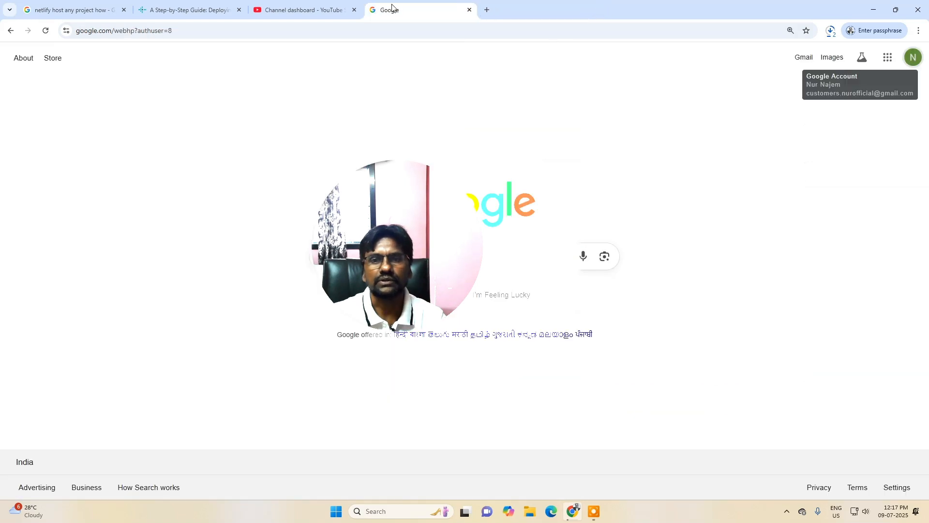
Search Google for "github sign up" and open GitHub's account sign-up page from the results
left_click(367, 251)
type("g")
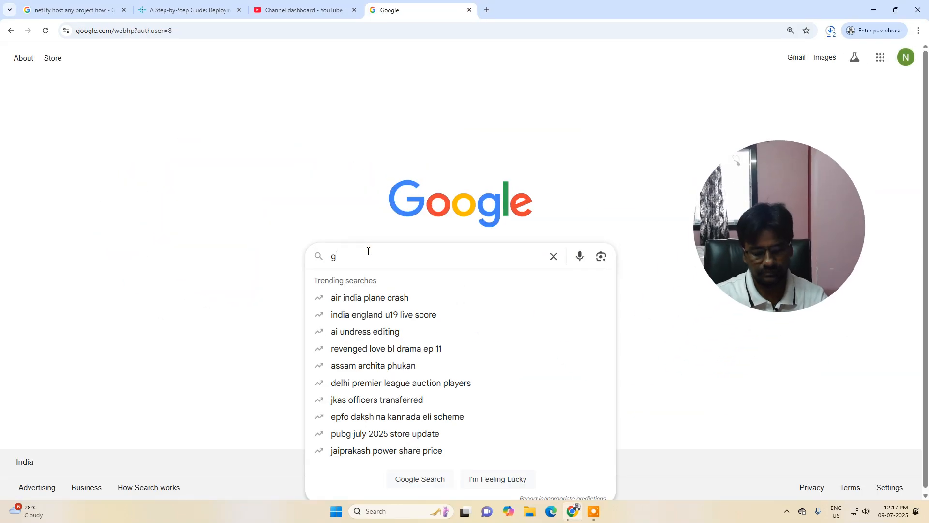
type("ithub sig")
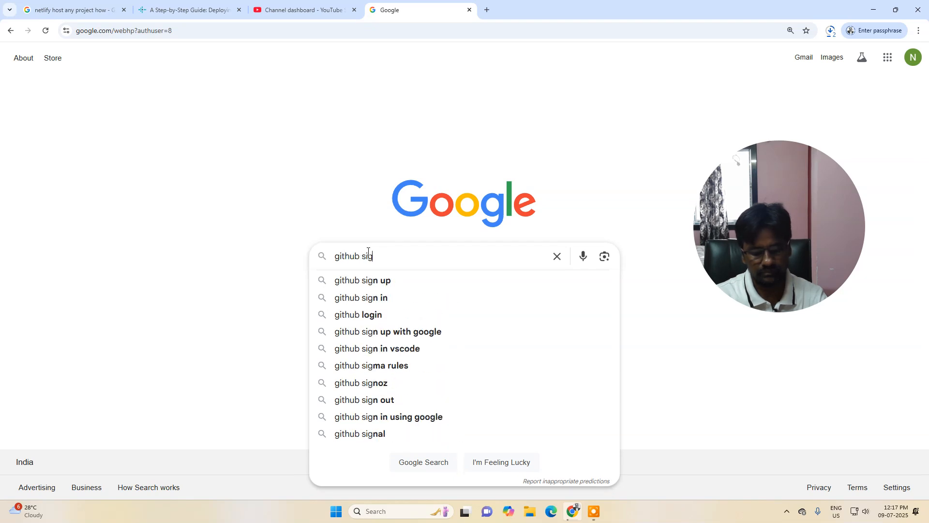
type("n")
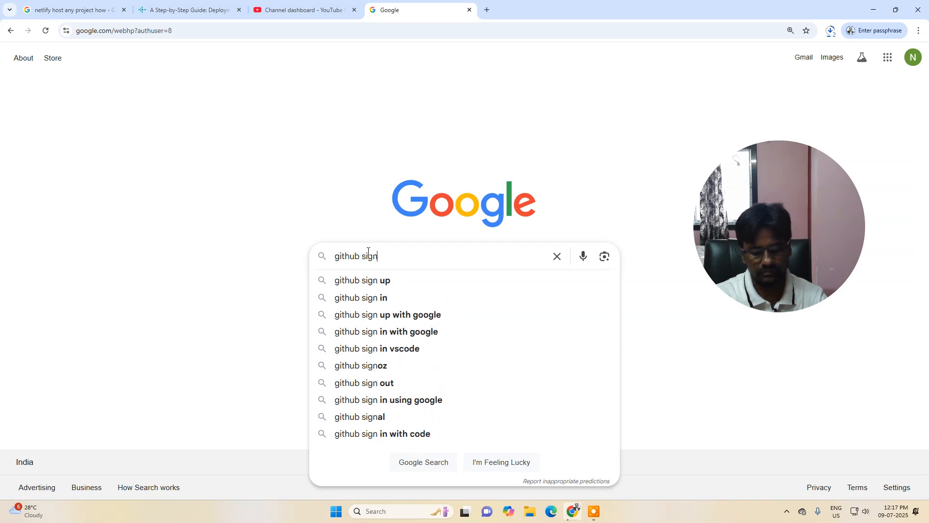
left_click(369, 282)
left_click(154, 245)
left_click_drag(778, 165, 410, 205)
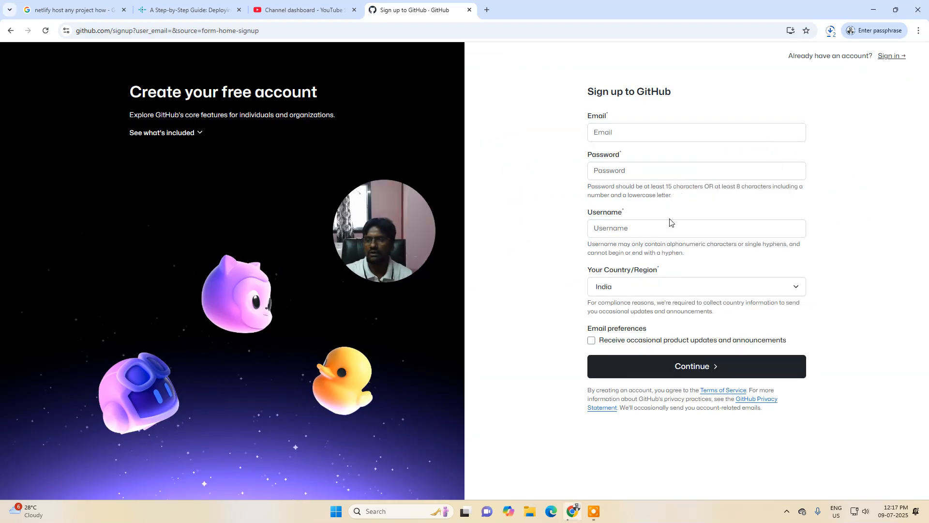
Fill in the sign-up form with the account e-mail, the account password and the username tutorialrays
left_click(638, 131)
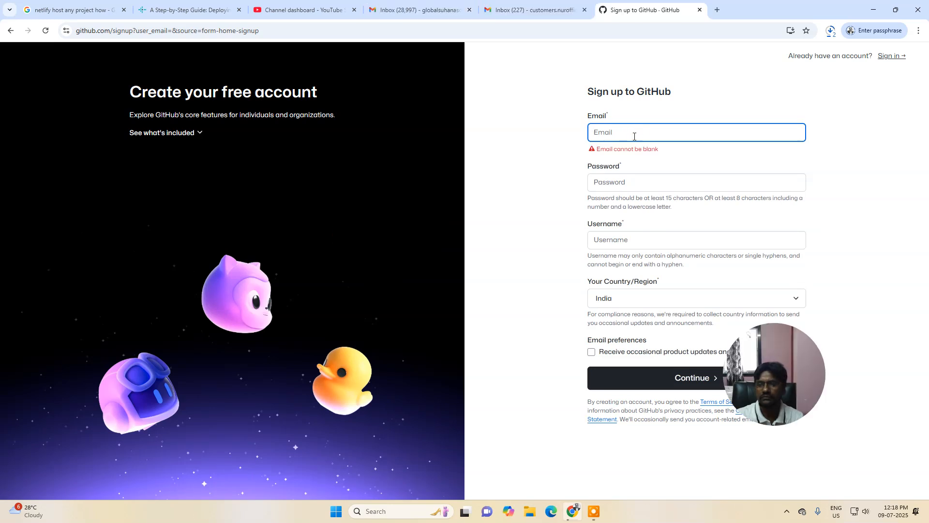
key("ctrl+v")
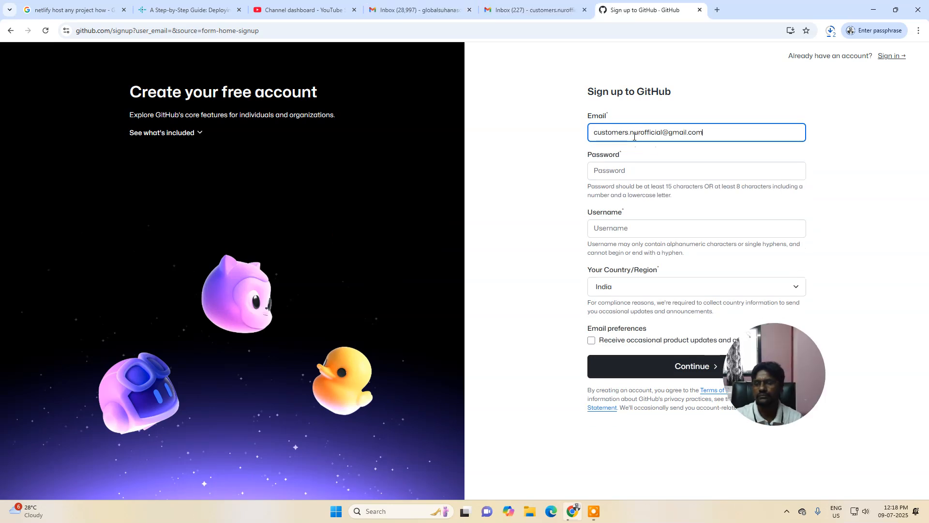
left_click(607, 168)
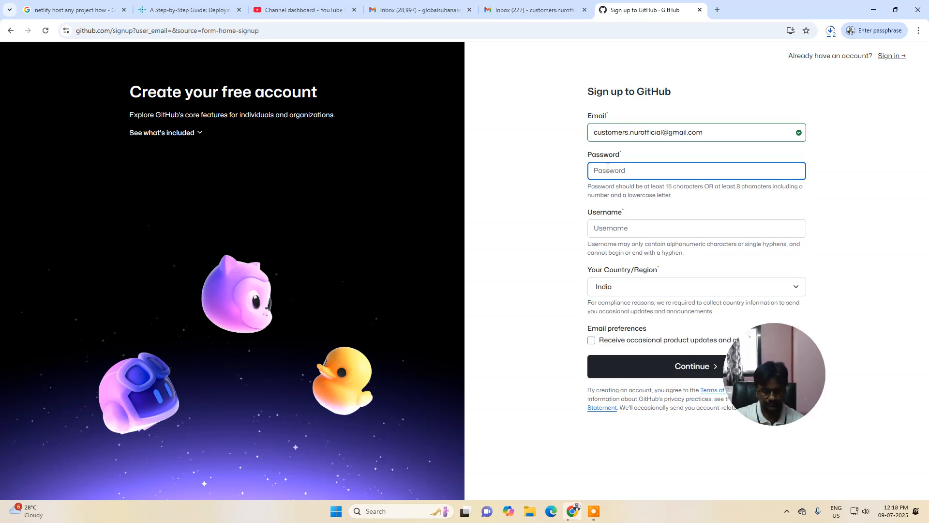
type("•")
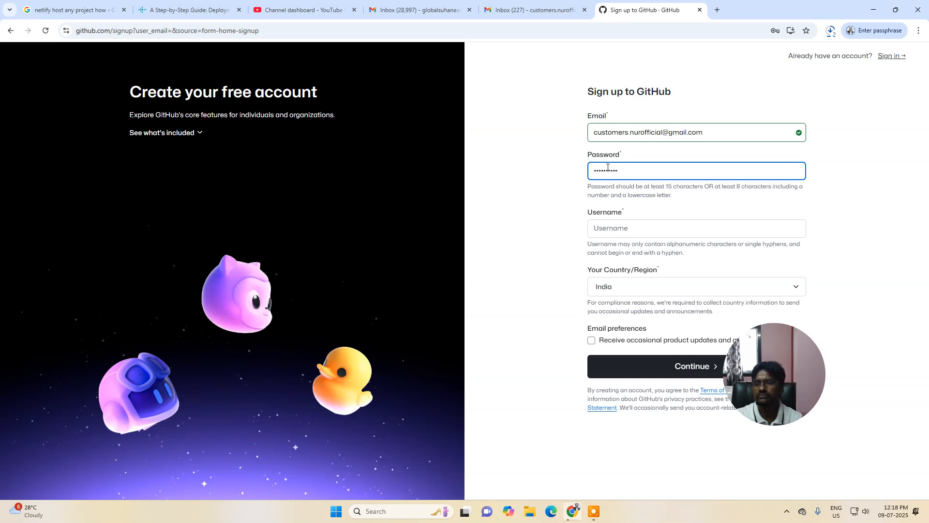
left_click(635, 232)
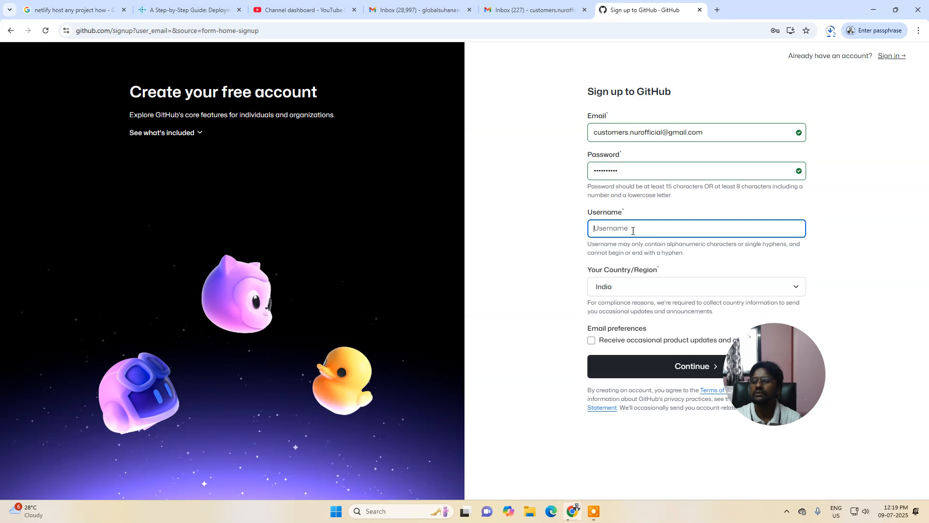
type("tutorialrays")
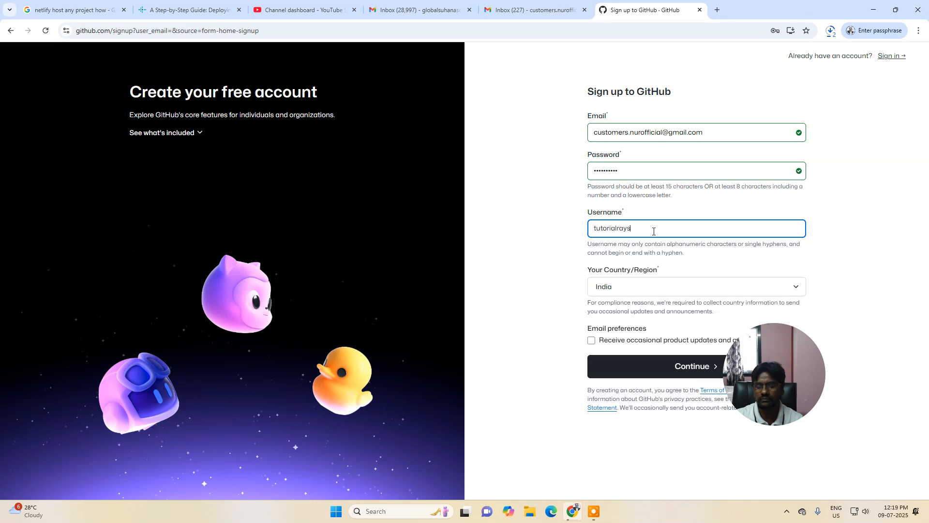
left_click(836, 262)
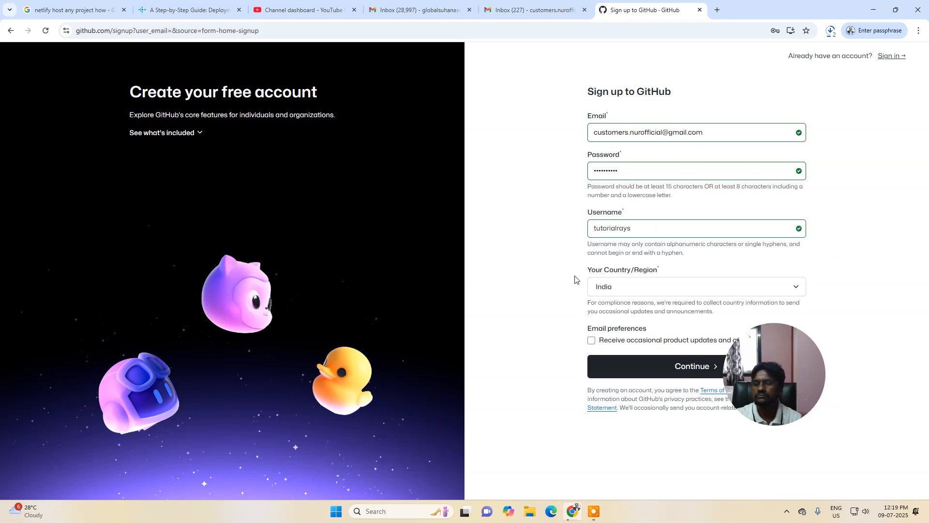
Submit the sign-up form with occasional product updates enabled and save the login in the browser
left_click(592, 341)
left_click(691, 369)
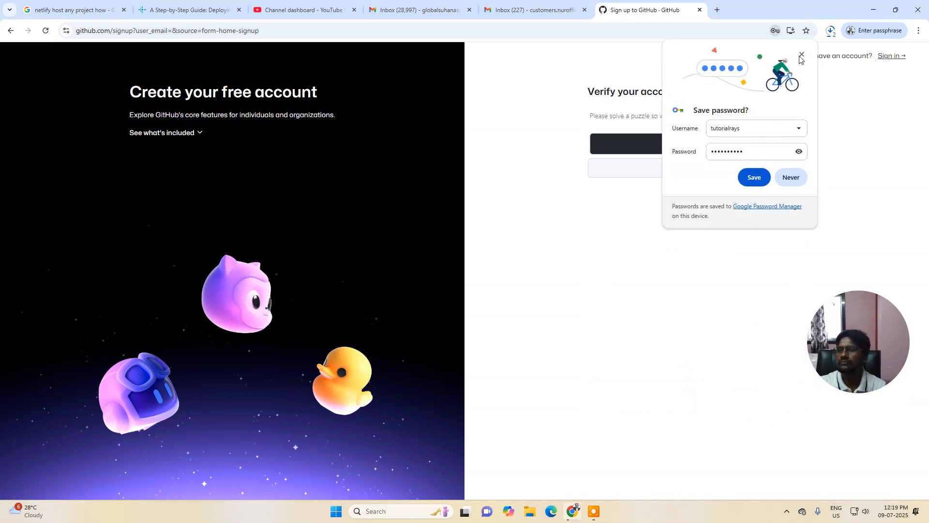
left_click(753, 177)
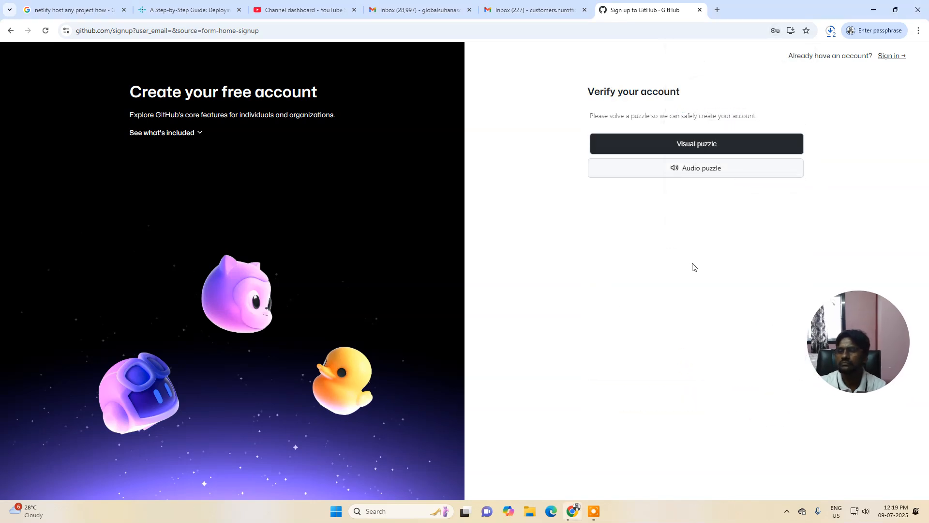
Solve the visual puzzle and confirm the e-mail address with the launch code copied from GitHub's message in Gmail
left_click(682, 145)
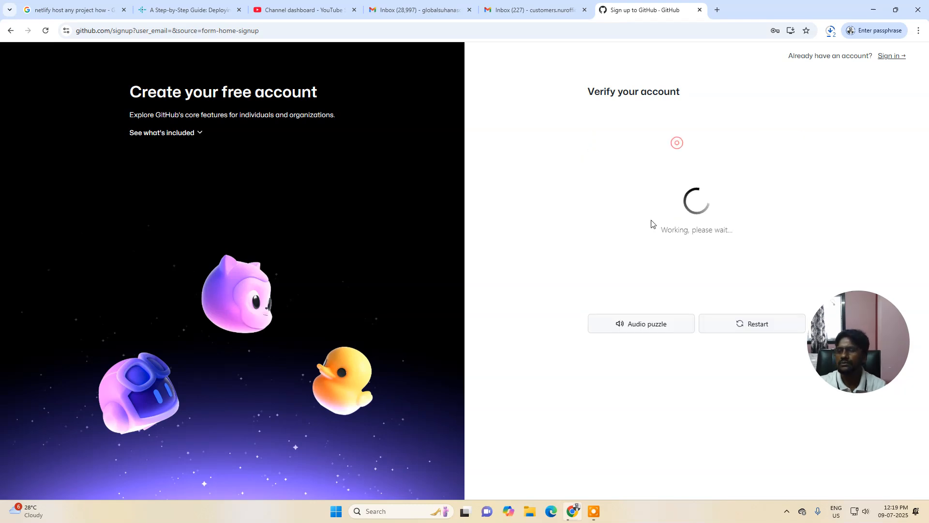
left_click(626, 271)
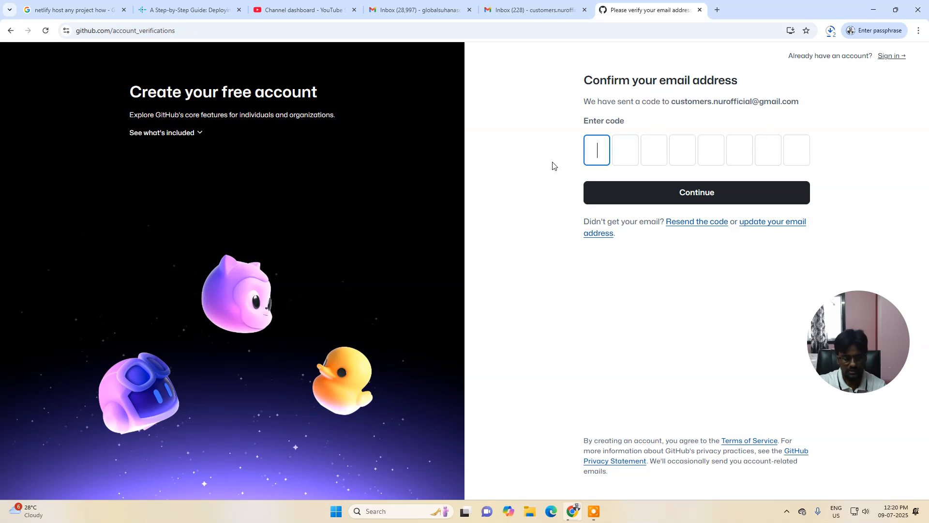
key("ctrl+shift+Tab")
left_click_drag(470, 297, 598, 304)
key("ctrl+c")
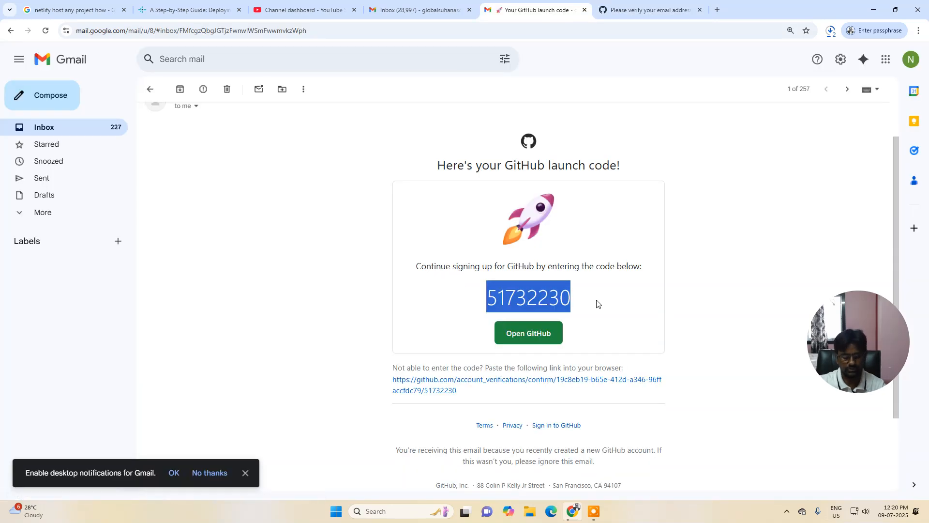
left_click(649, 10)
key("ctrl+v")
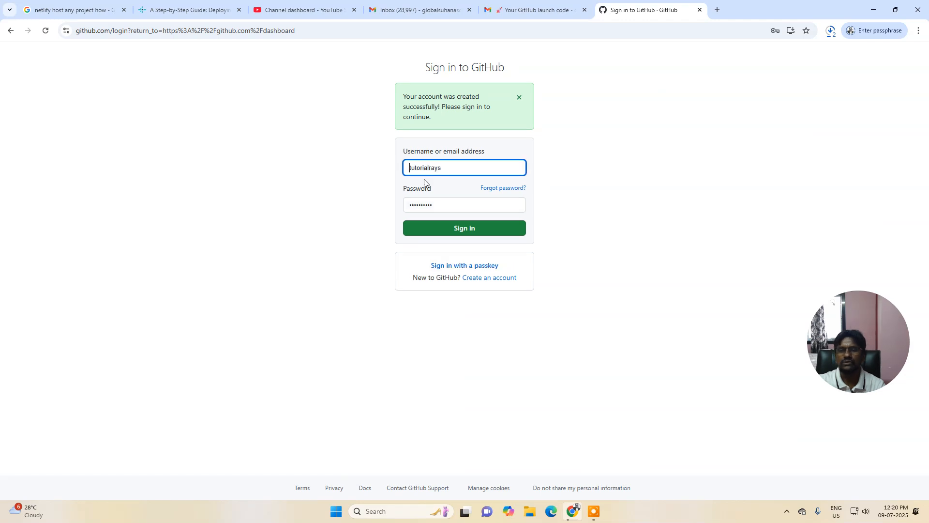
Sign in to the new GitHub account with the saved credentials
left_click(454, 234)
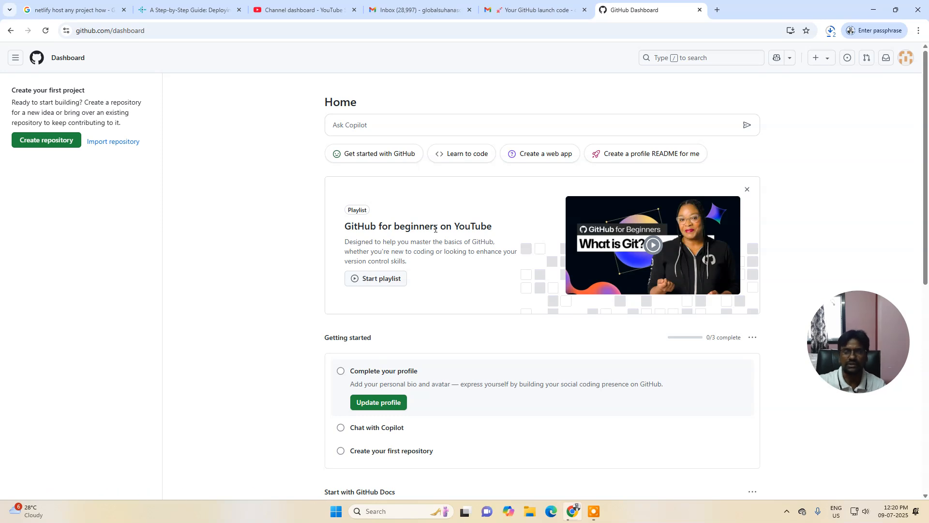
scroll(222, 339, "down", 2)
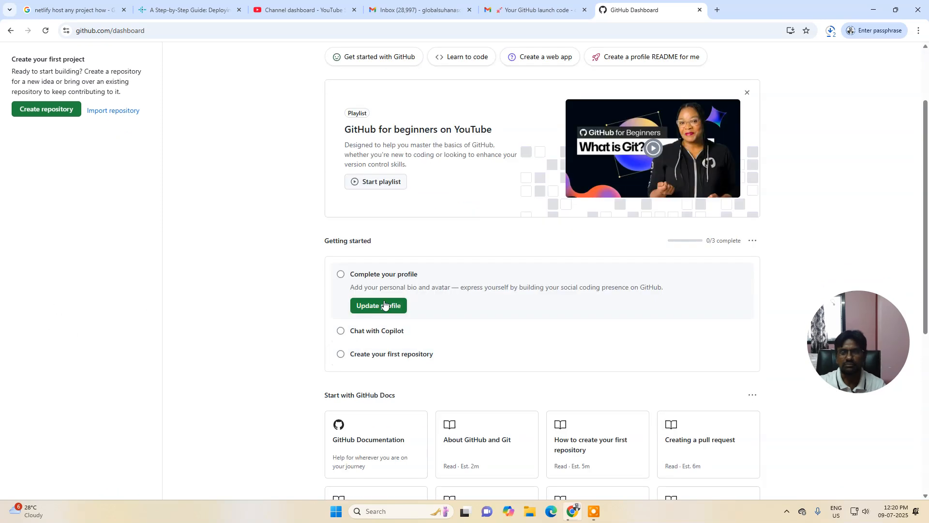
scroll(325, 312, "up", 2)
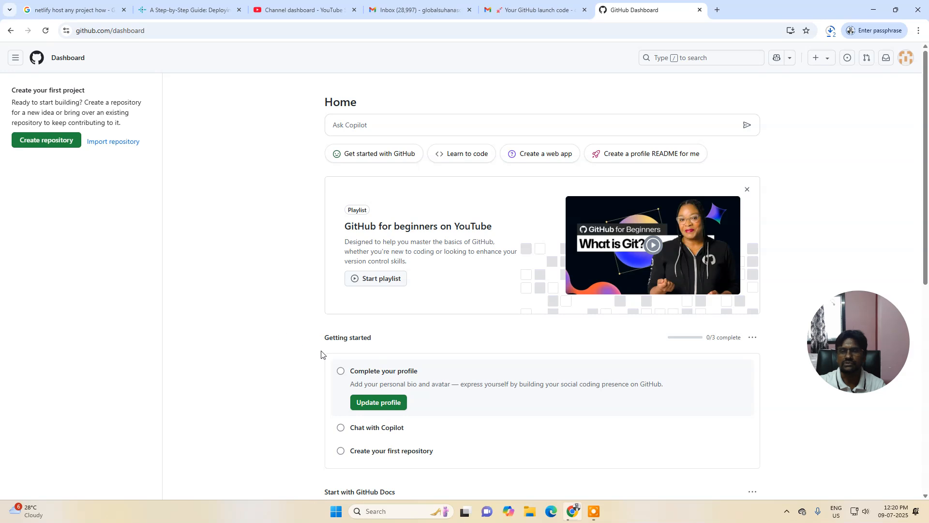
scroll(329, 353, "down", 1)
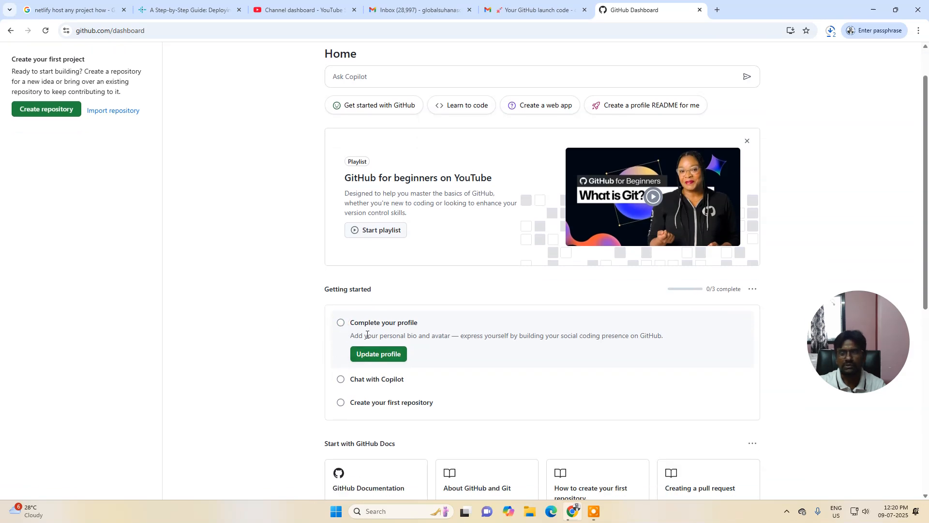
Enter the owner's full name in the public profile settings and save the profile
left_click(381, 357)
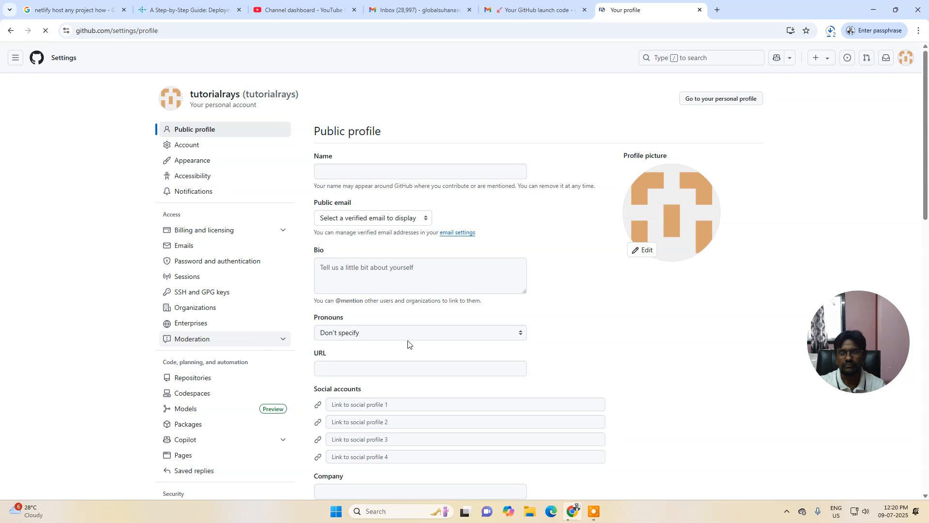
left_click(370, 173)
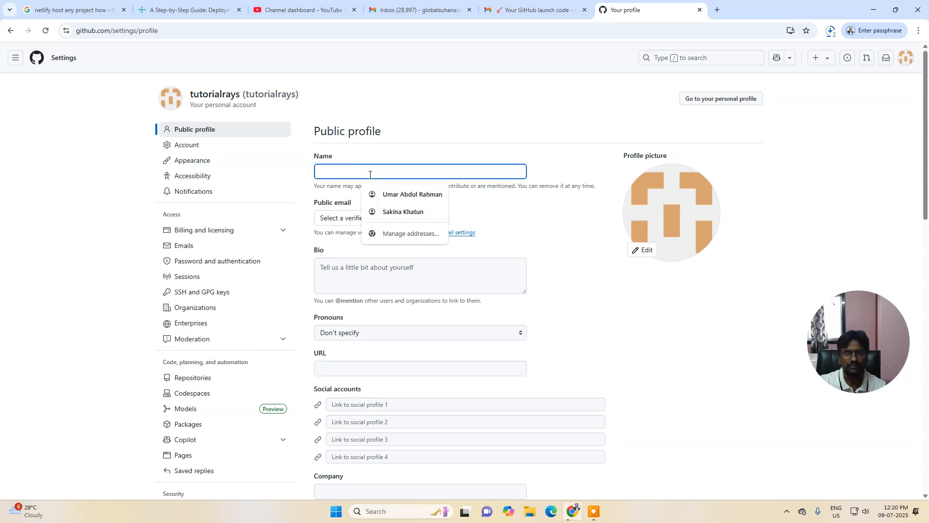
left_click(412, 194)
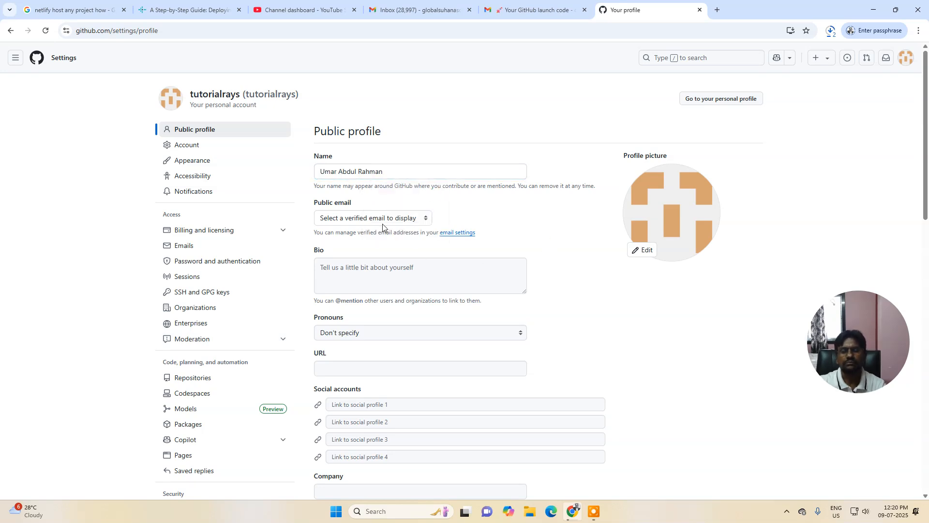
left_click(348, 218)
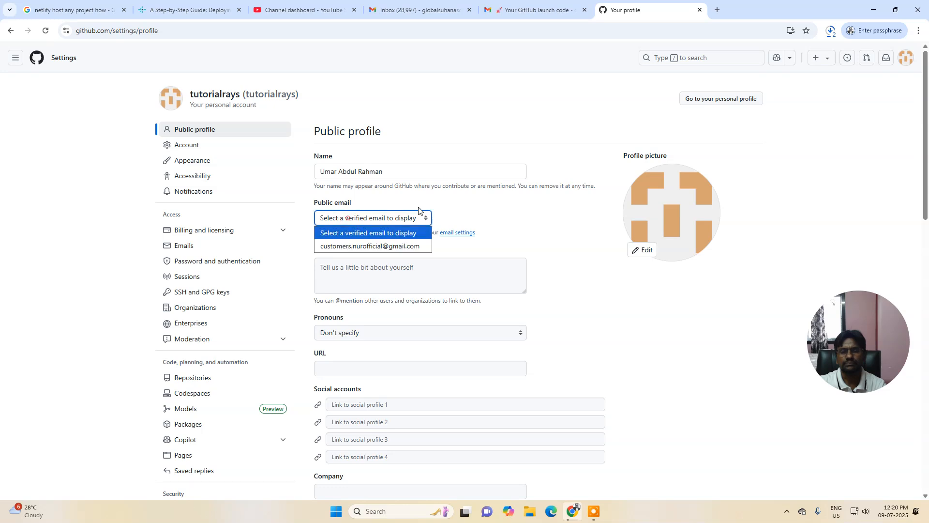
left_click(552, 264)
scroll(413, 240, "down", 1)
left_click(359, 222)
scroll(422, 269, "down", 1)
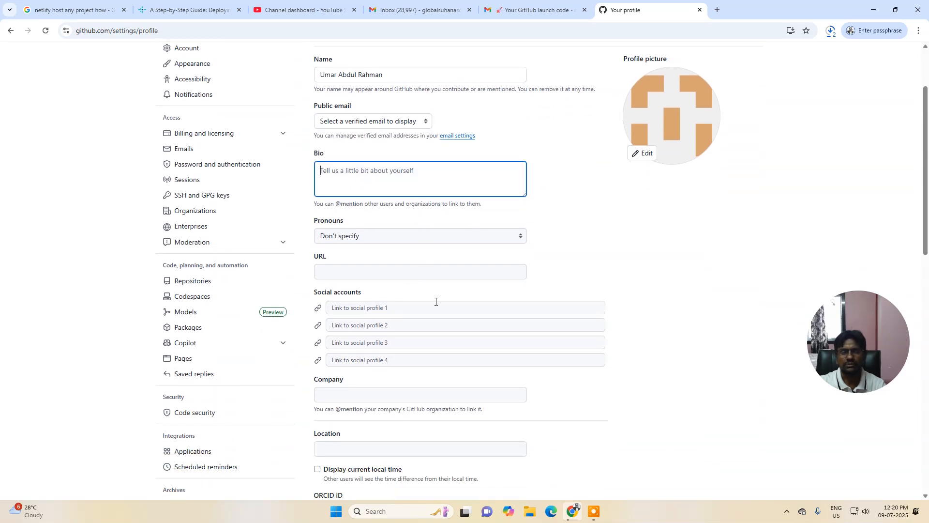
scroll(435, 301, "down", 7)
left_click(350, 257)
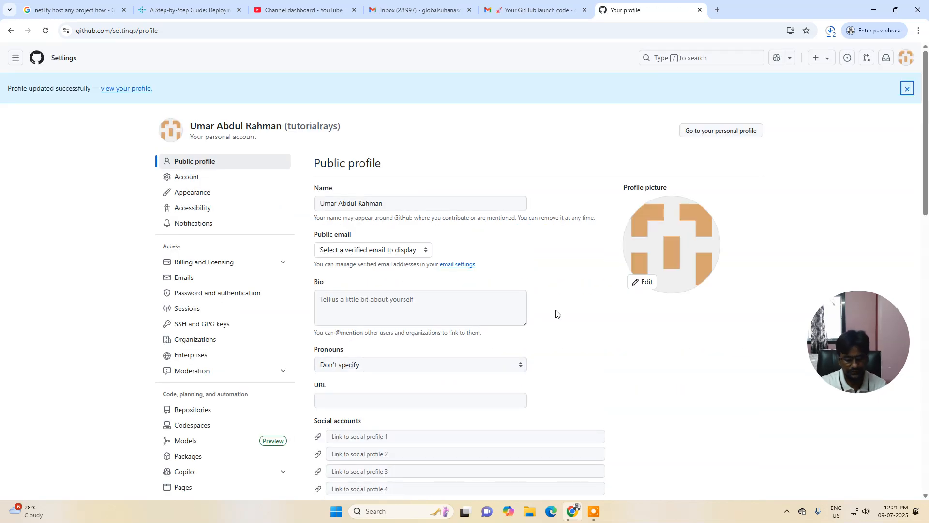
Start a new repository from the profile's repositories page and name it with the owner's first name
left_click(730, 137)
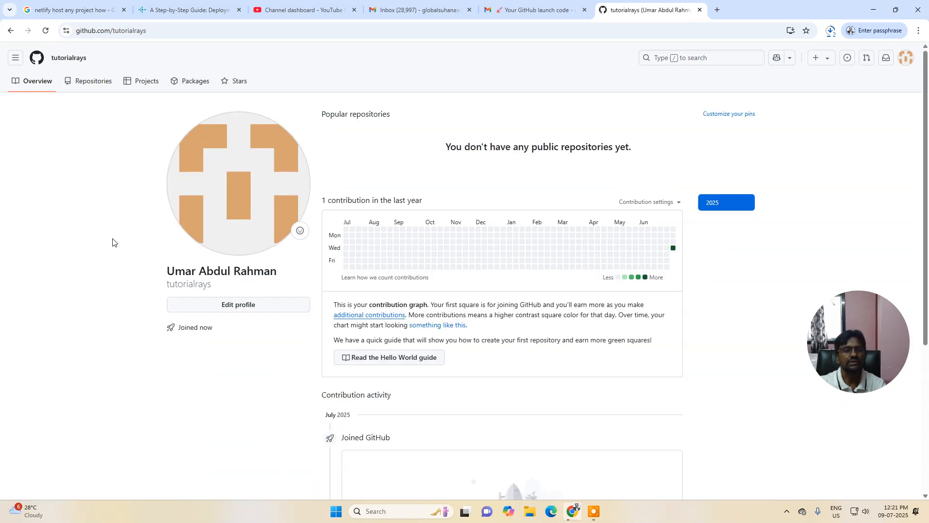
left_click(94, 88)
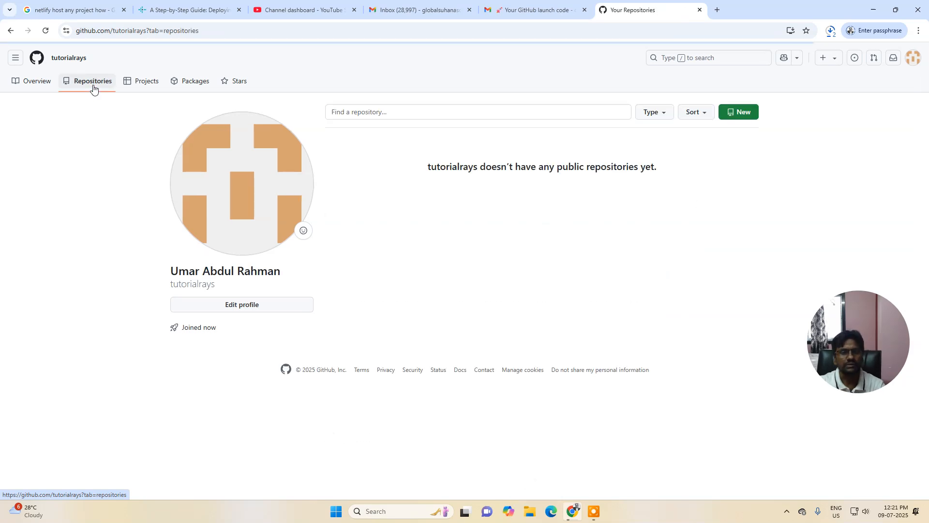
left_click(740, 113)
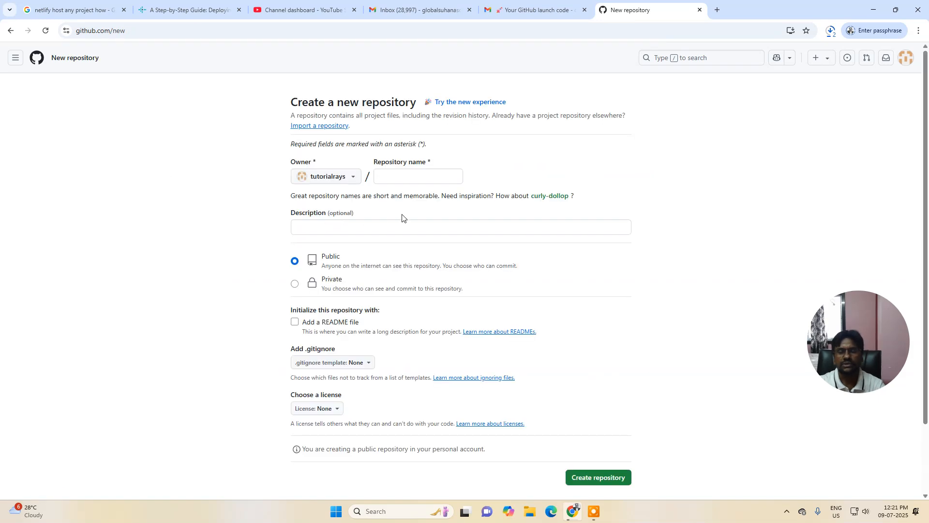
left_click(402, 180)
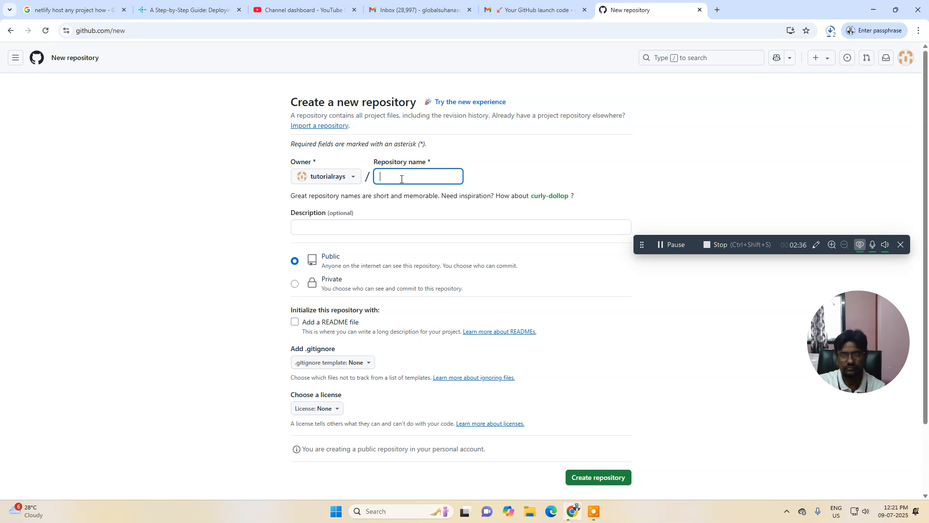
type("umar")
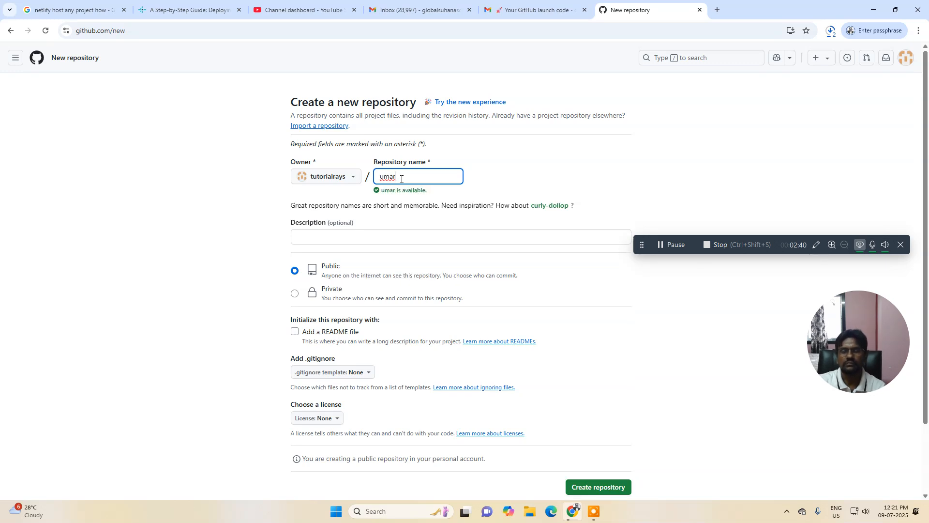
left_click(504, 170)
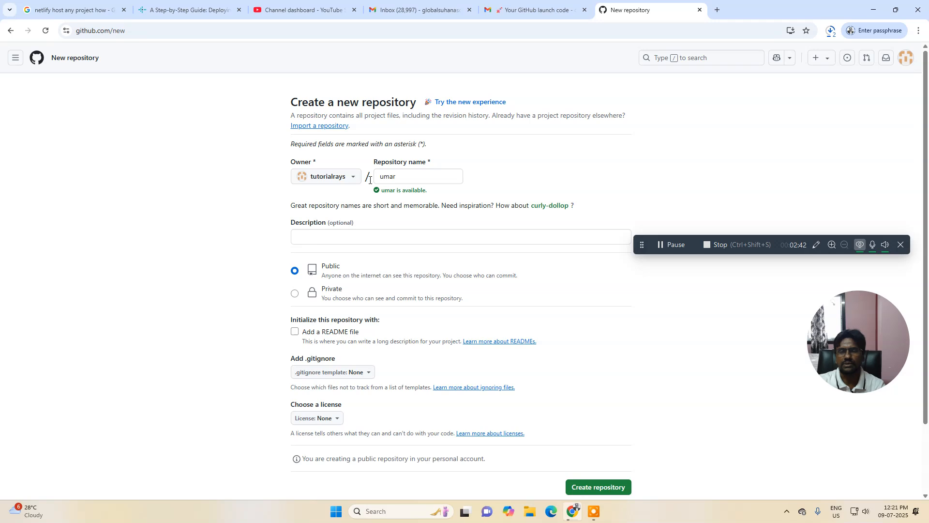
Add a numeric description and create the repository with public visibility
double_click(398, 184)
left_click(346, 238)
type("51732230")
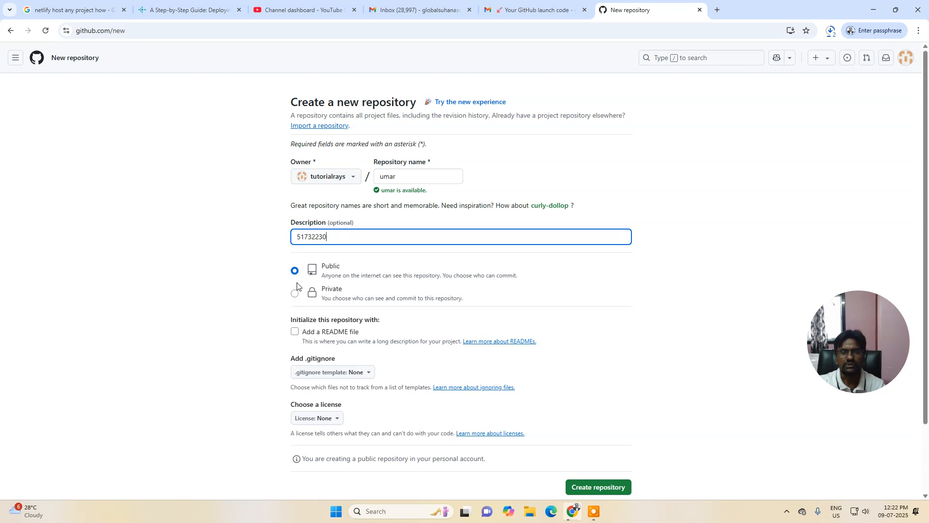
scroll(576, 329, "down", 2)
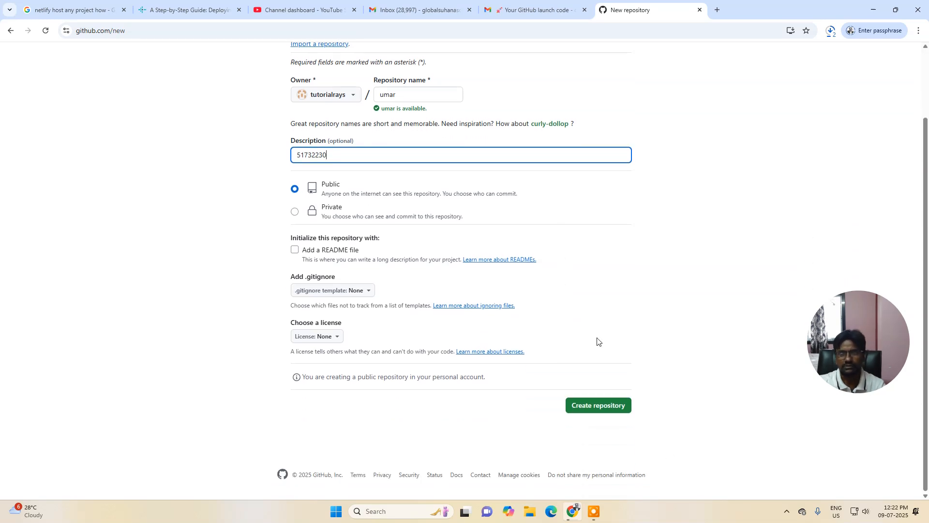
left_click(596, 410)
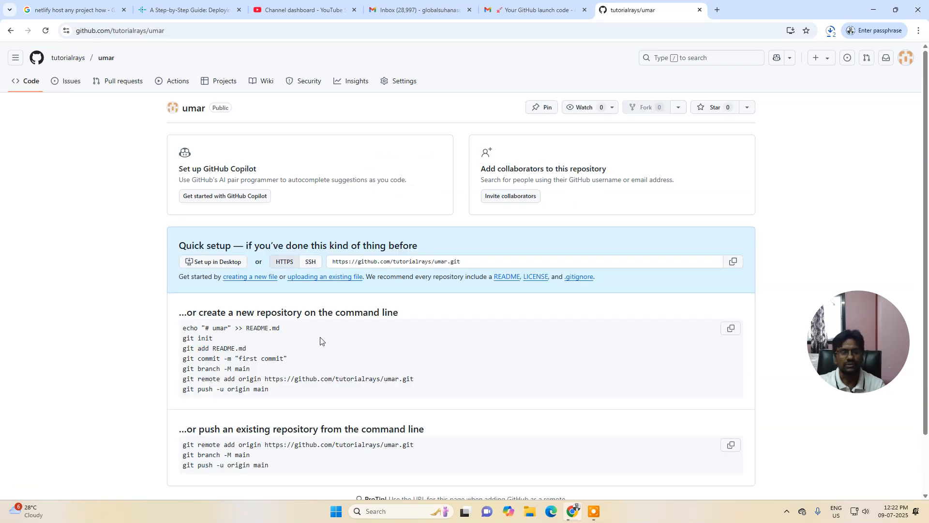
left_click_drag(184, 328, 285, 398)
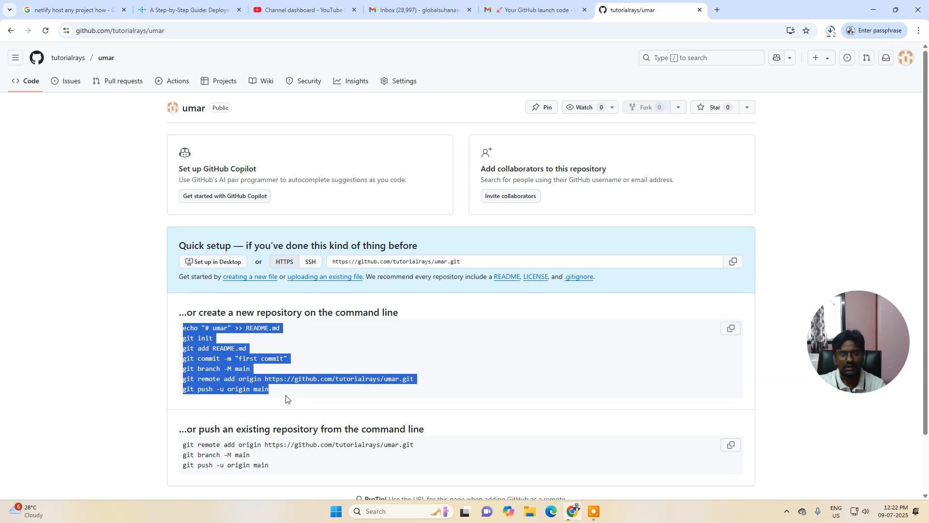
left_click(286, 398)
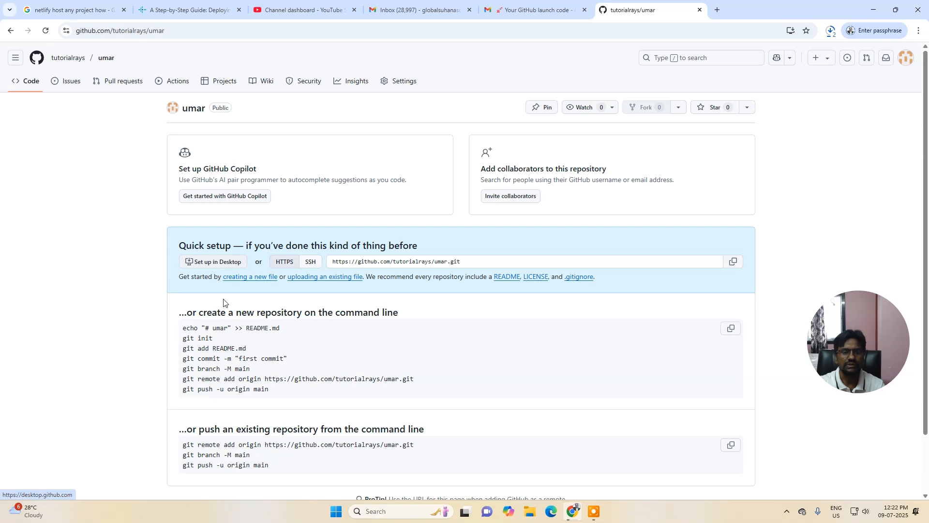
Download GitHub Desktop for Windows (64bit) through the repository's quick setup and start its sign-in to GitHub.com
left_click(211, 263)
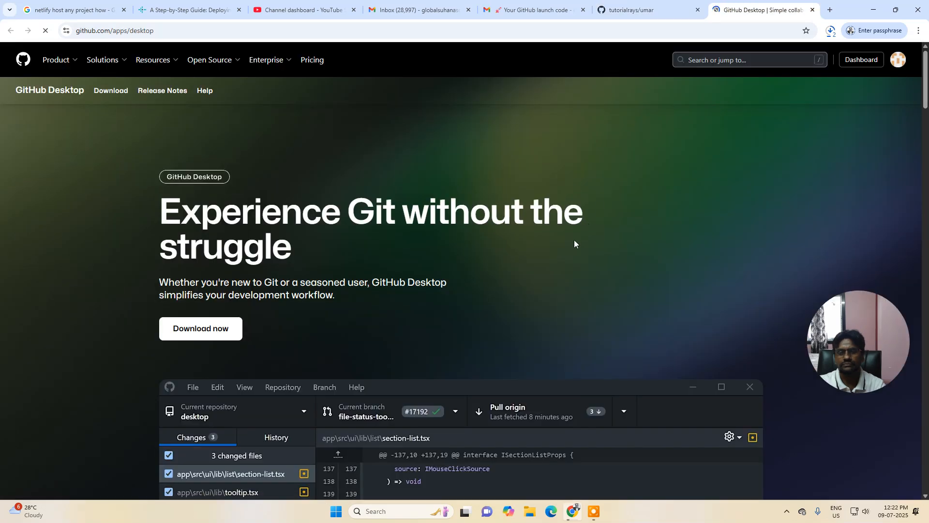
scroll(423, 306, "down", 1)
left_click(220, 280)
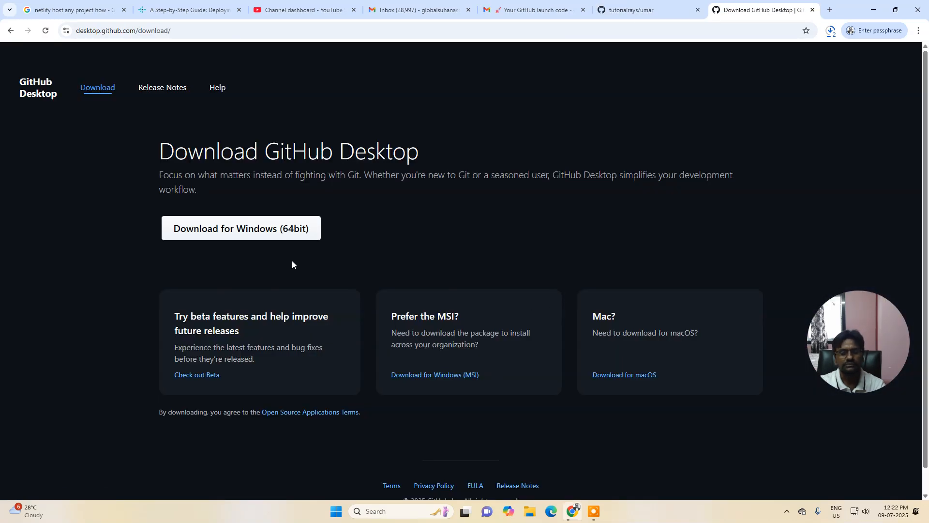
left_click(233, 236)
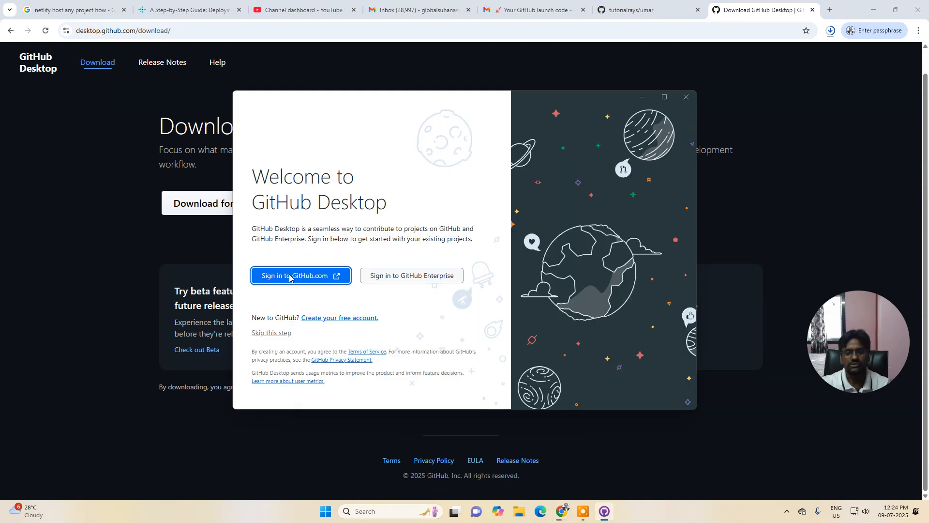
left_click(289, 276)
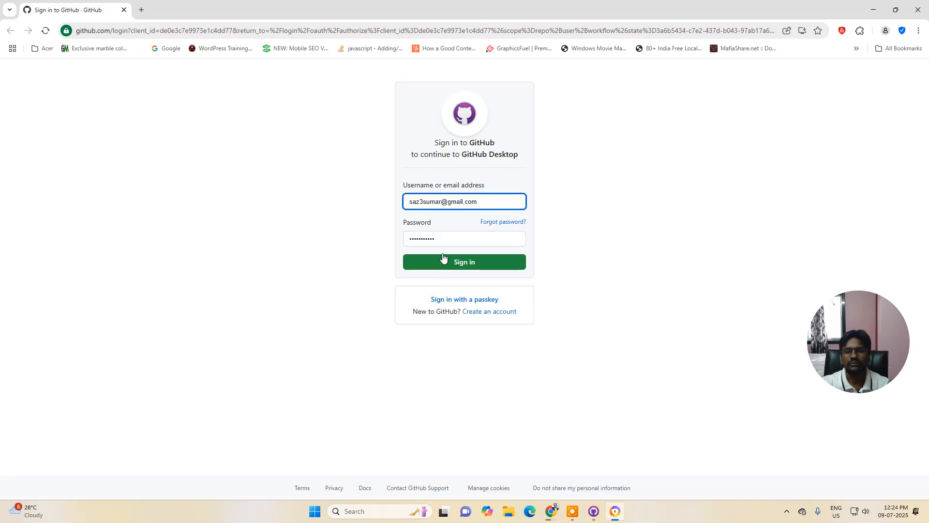
left_click(493, 203)
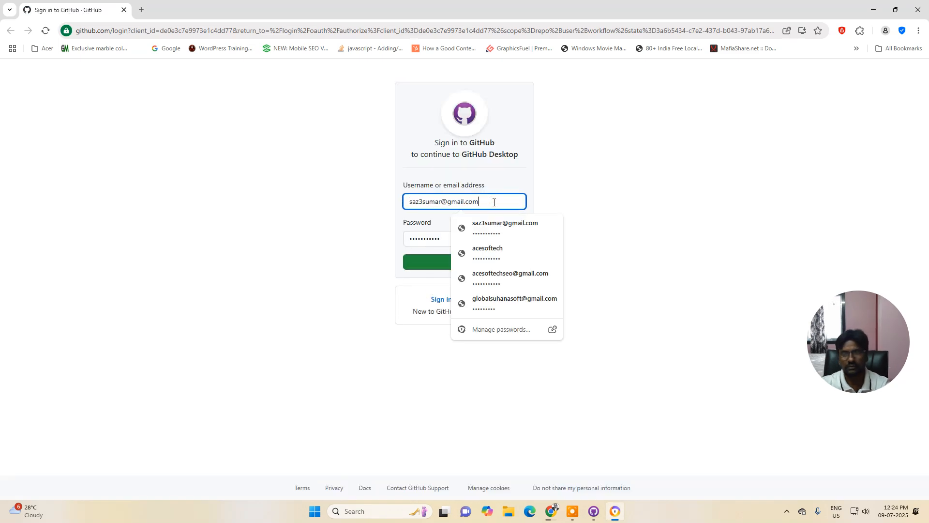
type("t")
left_click(634, 218)
Copy the GitHub Desktop sign-in address and open it in a new tab of the Chrome window already signed in to GitHub
left_click(302, 28)
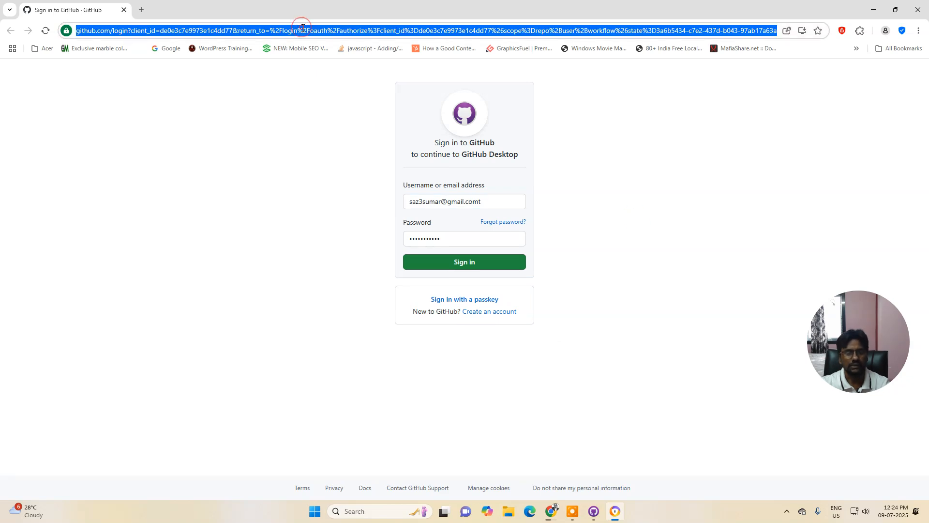
left_click(553, 512)
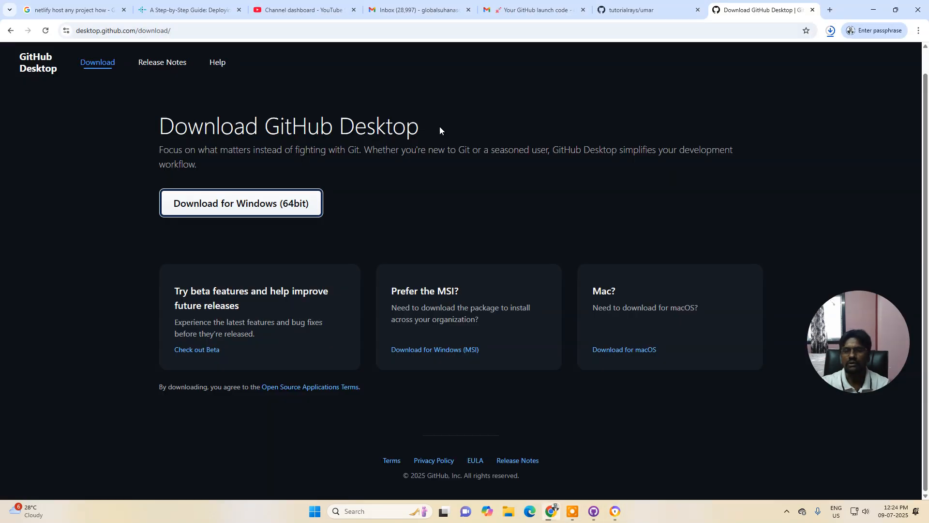
left_click(830, 10)
key("ctrl+v")
key("Return")
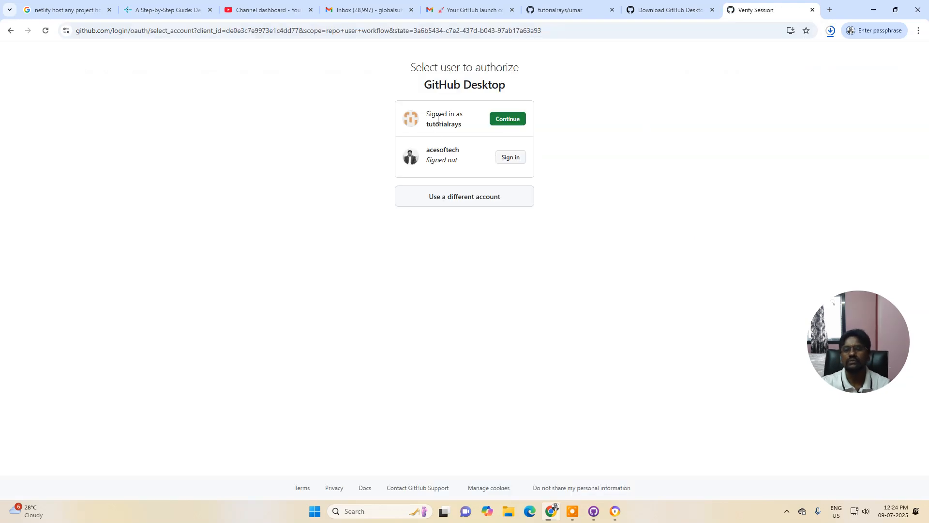
Authorize GitHub Desktop with the signed-in account and finish configuring Git with the GitHub account name and email address
left_click(498, 122)
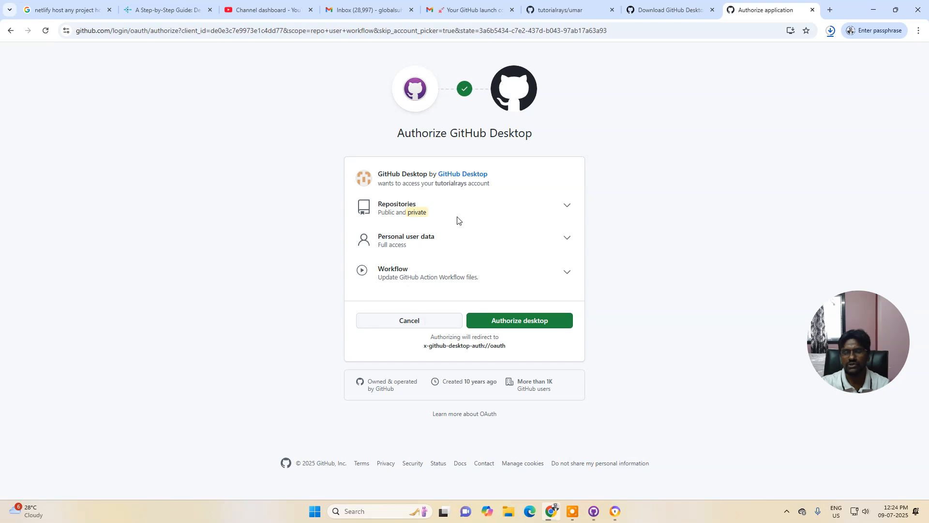
left_click(516, 320)
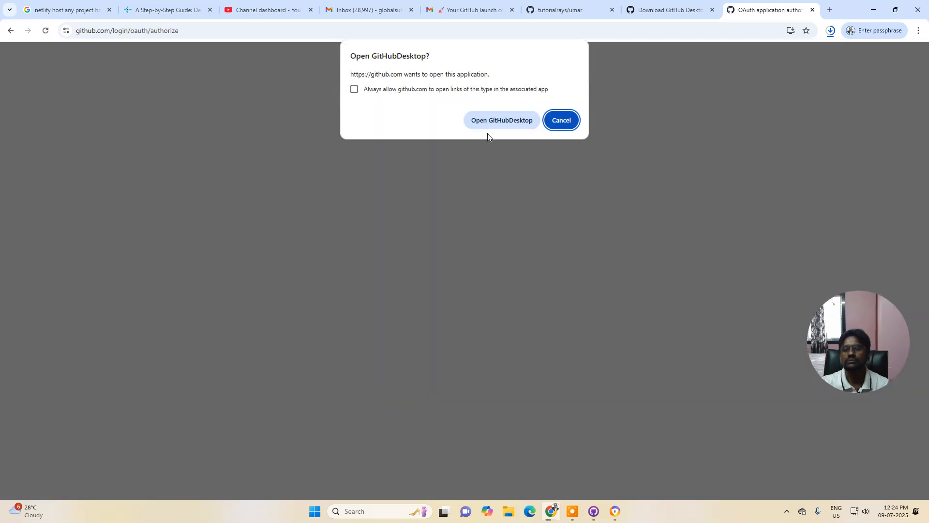
left_click(488, 122)
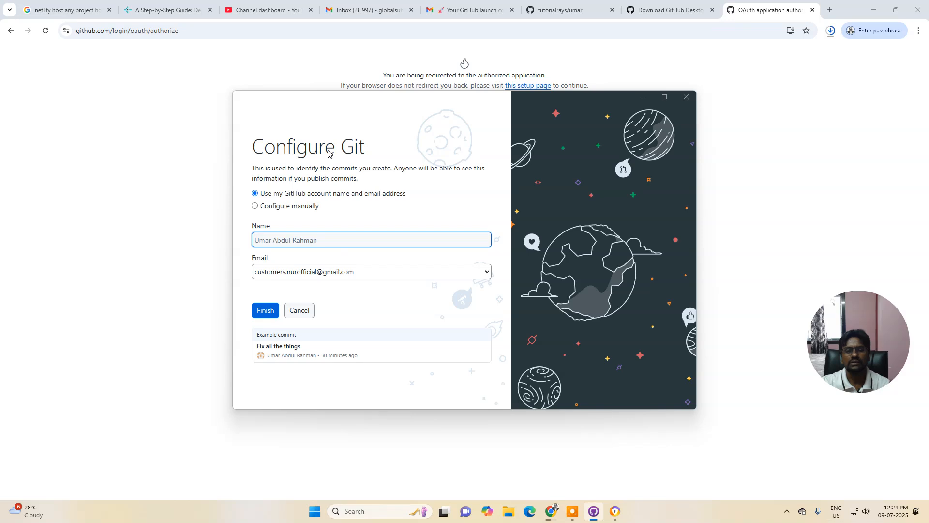
left_click(263, 312)
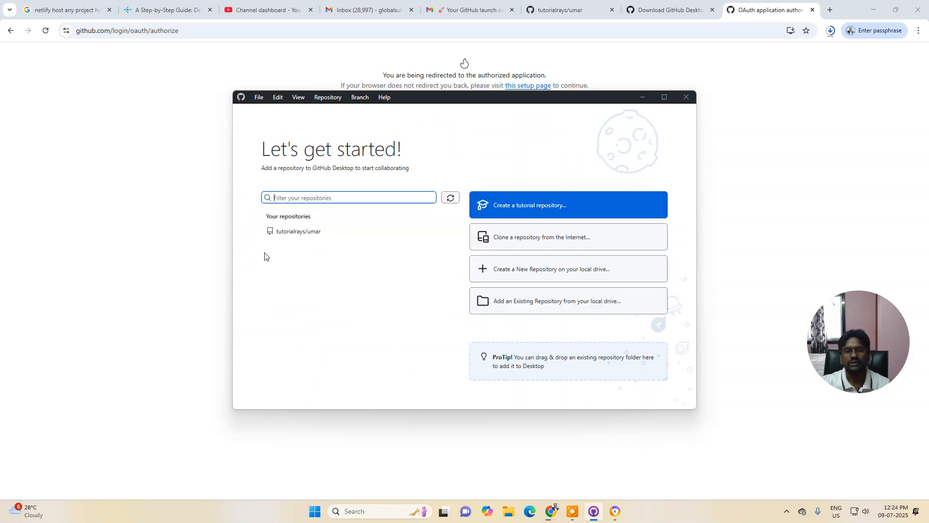
Clone the newly created repository to the default local path in Documents\GitHub
left_click(306, 236)
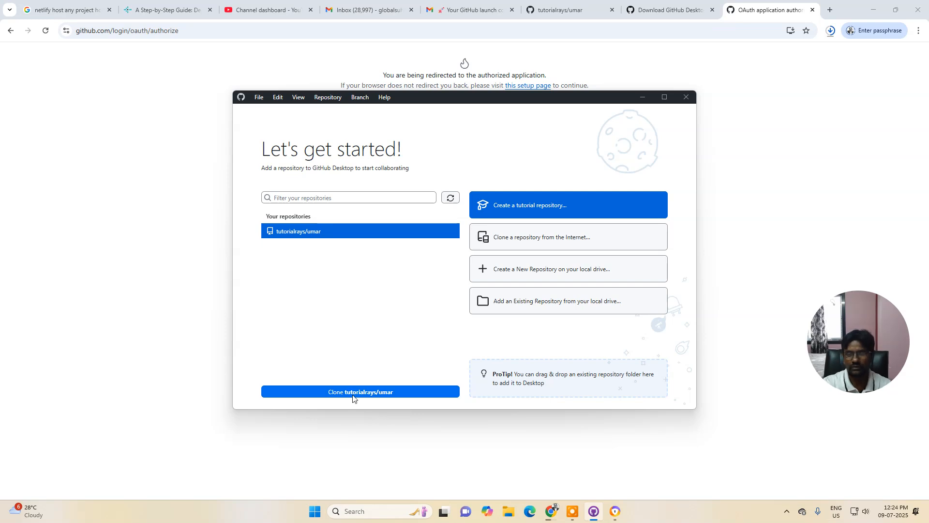
left_click(370, 392)
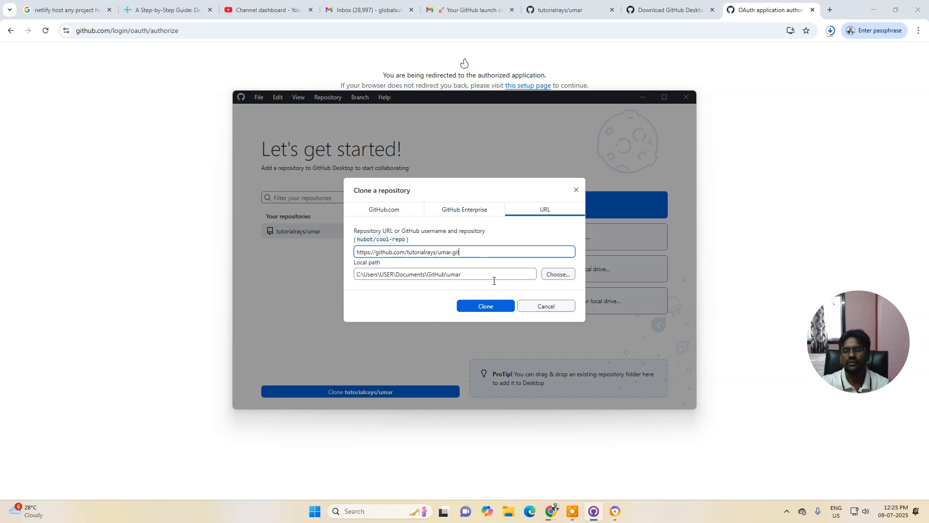
left_click(482, 307)
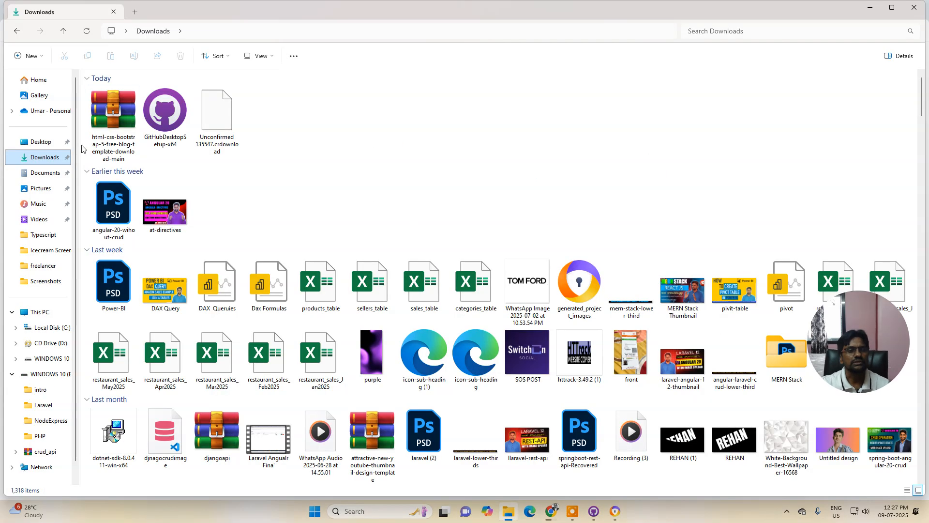
Open the html-css-bootstrap-5-free-blog-template-download-main archive in Downloads and extract blog-html-template.zip from its folder into Downloads
double_click(112, 116)
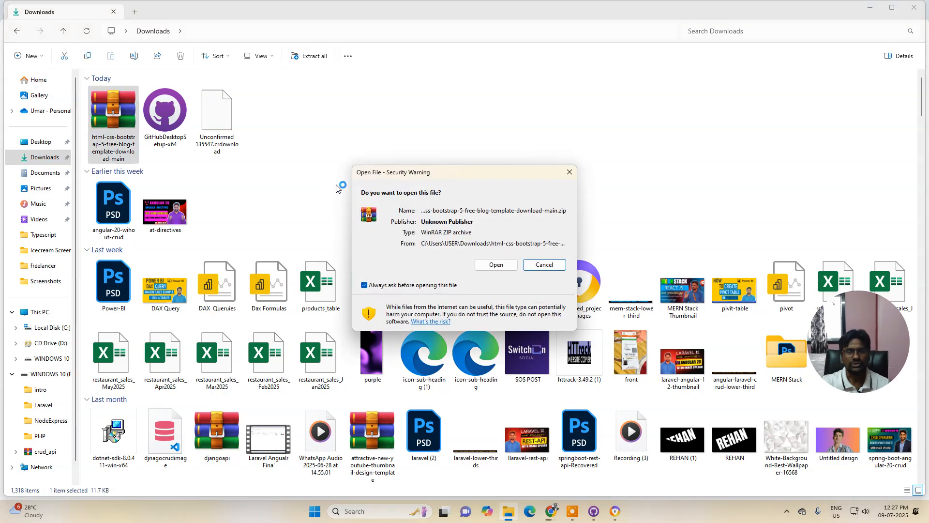
left_click(494, 264)
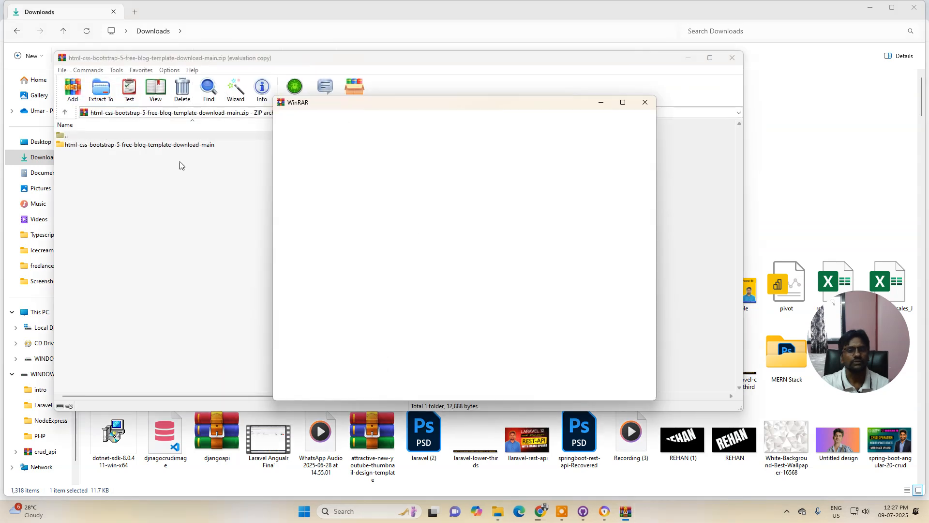
left_click(645, 102)
double_click(174, 143)
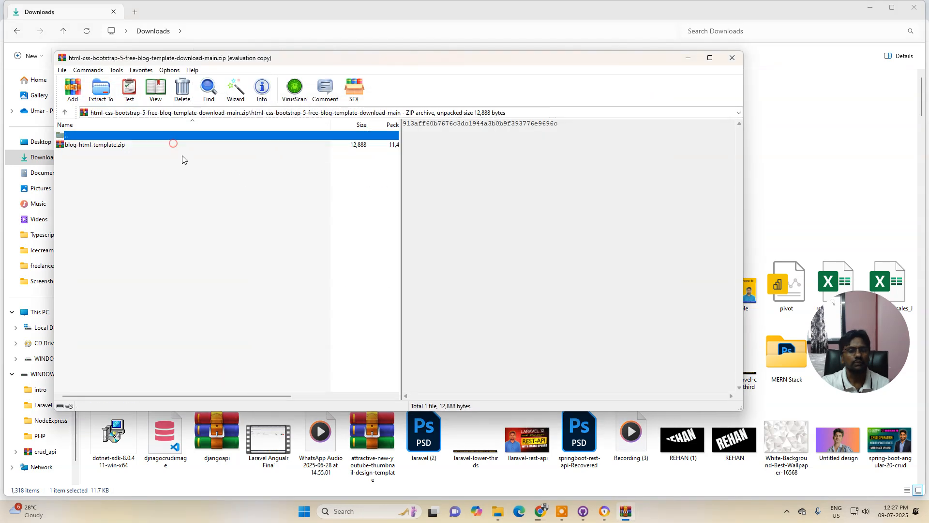
left_click(79, 148)
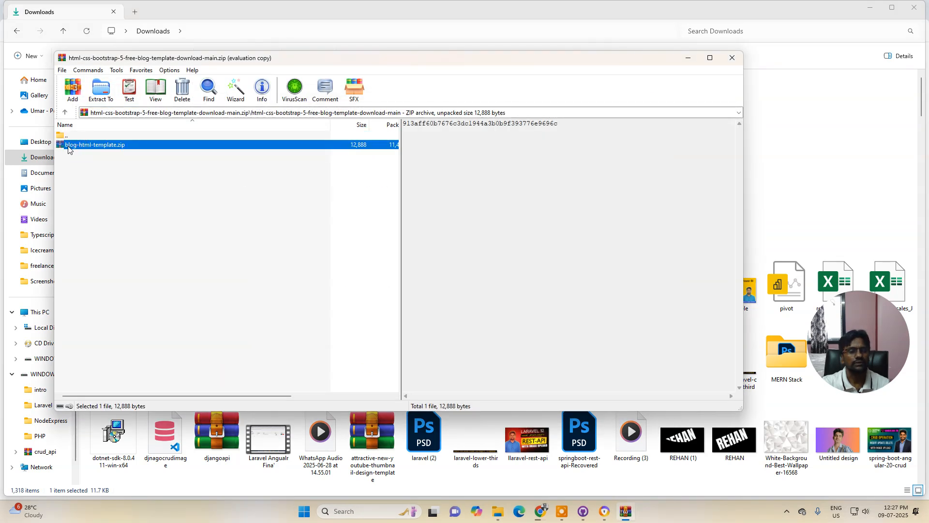
left_click(810, 131)
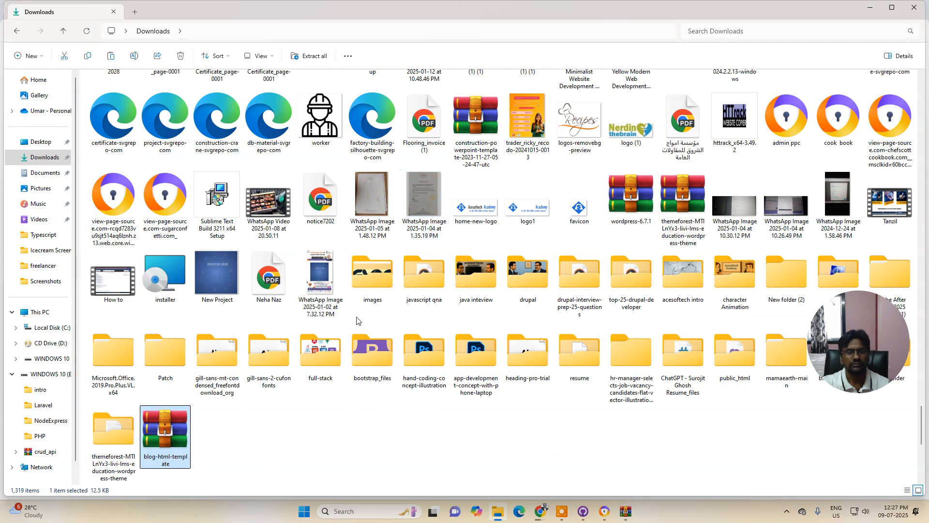
Open the blog-html-template archive in Downloads and extract its blog-html-template folder into Downloads
double_click(165, 431)
left_click(493, 266)
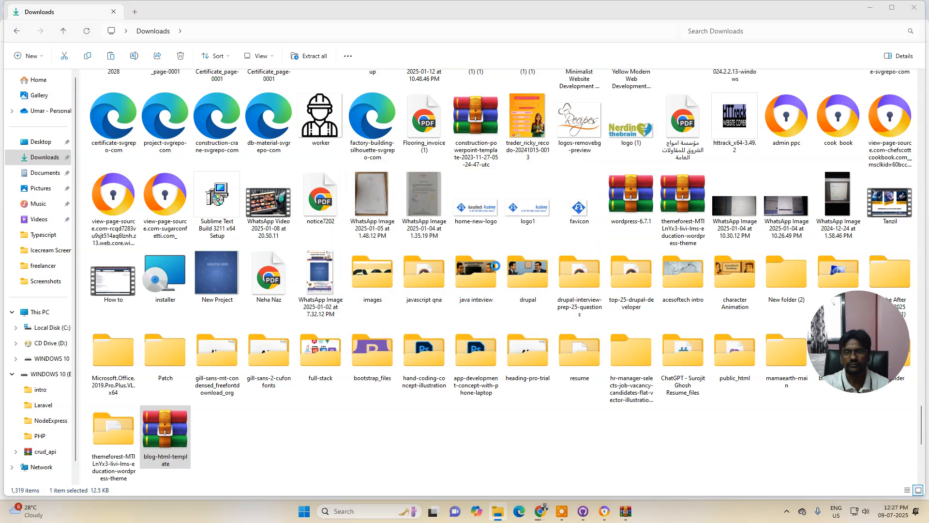
left_click(93, 145)
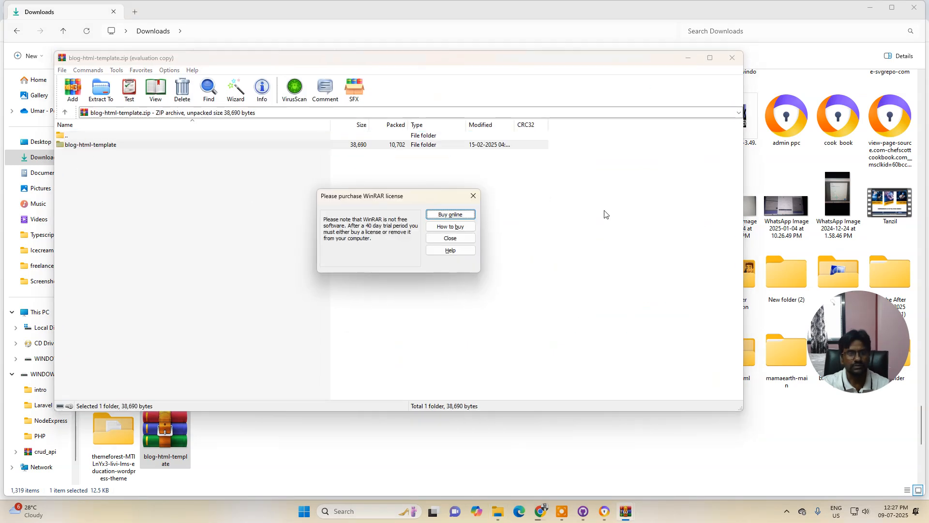
left_click(473, 196)
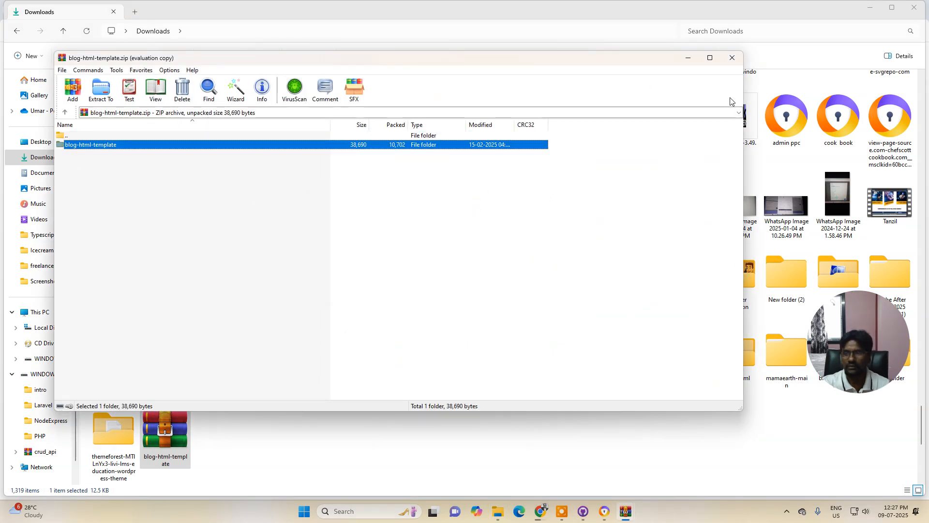
left_click(688, 58)
left_click(283, 437)
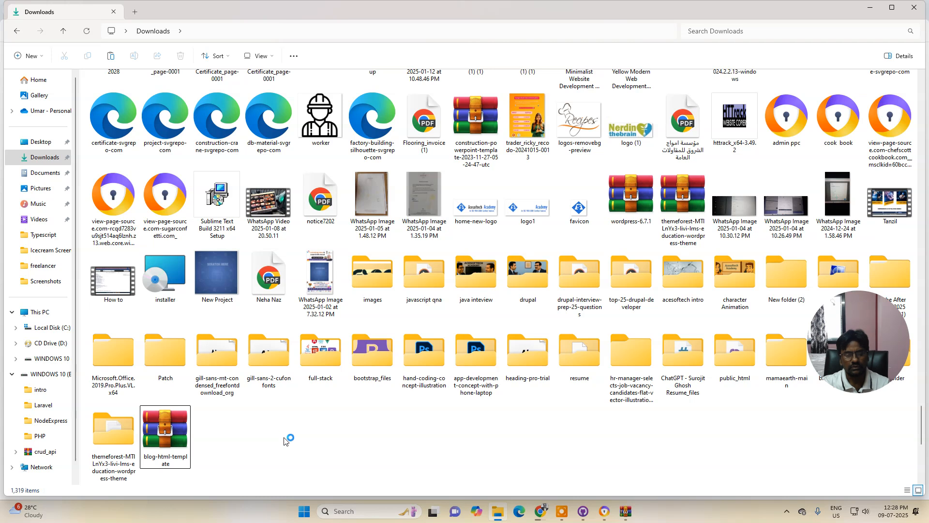
left_click(284, 437)
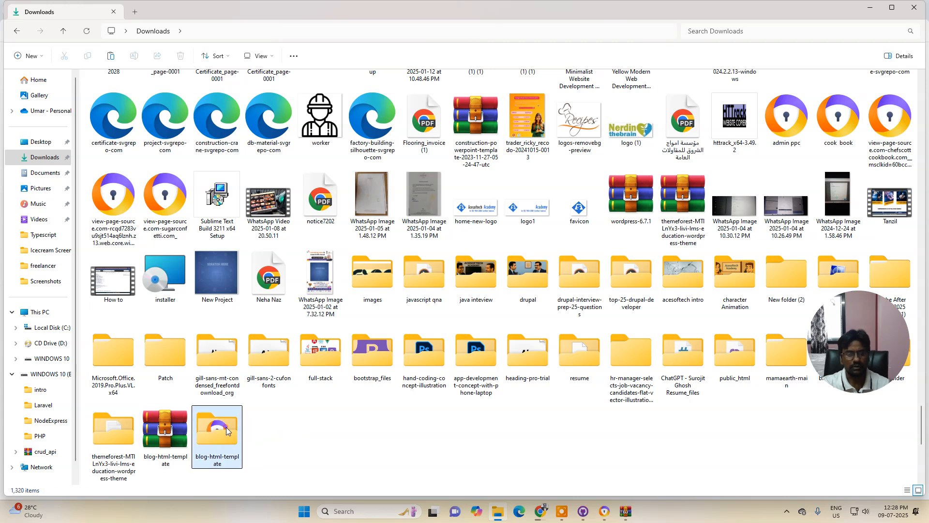
Preview the extracted template's index page from the blog-html-template folder in the browser, and close the preview
double_click(227, 431)
double_click(107, 118)
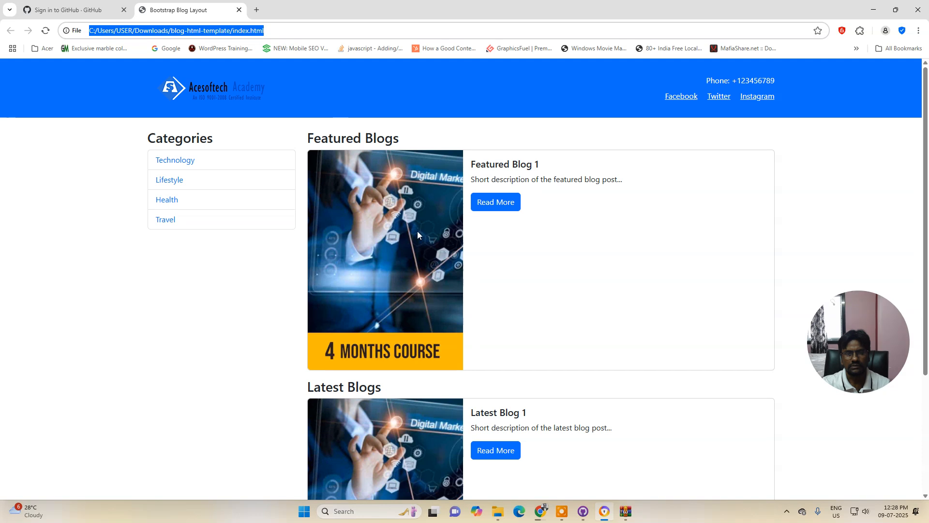
scroll(454, 268, "down", 4)
scroll(451, 271, "up", 4)
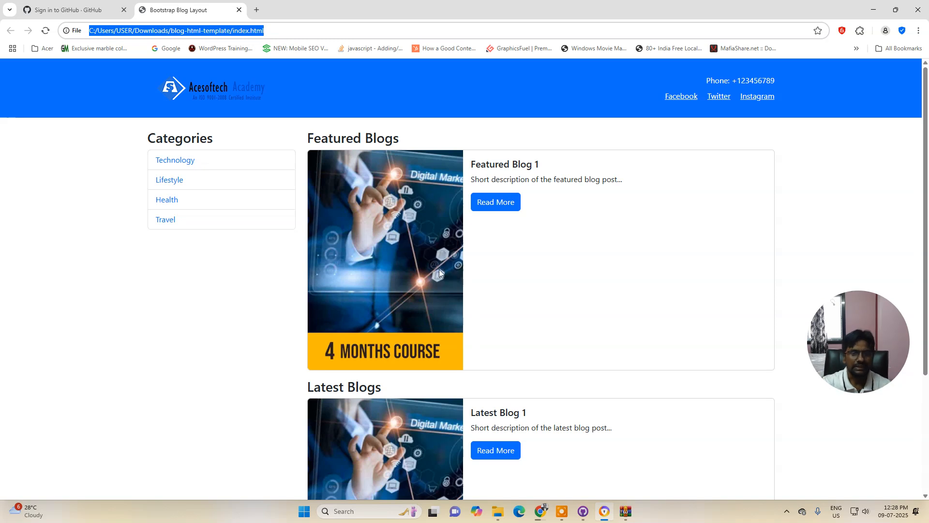
left_click(239, 10)
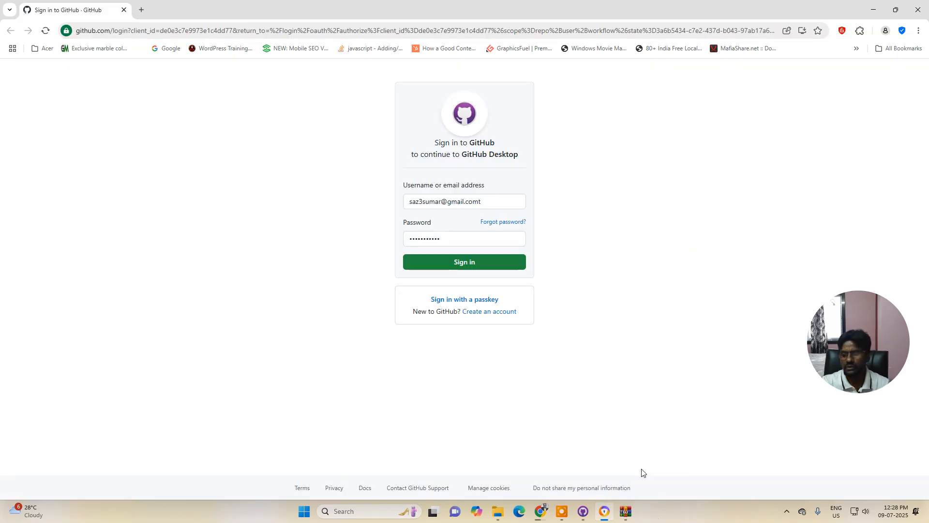
Switch to GitHub Desktop, start adding an existing repository and browse for its local path
left_click(583, 512)
left_click(584, 514)
left_click(583, 513)
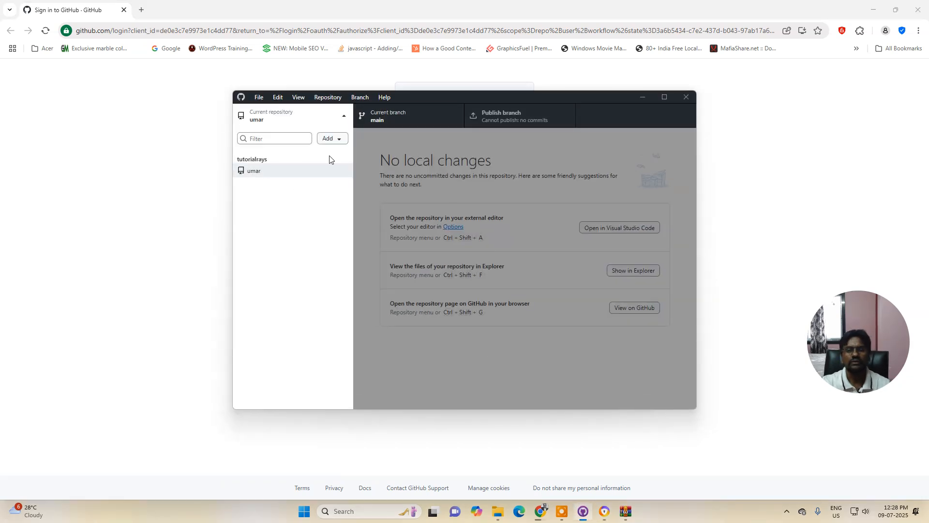
left_click(345, 140)
left_click(290, 201)
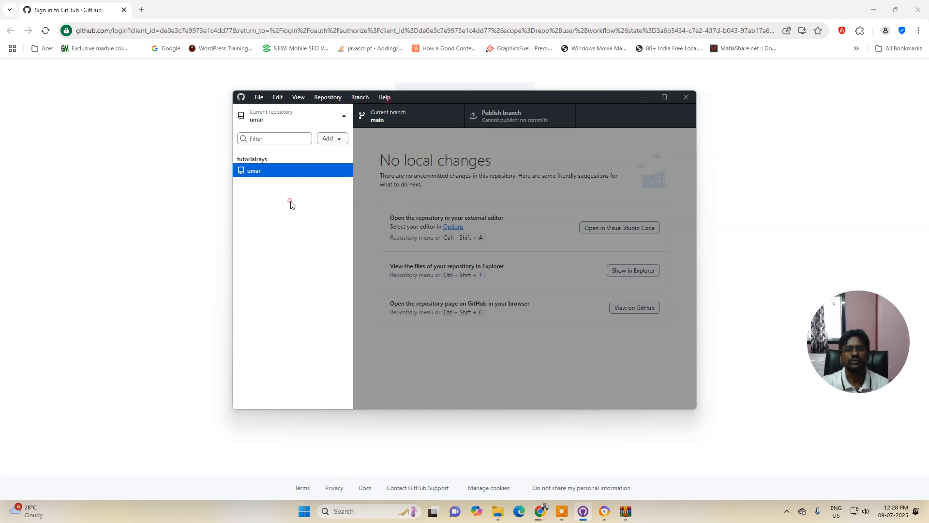
left_click(339, 139)
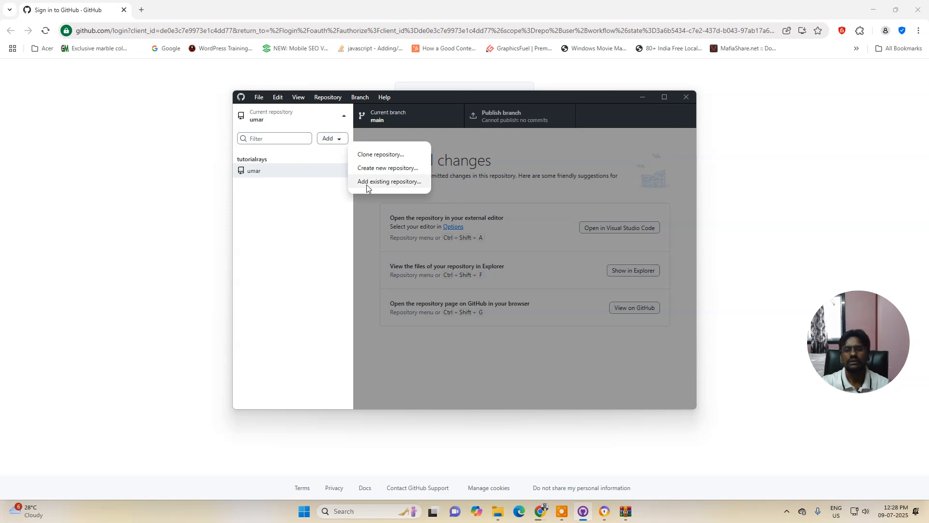
left_click(380, 183)
left_click(542, 252)
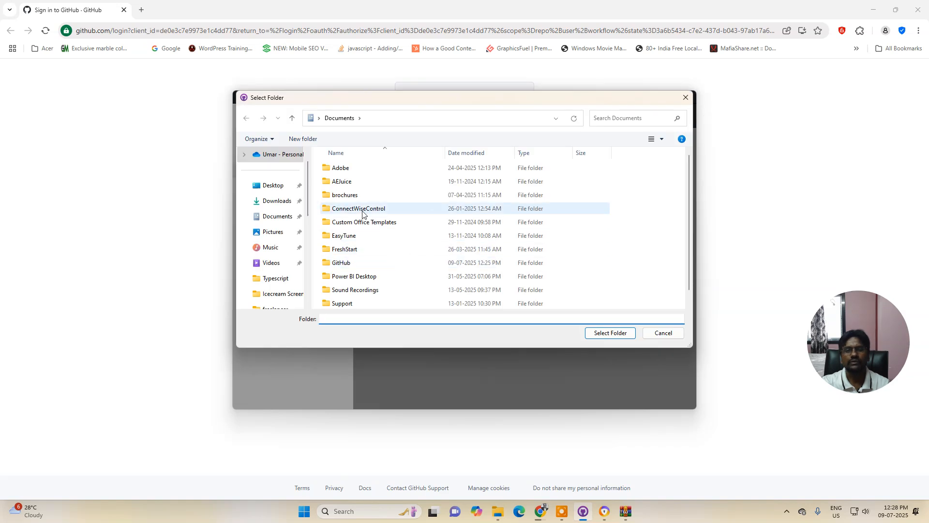
Create a folder named github-project in Documents and select it as the local path of the repository
scroll(291, 236, "down", 5)
scroll(290, 236, "up", 5)
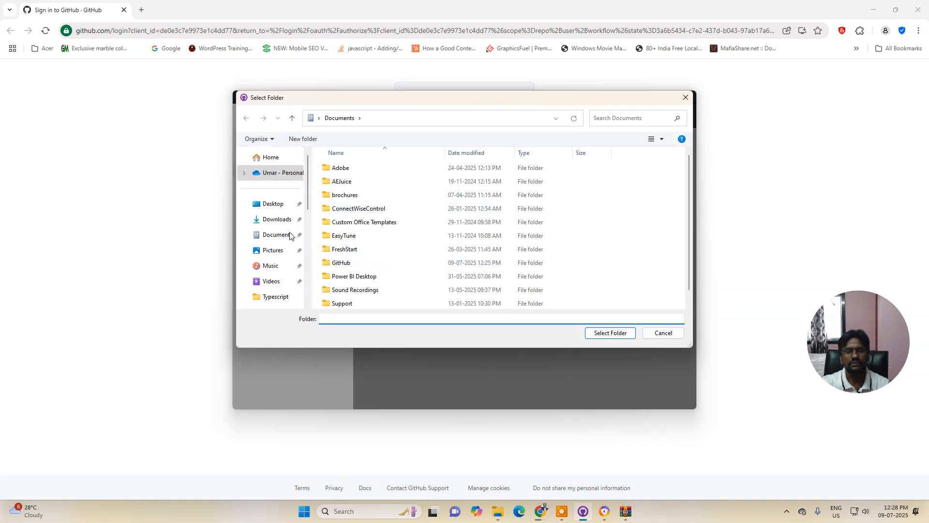
scroll(595, 262, "down", 1)
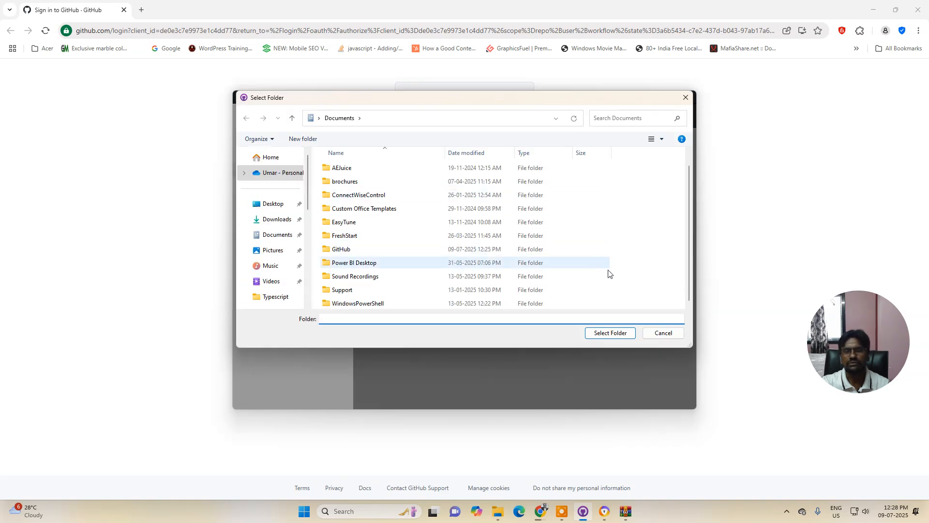
right_click(623, 303)
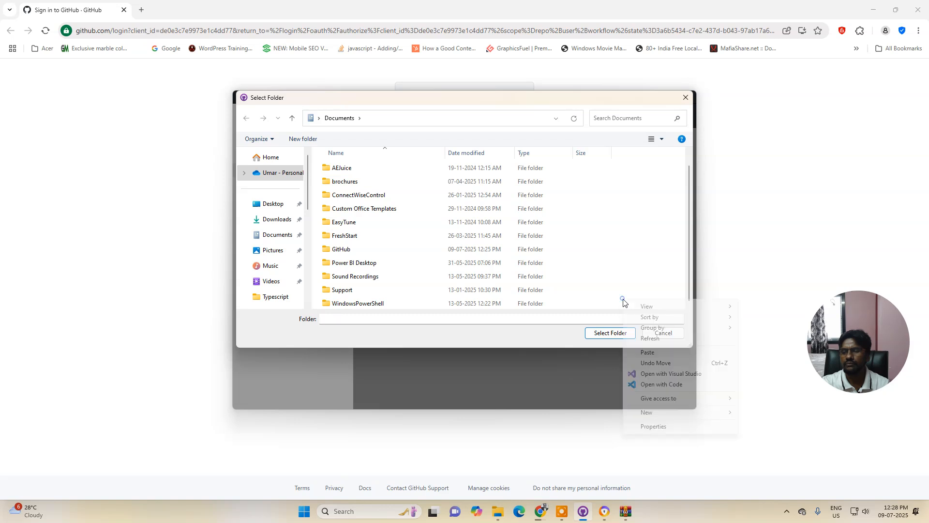
mouse_move(667, 416)
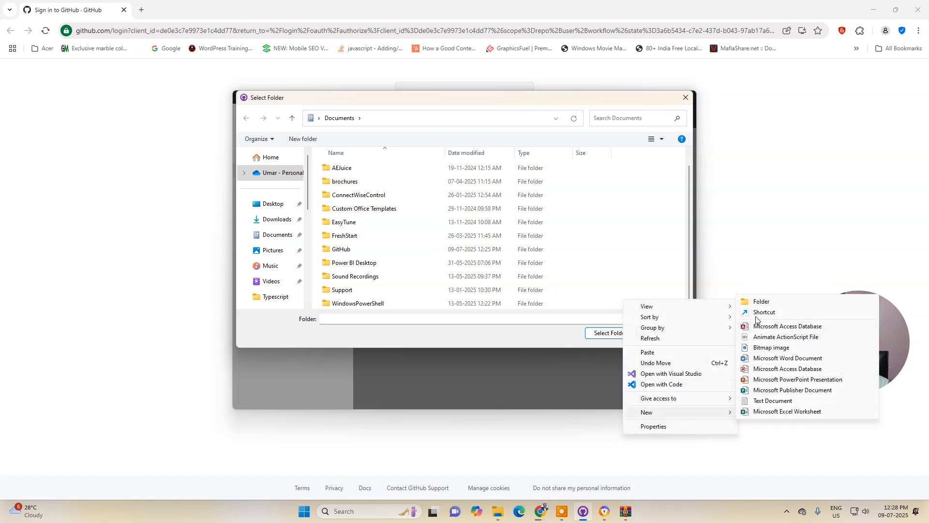
left_click(762, 301)
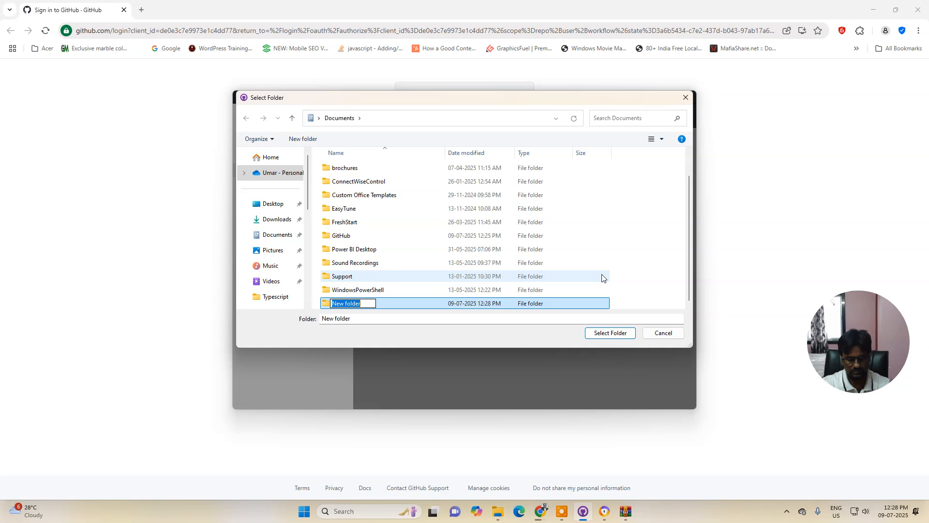
type("projec")
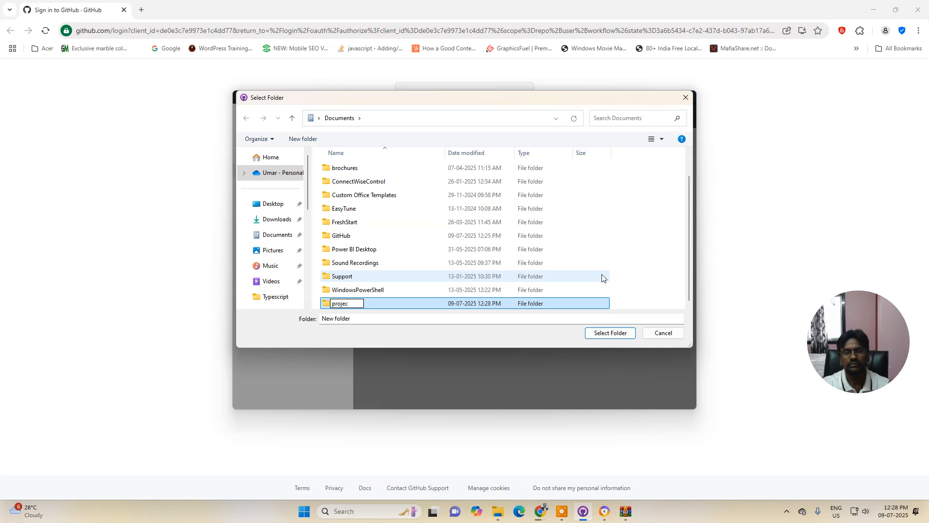
key("BackSpace")
key("BackSpace")
key("BackSpace")
key("BackSpace")
key("BackSpace")
key("BackSpace")
key("BackSpace")
type("github-pro")
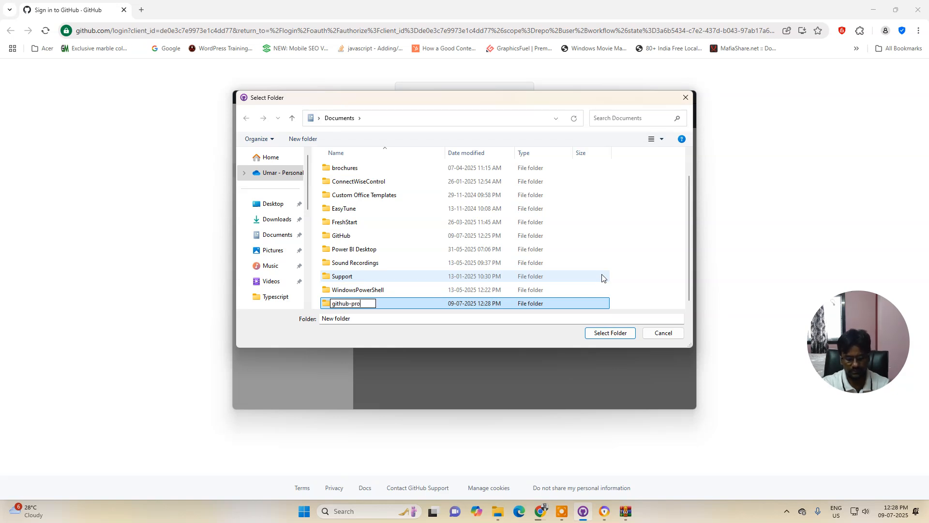
type("ject")
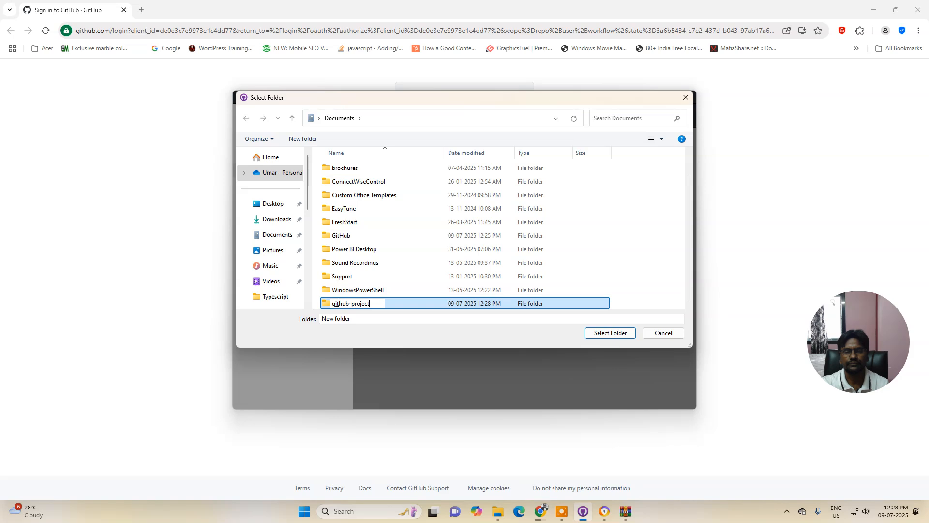
key("Return")
key("Return")
left_click(611, 332)
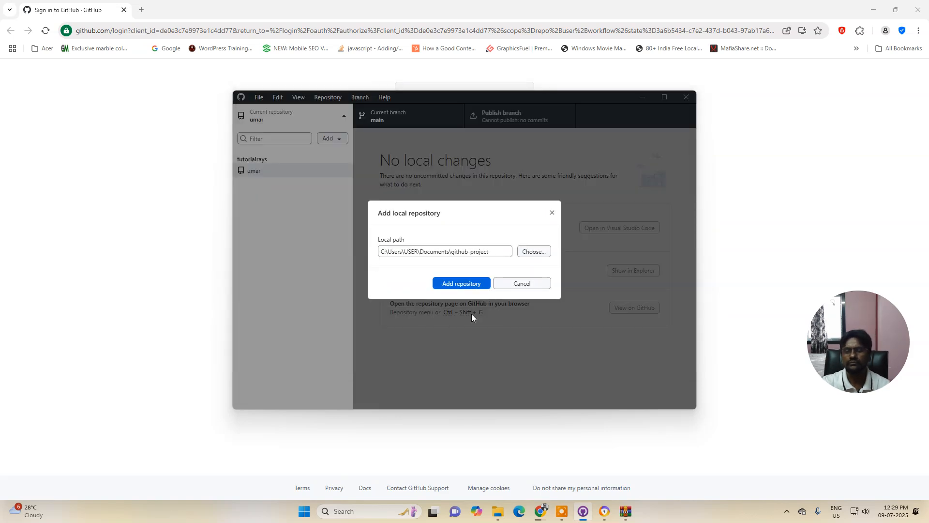
Create a new Git repository named github-project in the chosen folder, without a README, Git ignore or license
left_click(457, 284)
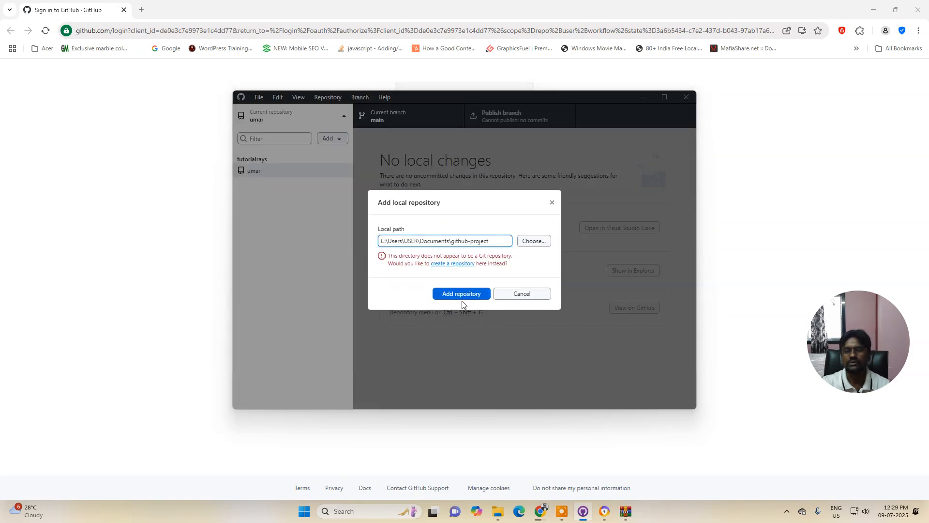
left_click(452, 263)
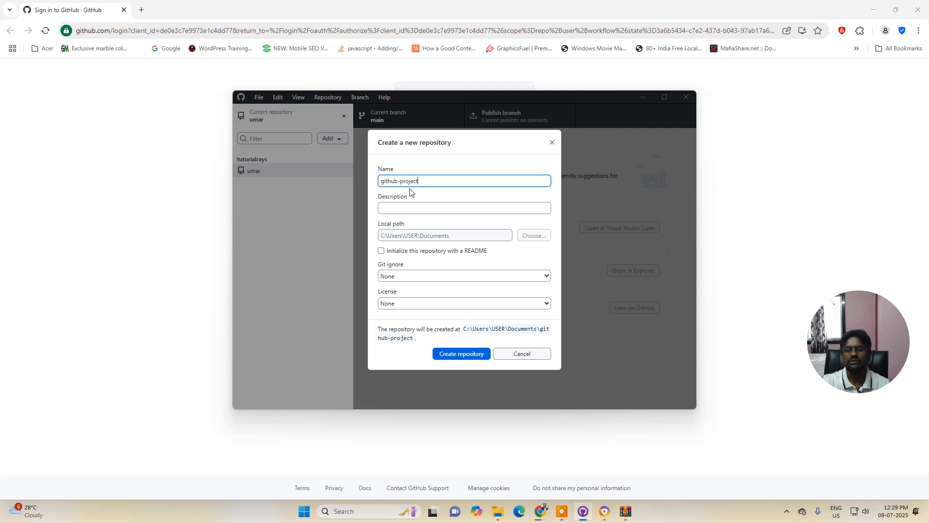
left_click_drag(426, 180, 349, 183)
left_click(399, 211)
left_click(390, 236)
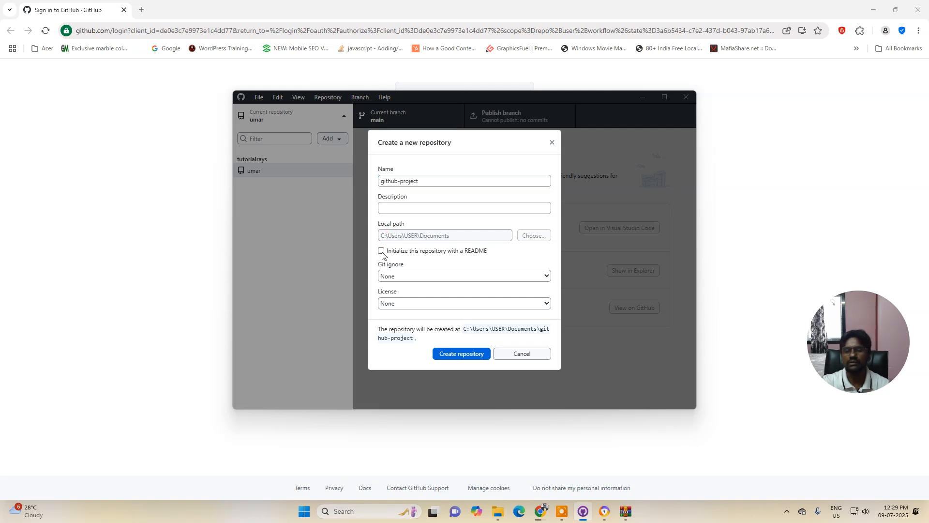
left_click_drag(405, 237, 461, 238)
left_click(464, 235)
left_click(455, 354)
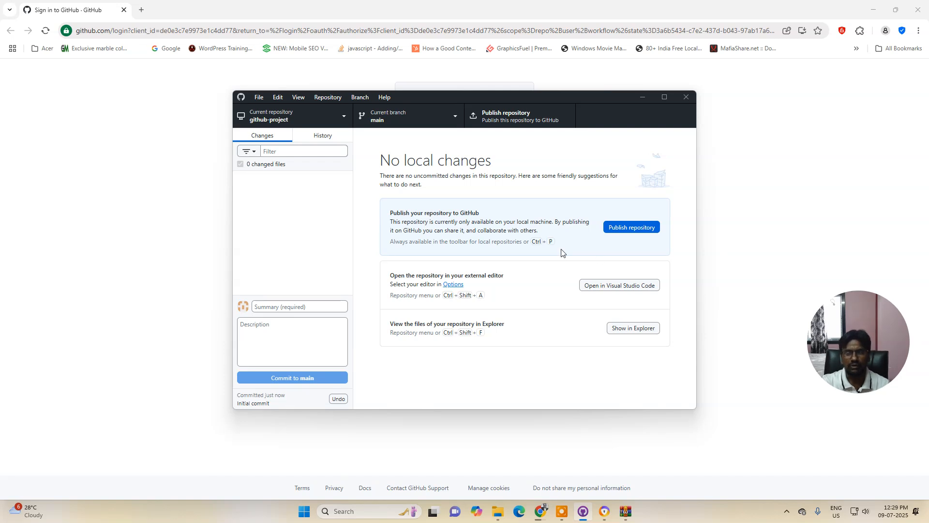
Show the files of the github-project repository in File Explorer
left_click(498, 511)
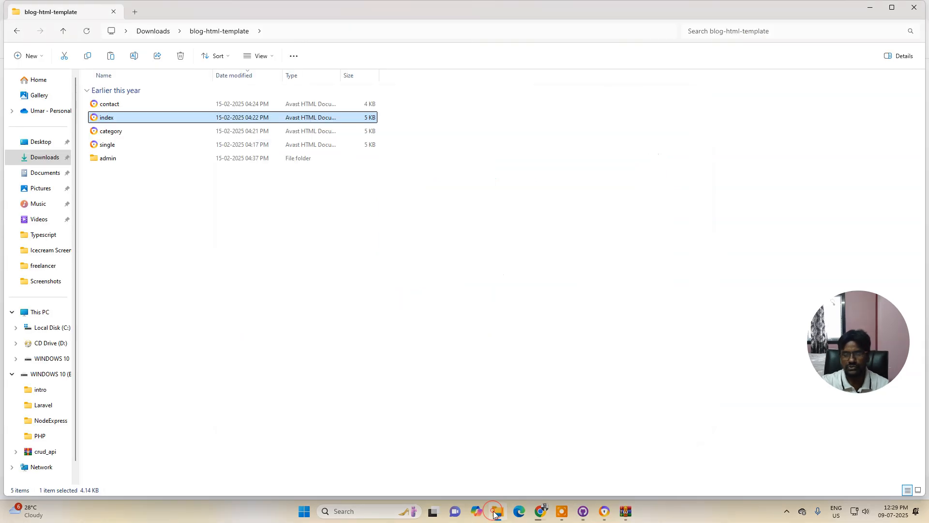
left_click(131, 249)
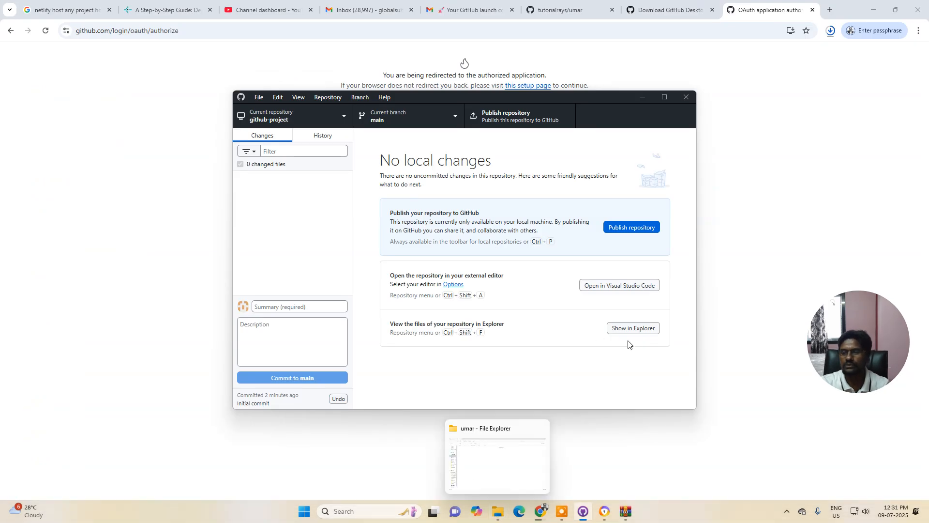
left_click(632, 328)
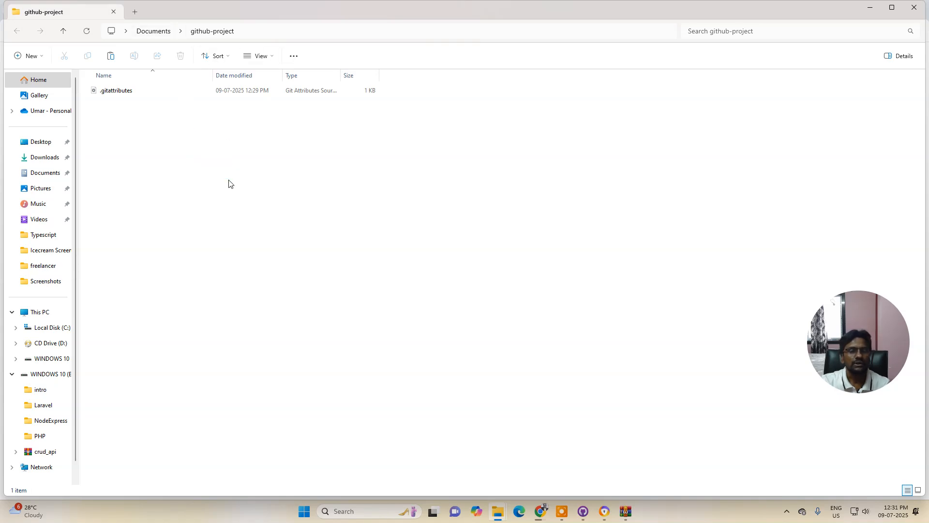
Select everything in the blog-html-template folder inside html-css-bootstrap-5-free-blog-template-download-main in Downloads for copying
left_click(44, 157)
scroll(205, 167, "down", 15)
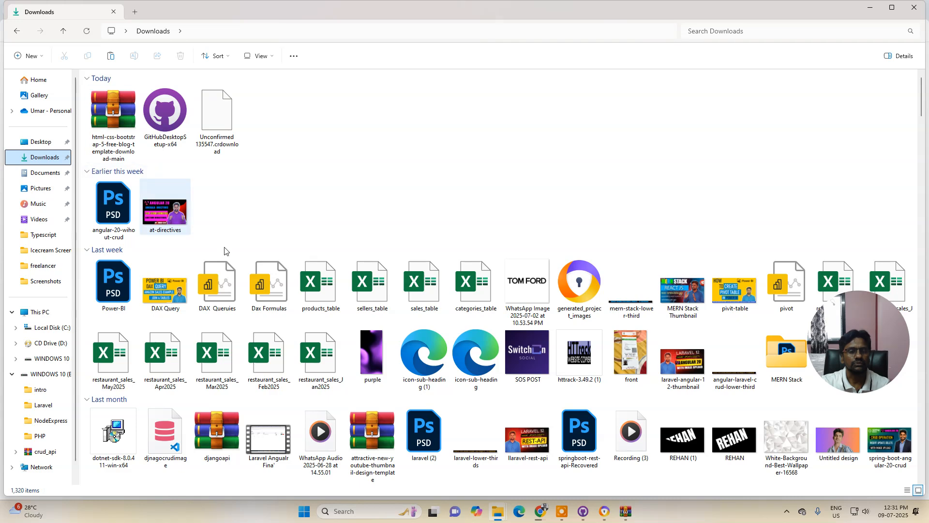
scroll(296, 317, "down", 20)
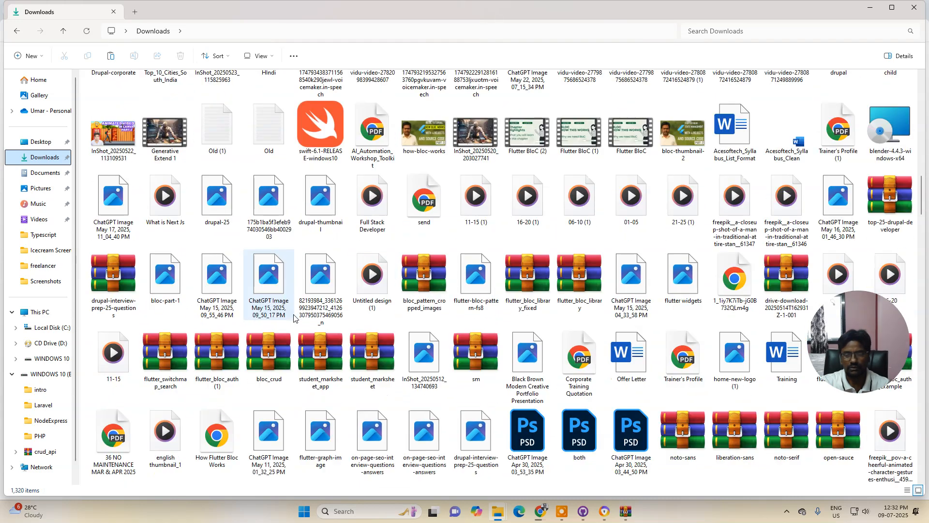
scroll(490, 413, "down", 15)
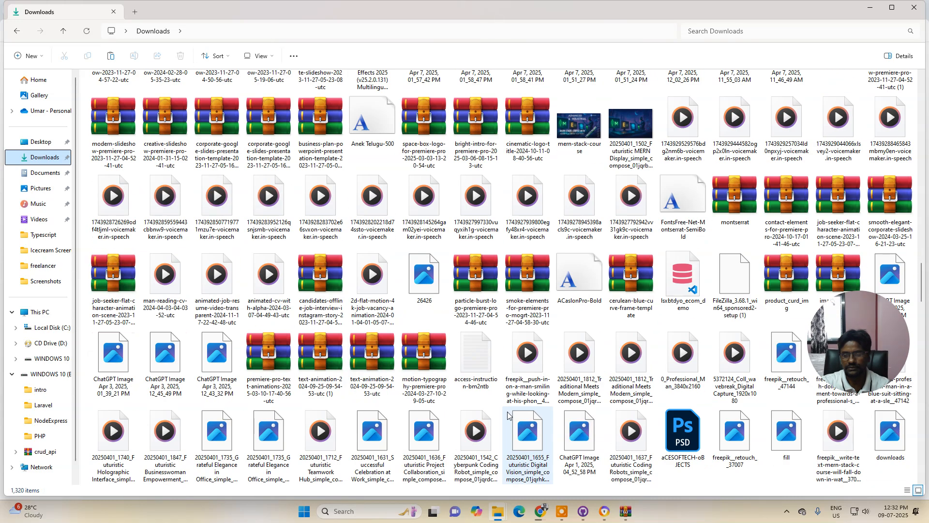
double_click(209, 227)
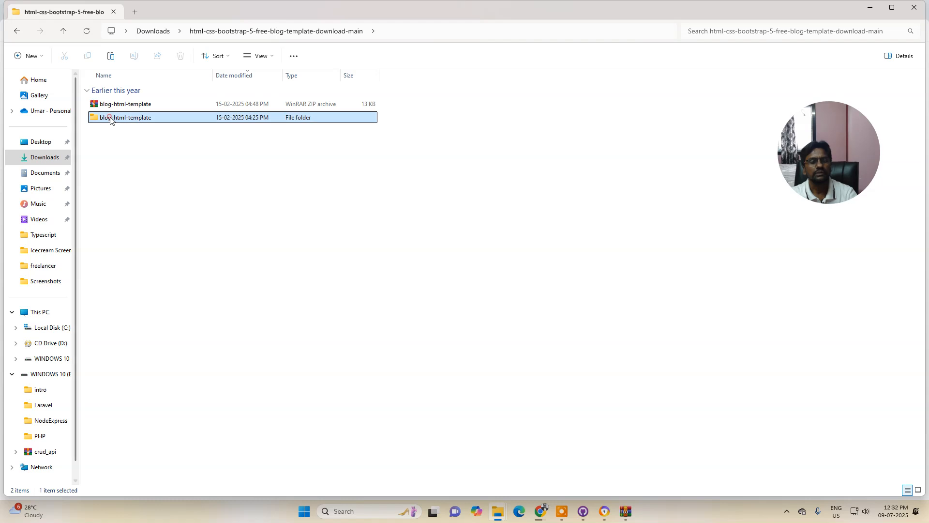
double_click(126, 117)
left_click(132, 192)
key("ctrl+a")
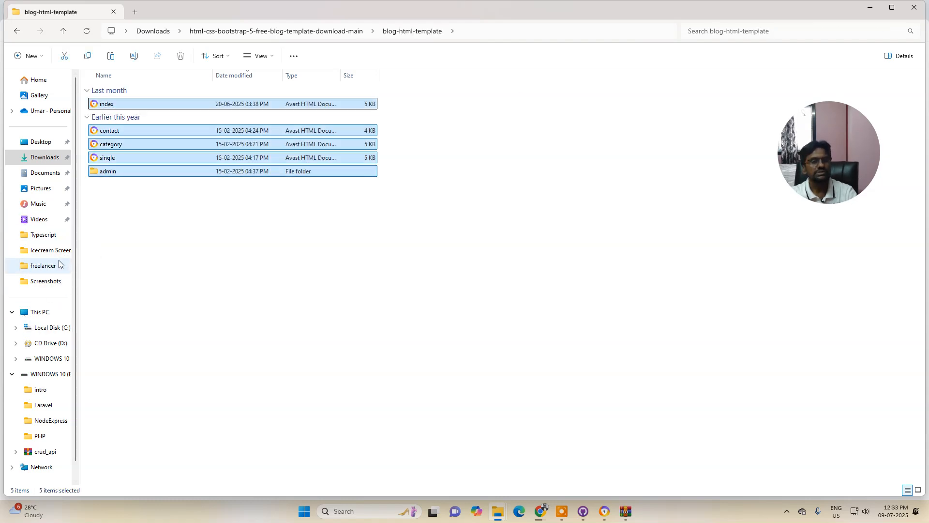
Paste the copied blog template files into the github-project folder in Documents
left_click(51, 179)
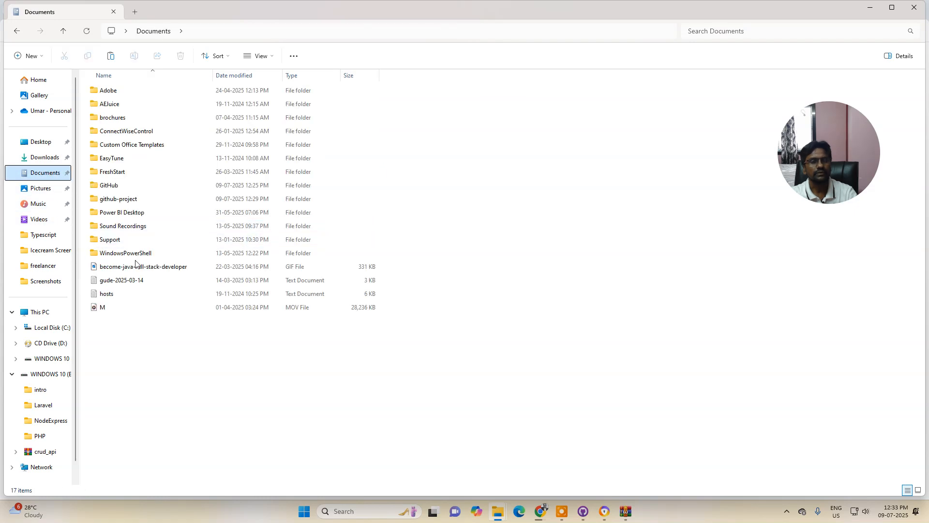
double_click(100, 200)
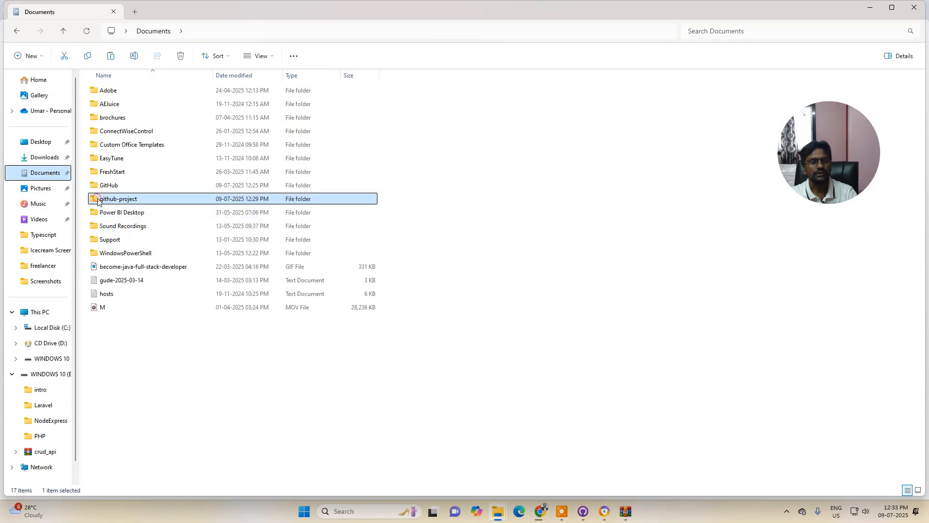
key("ctrl+v")
left_click(178, 224)
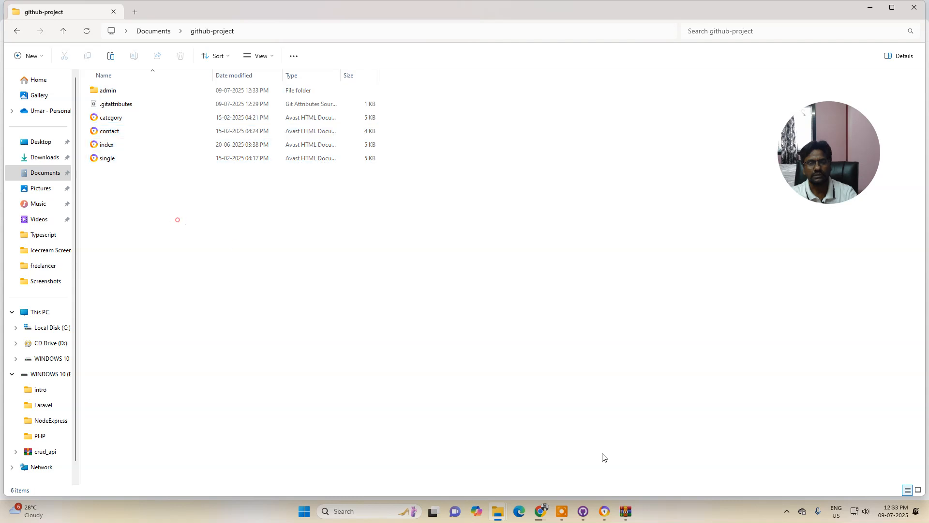
Switch to GitHub Desktop, review the changed template files, and publish the repository to GitHub.com as github-project with its code kept private
left_click(584, 513)
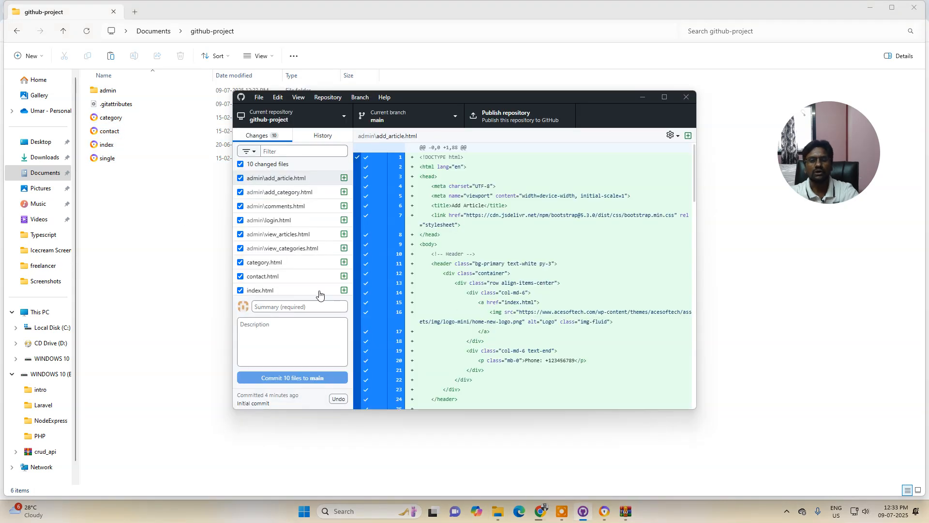
scroll(296, 233, "down", 1)
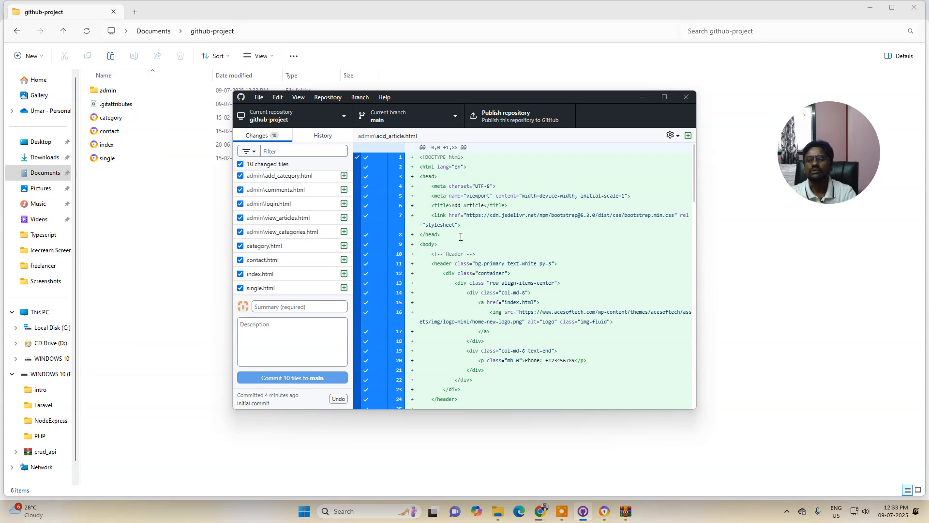
scroll(468, 256, "down", 10)
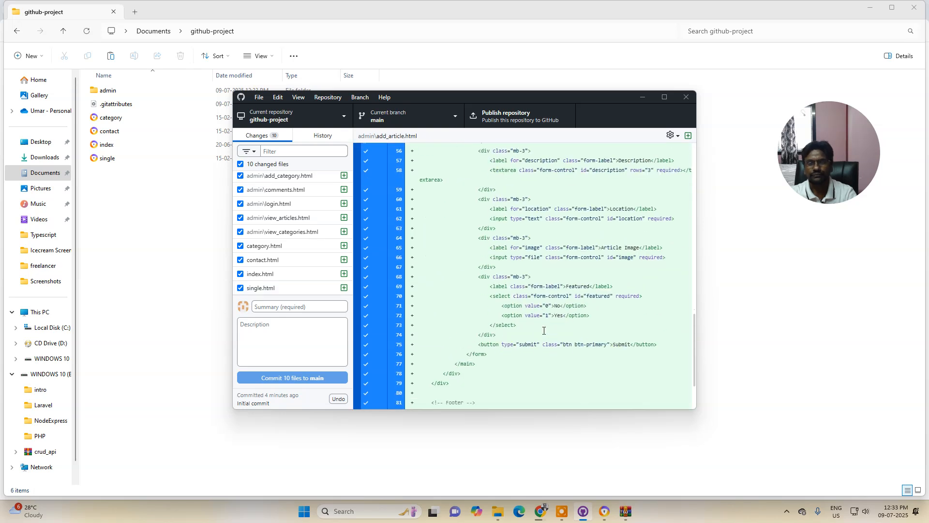
scroll(539, 329, "up", 10)
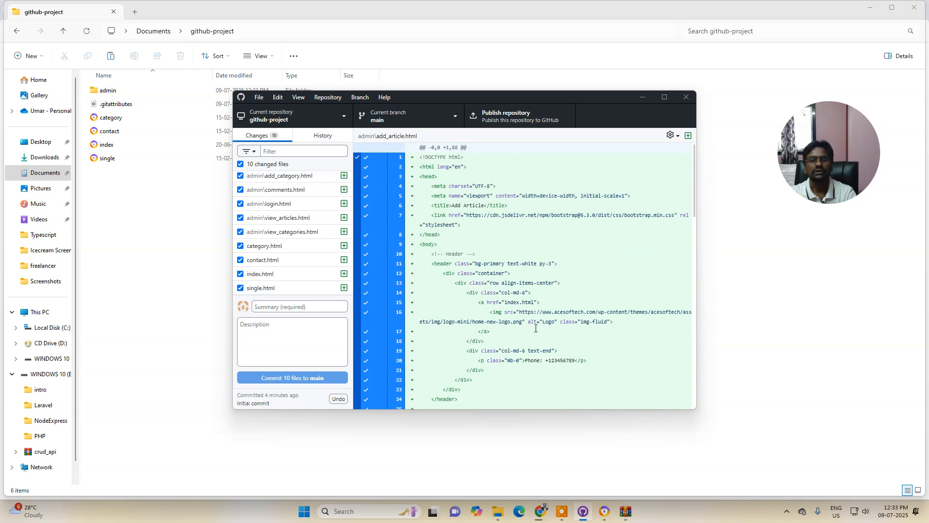
left_click(496, 117)
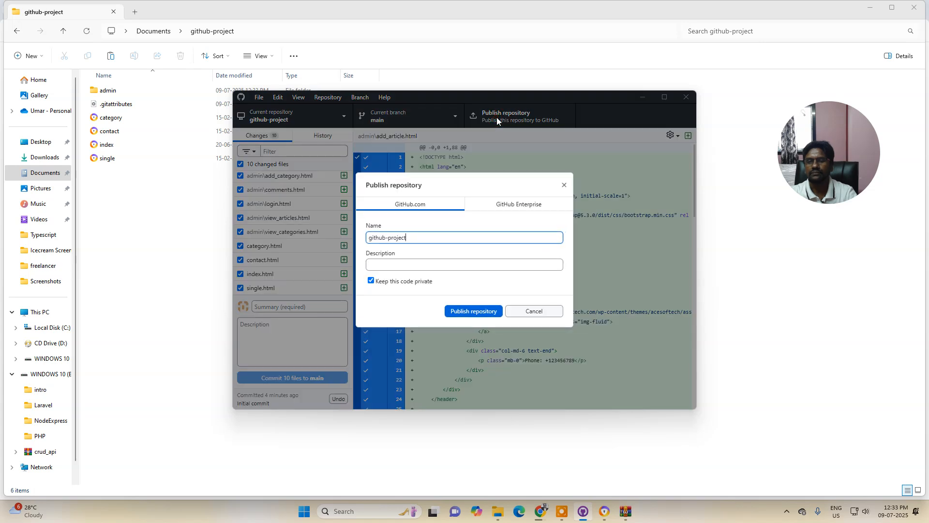
left_click(475, 312)
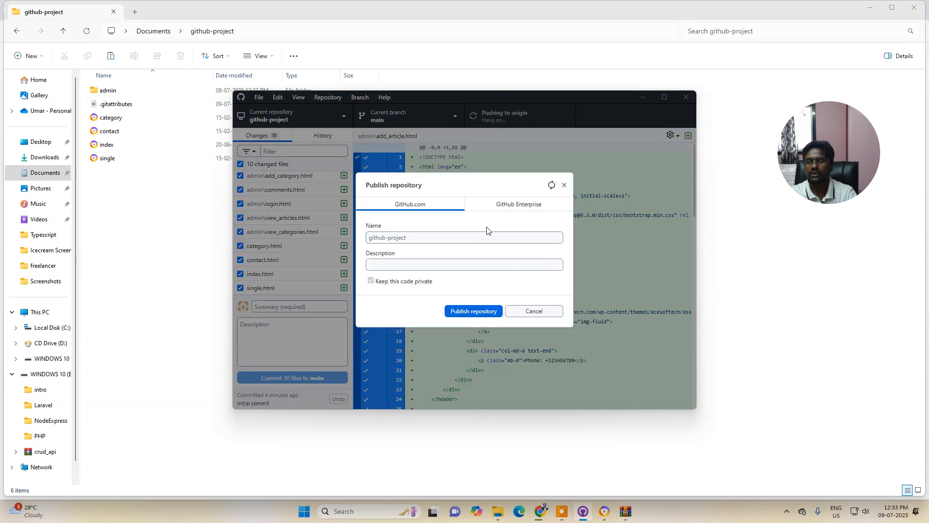
Commit all the changed files to main with the summary "Blog project" and push the commit to origin
left_click(312, 347)
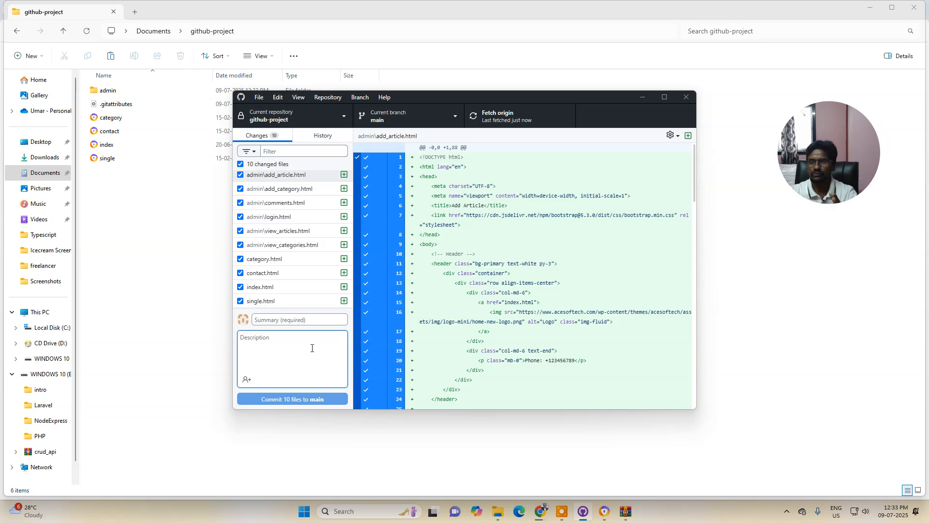
left_click(306, 321)
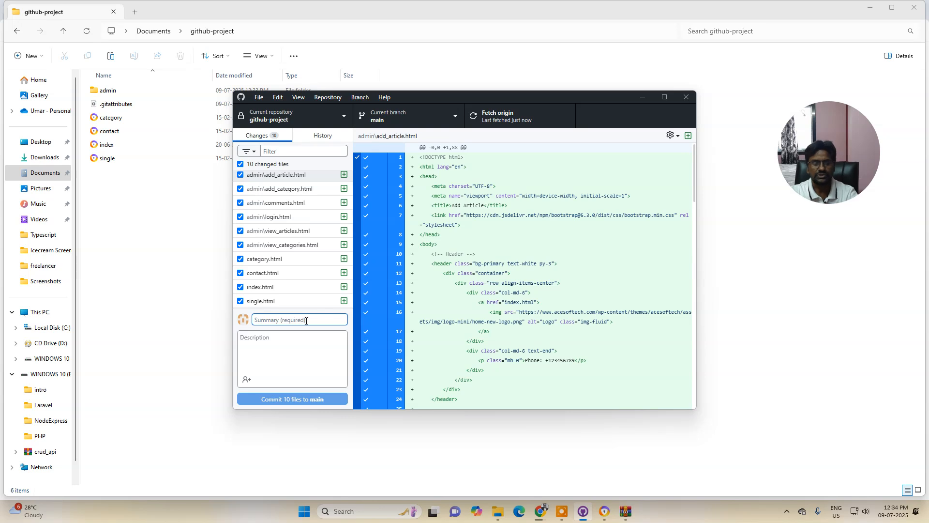
type("Blog project")
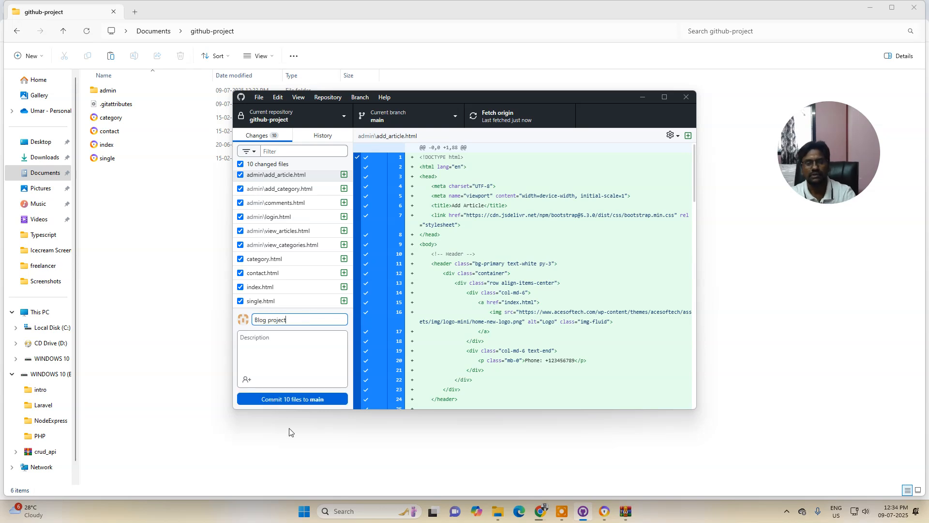
left_click(284, 399)
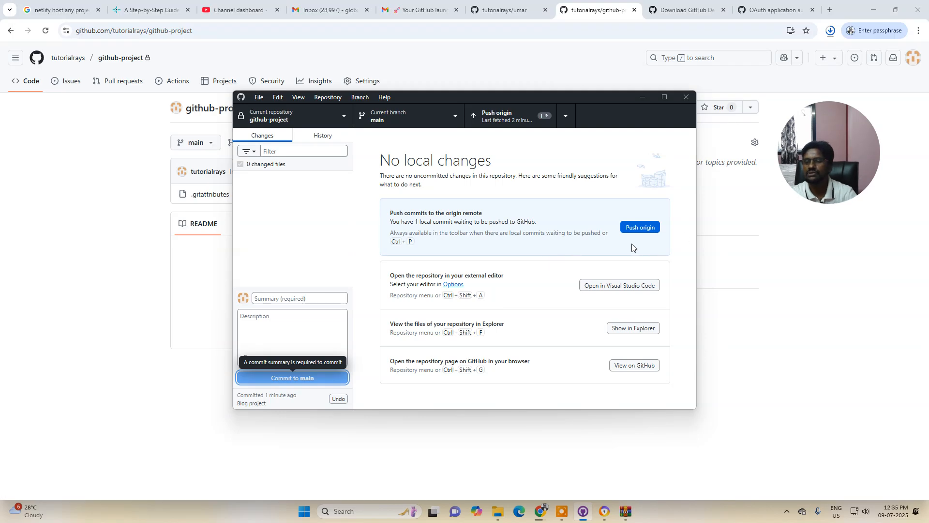
left_click(639, 228)
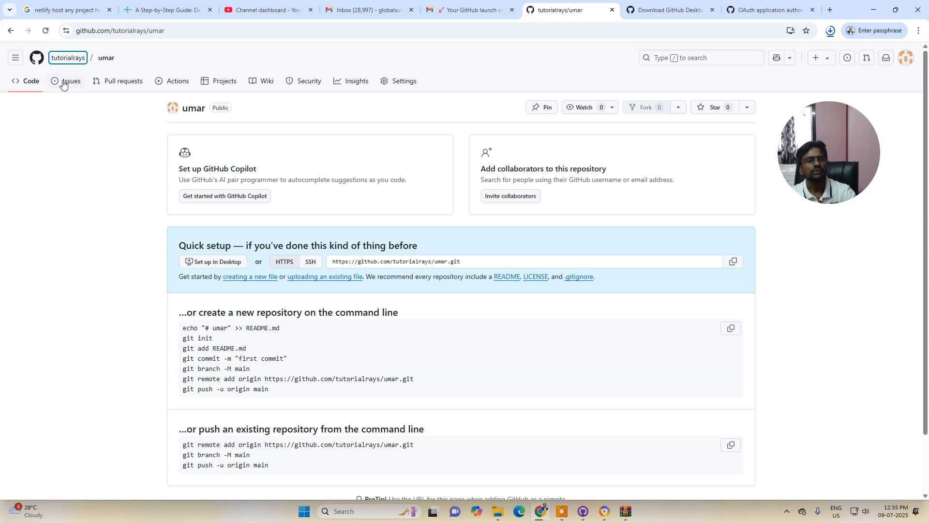
Open the GitHub dashboard in a new browser tab and go to the github-project repository
left_click(35, 57, "ctrl")
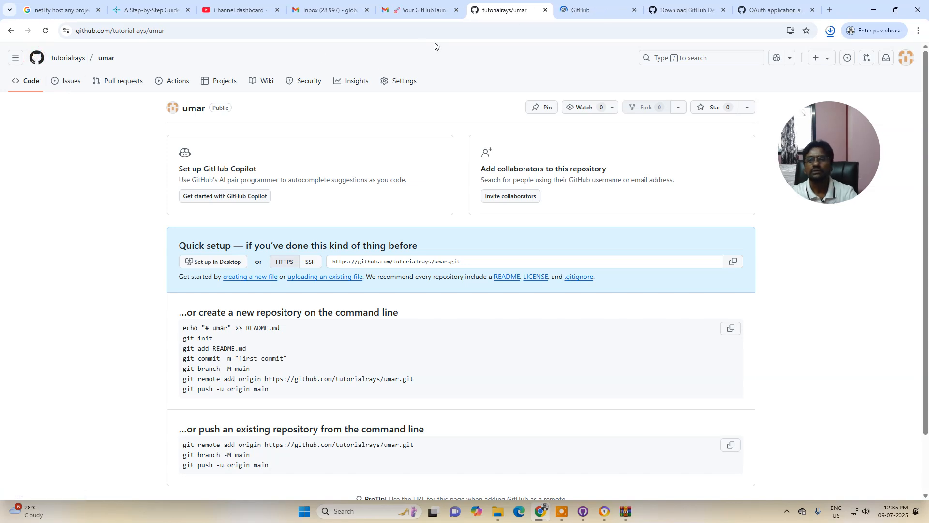
key("ctrl+Tab")
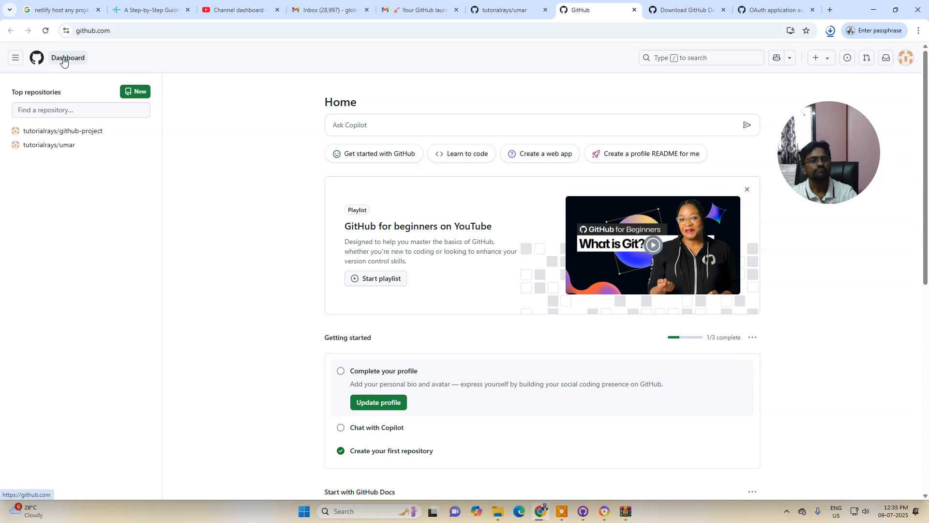
left_click(89, 132)
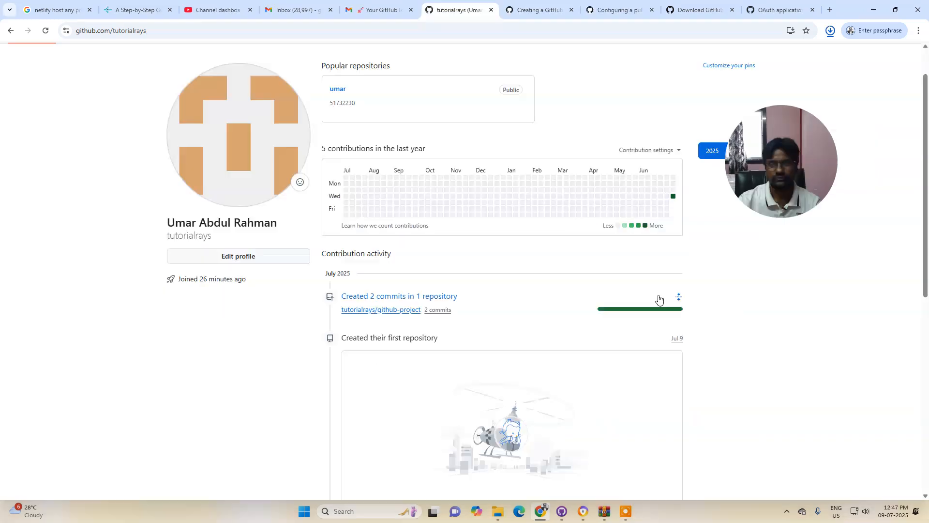
Open github-project from the profile's contribution activity and compare its files with the local github-project folder in File Explorer
scroll(643, 299, "up", 1)
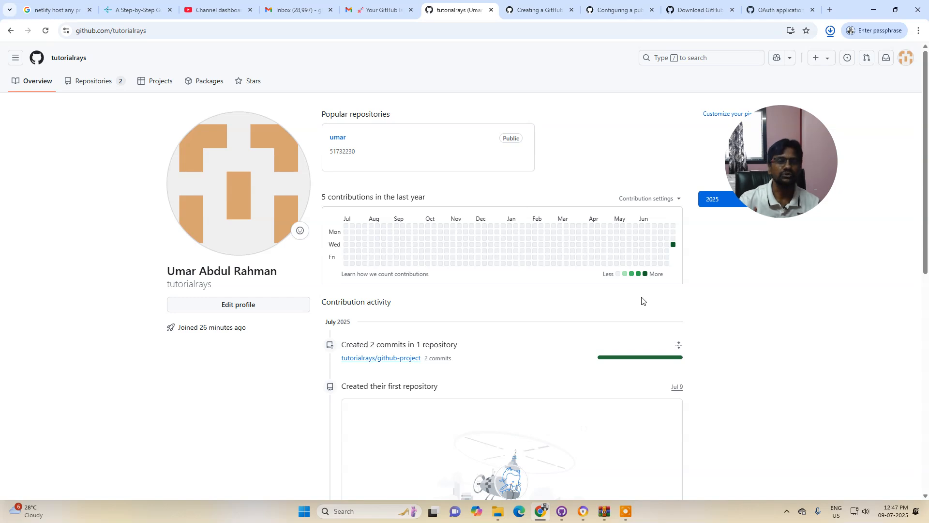
scroll(638, 303, "down", 1)
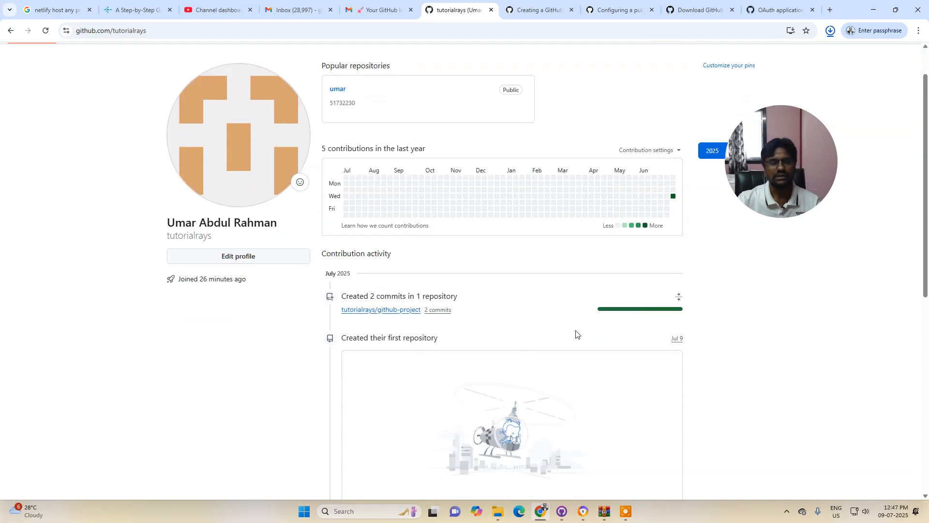
left_click(388, 316)
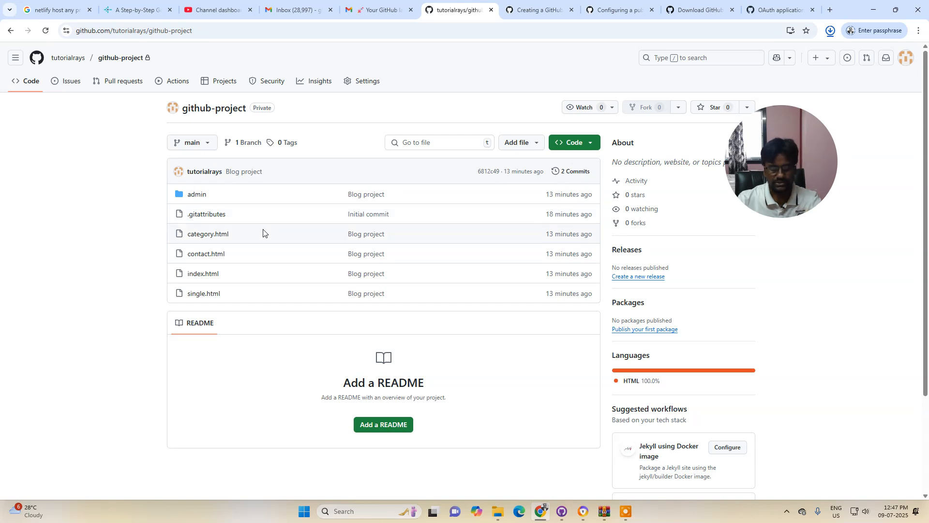
left_click(497, 513)
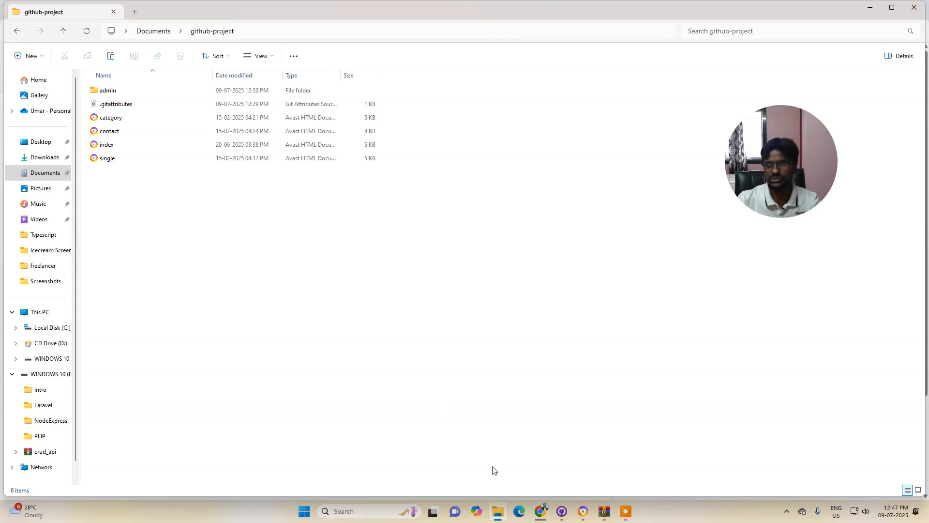
left_click(540, 511)
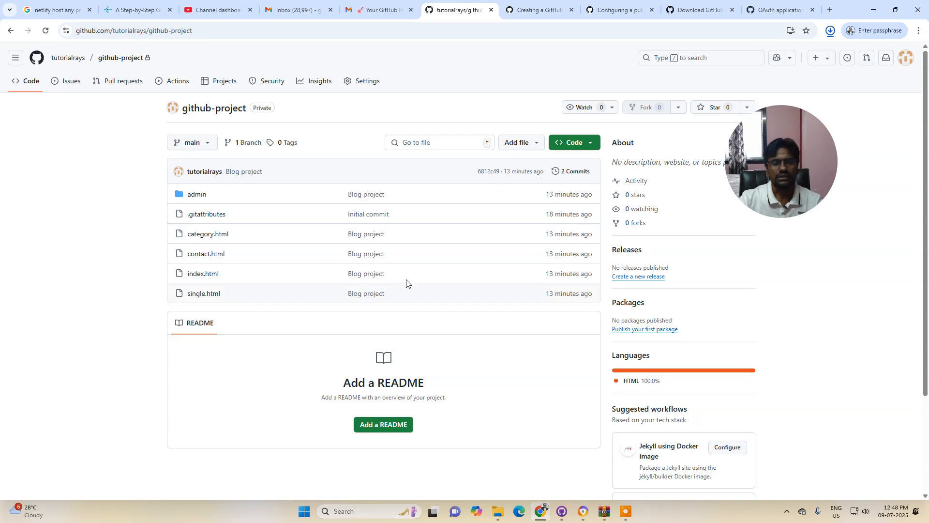
Return to the account's profile overview in the browser and reopen the github-project repository from the contribution activity
left_click(68, 58)
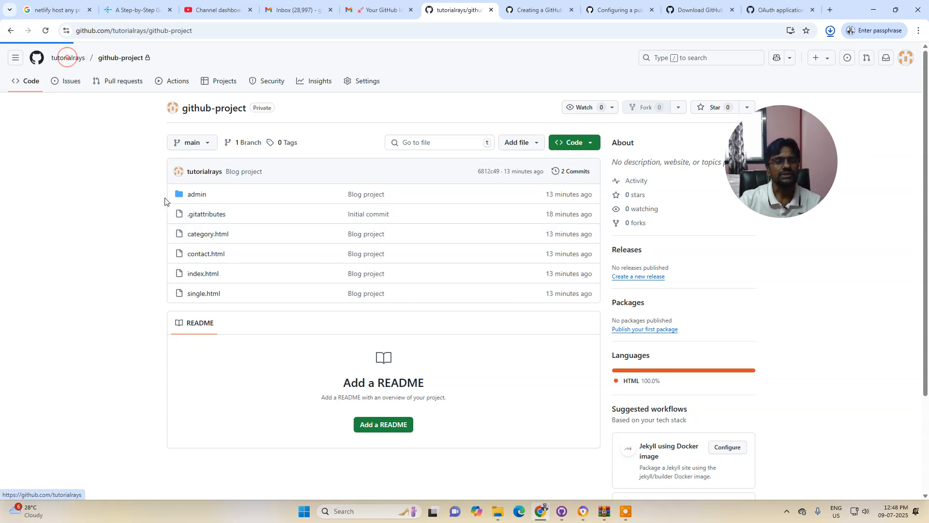
scroll(443, 308, "down", 3)
scroll(442, 307, "up", 3)
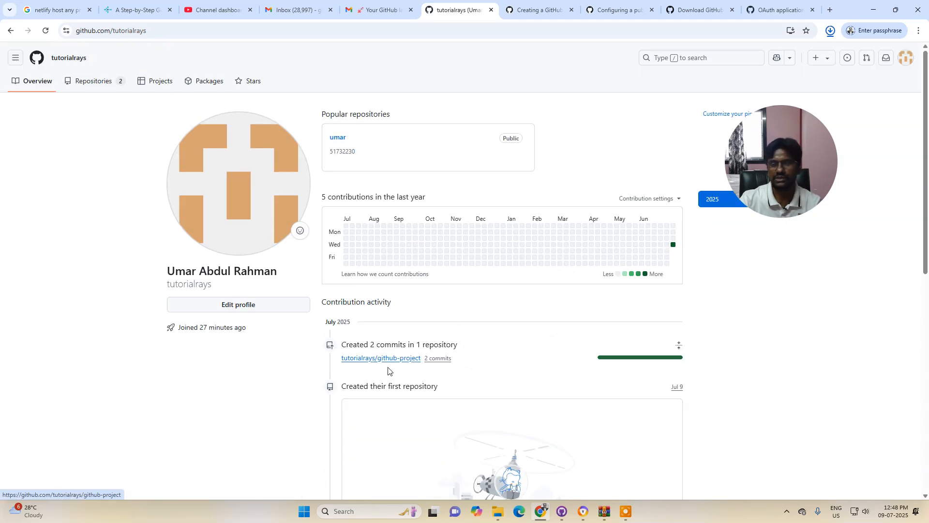
mouse_move(402, 361)
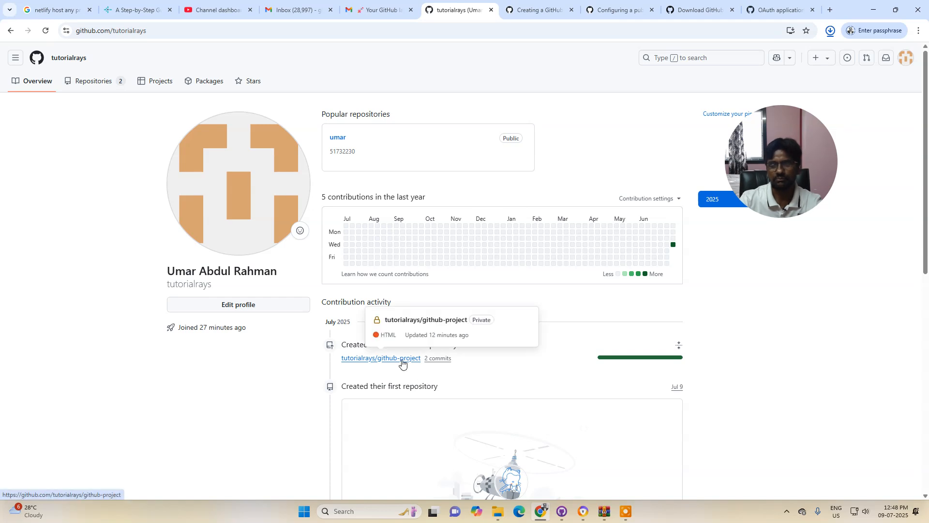
left_click(402, 360)
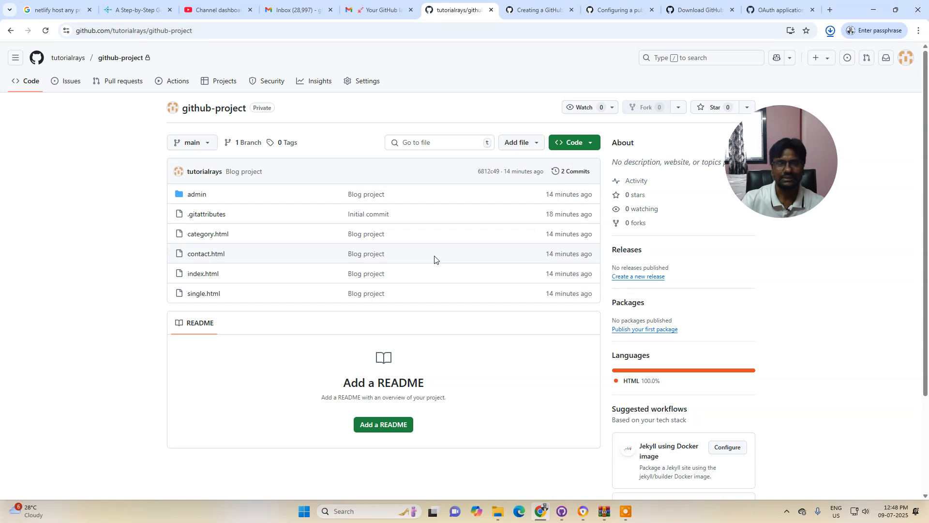
Open the Pages settings of github-project and read the requirement for enabling GitHub Pages
left_click(365, 83)
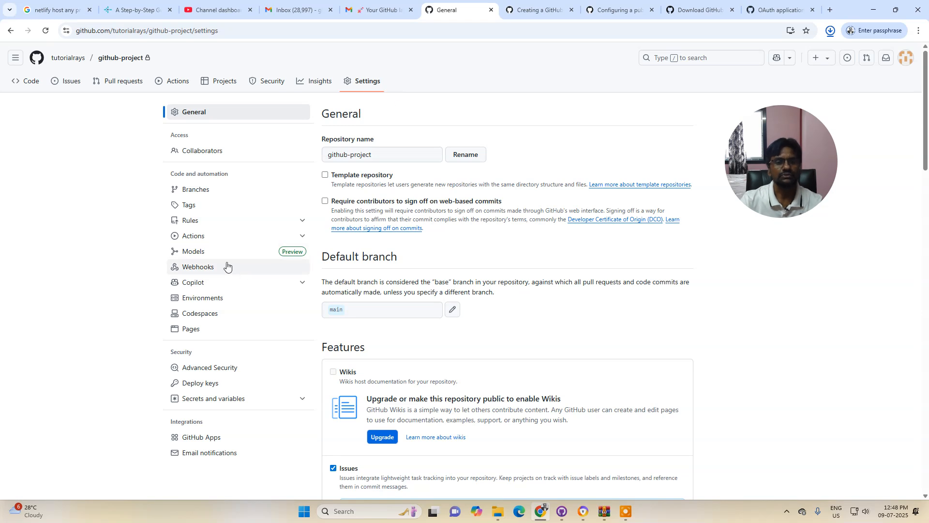
left_click(200, 332)
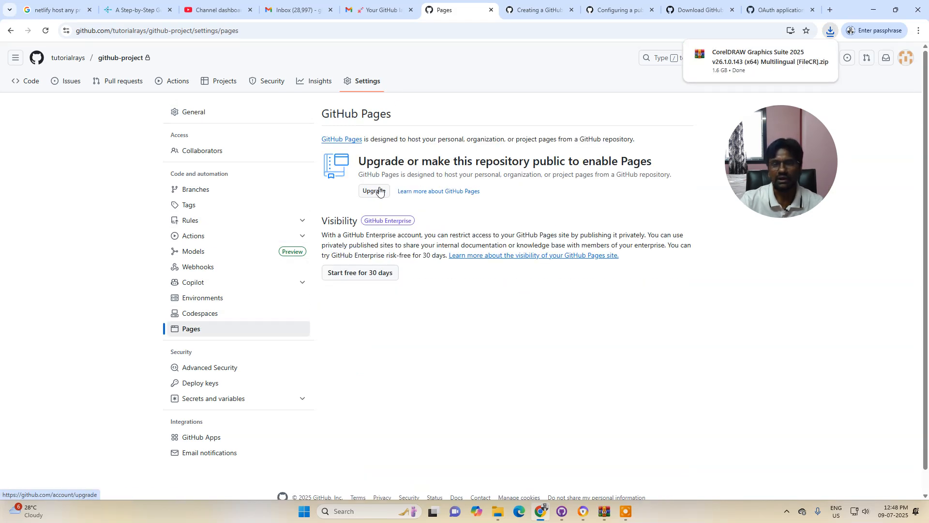
left_click_drag(370, 165, 526, 163)
left_click(535, 190)
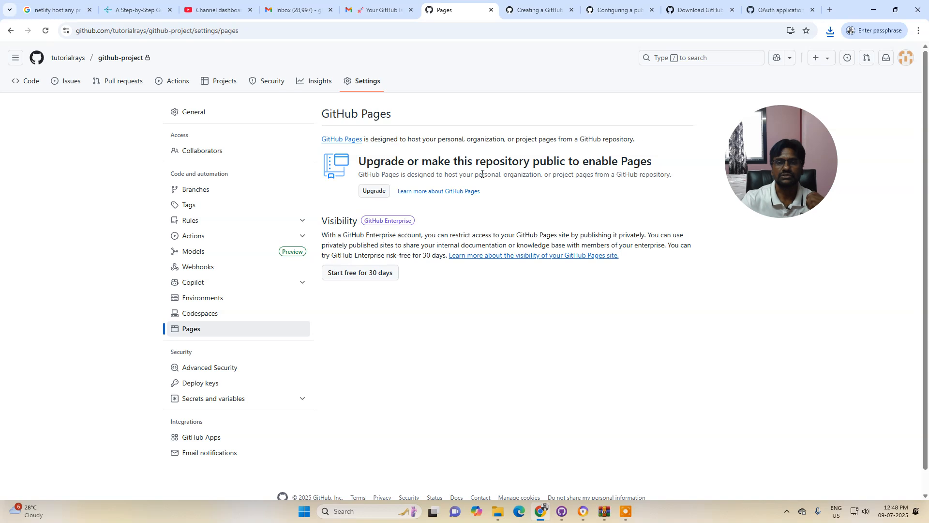
left_click_drag(439, 161, 537, 159)
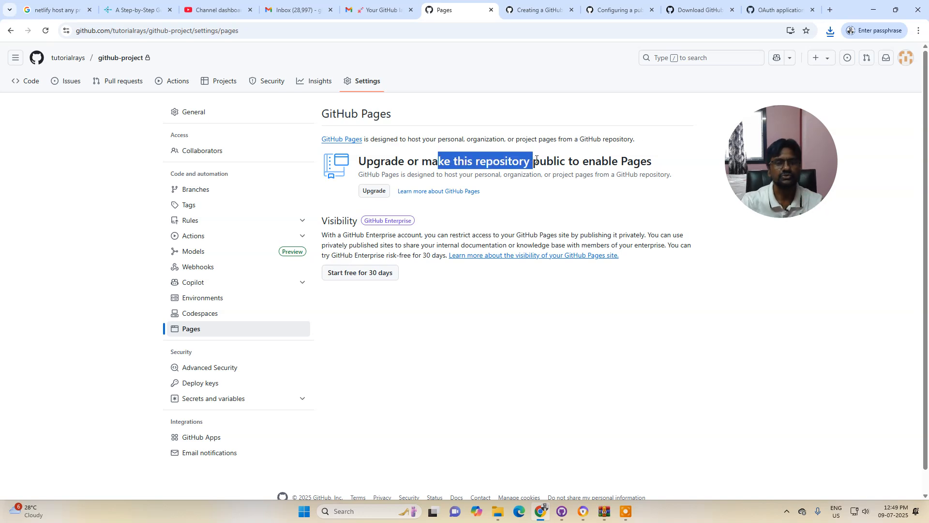
left_click(523, 266)
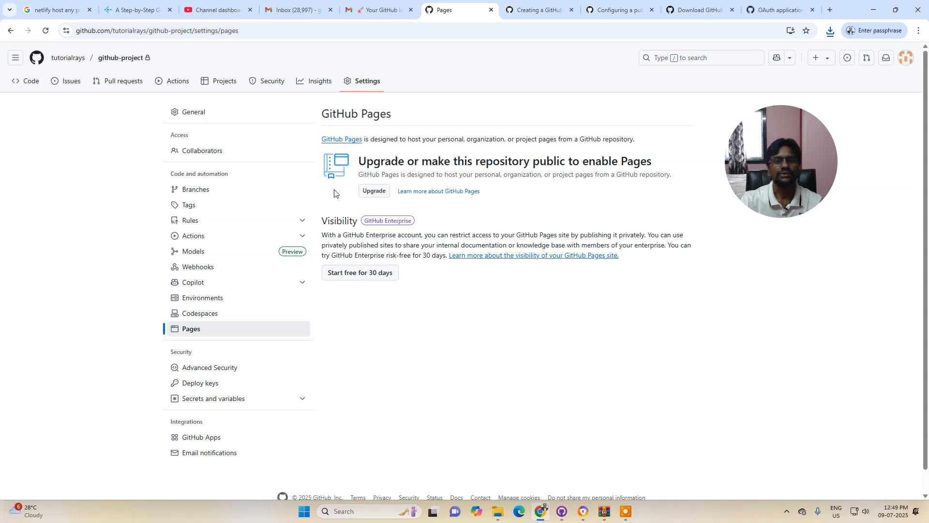
Open the public repository listed under the profile's popular repositories, look over its quick setup page, and show its general settings
left_click(66, 57)
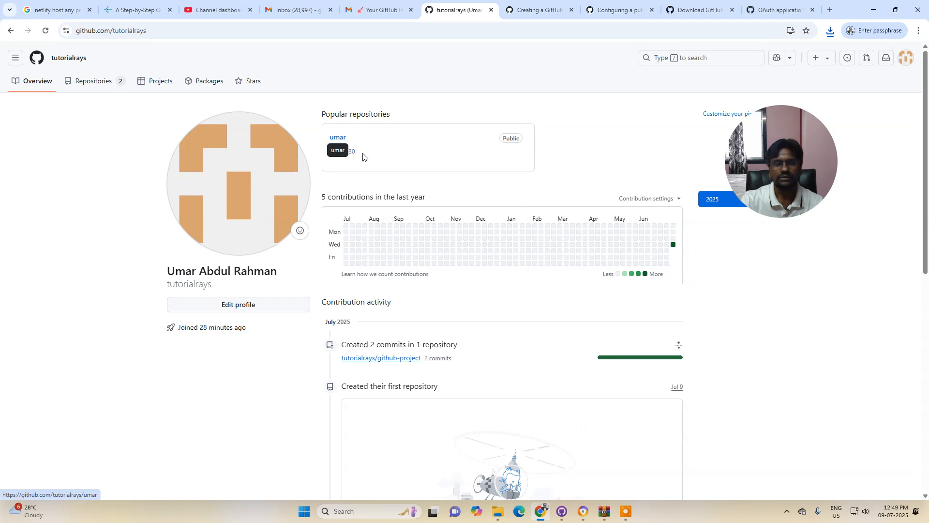
left_click(339, 139)
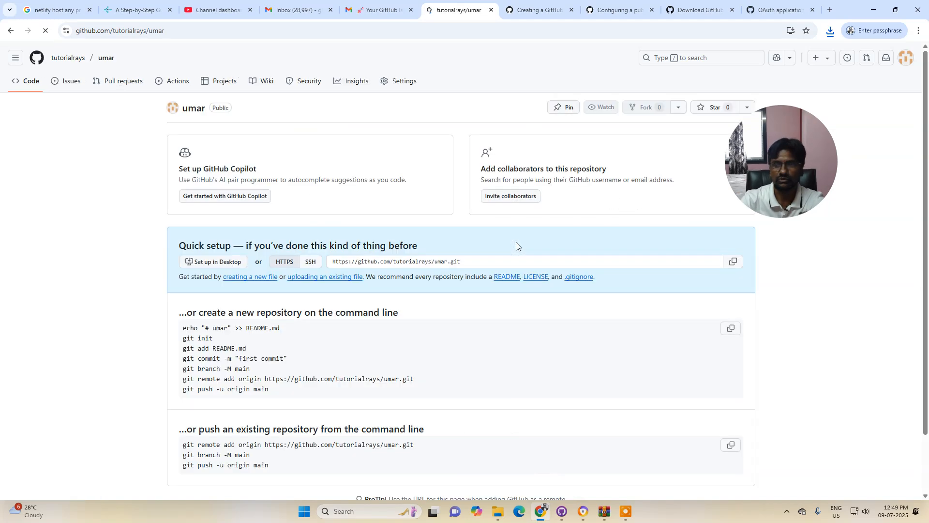
scroll(429, 288, "down", 2)
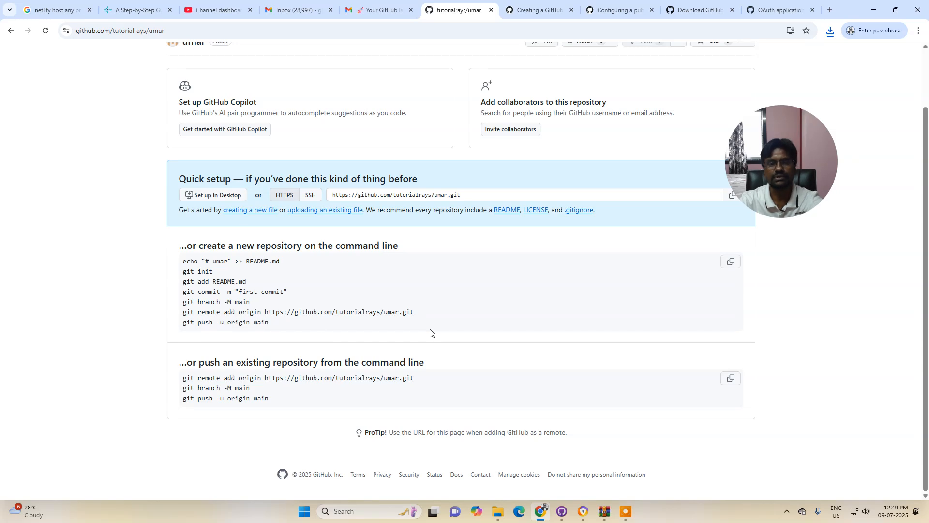
scroll(430, 332, "up", 2)
left_click(403, 83)
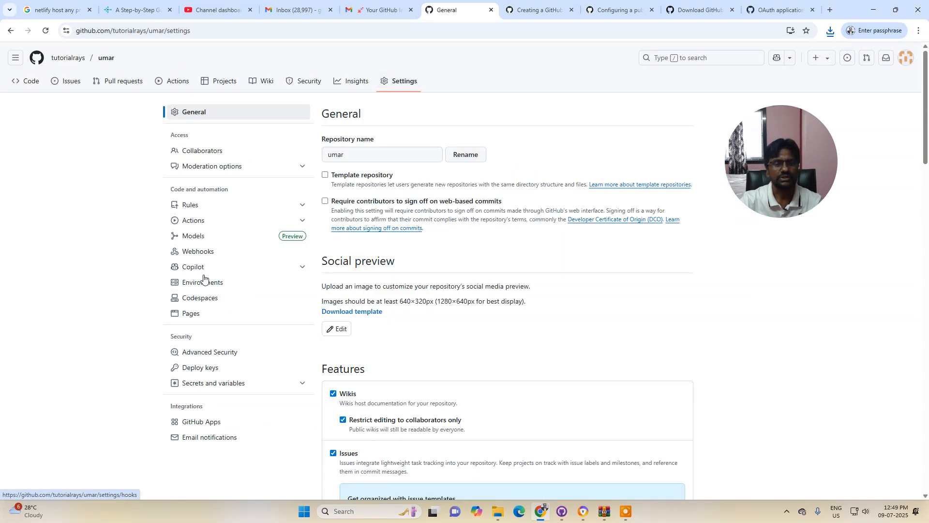
Open the public repository's Pages settings in the browser, and show its local folder in File Explorer from GitHub Desktop
left_click(191, 314)
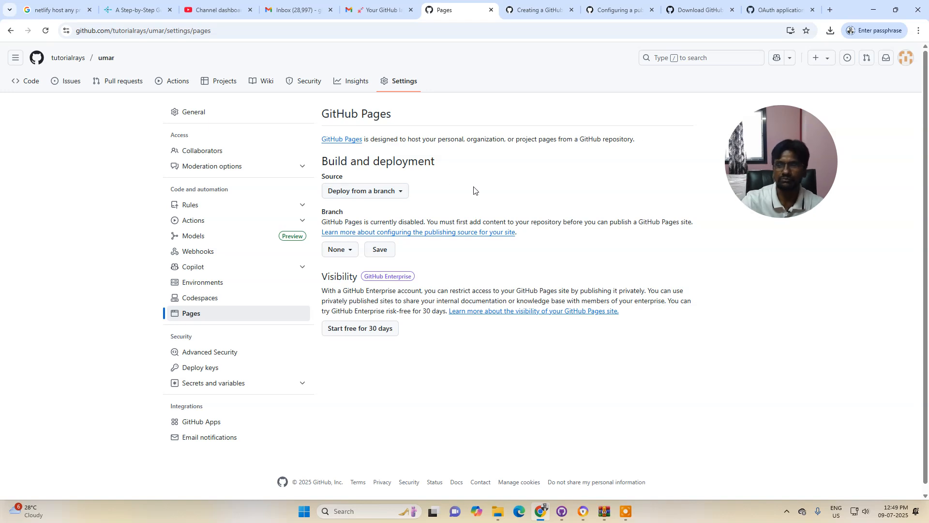
left_click(561, 511)
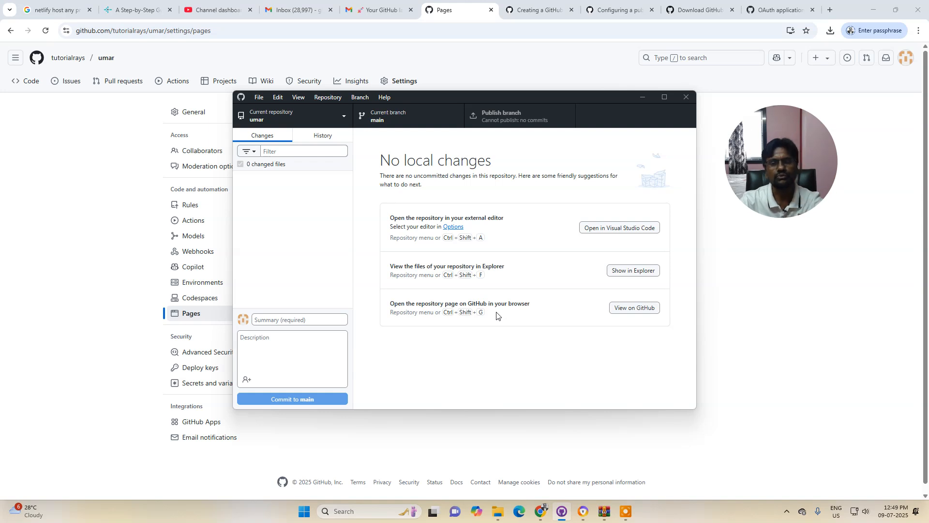
left_click(280, 113)
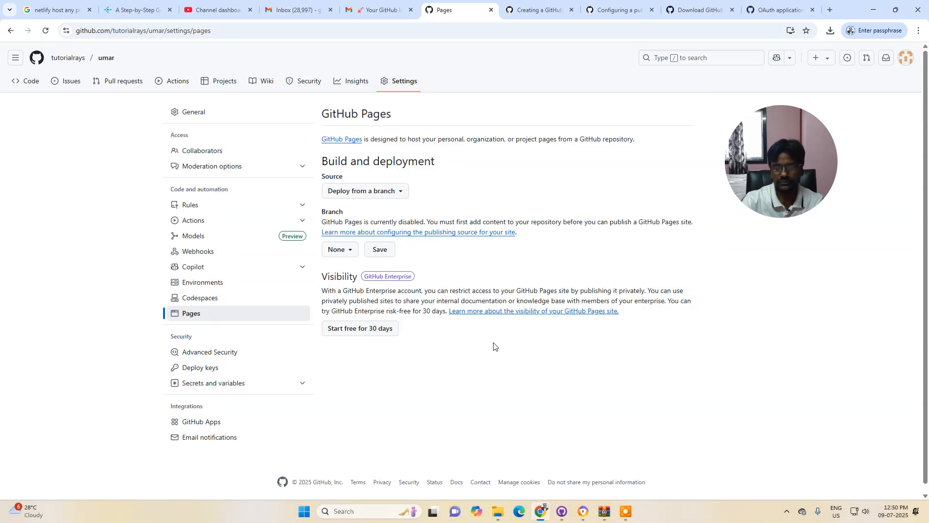
left_click(561, 513)
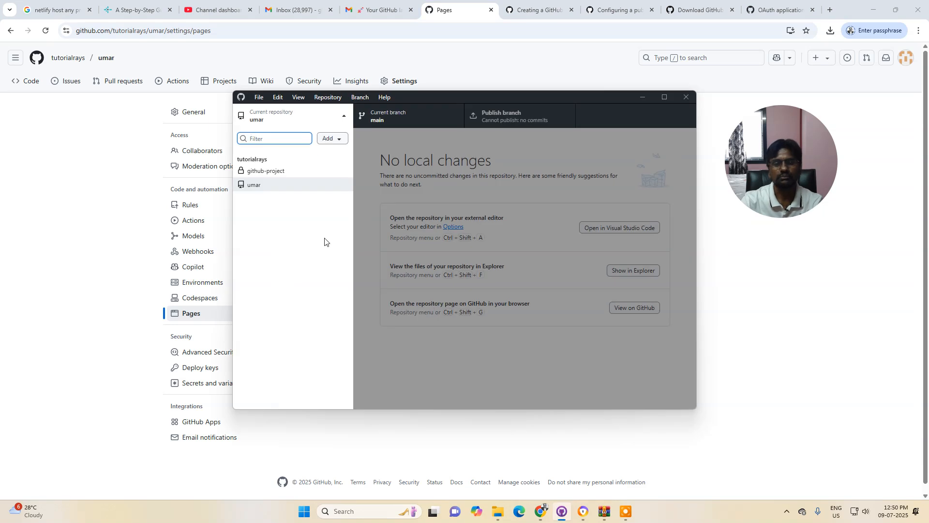
left_click(269, 185)
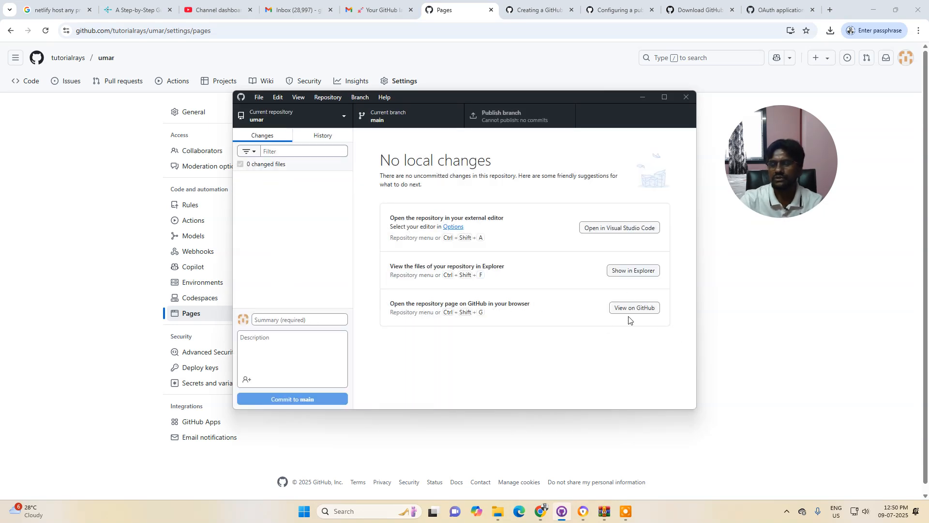
left_click(621, 272)
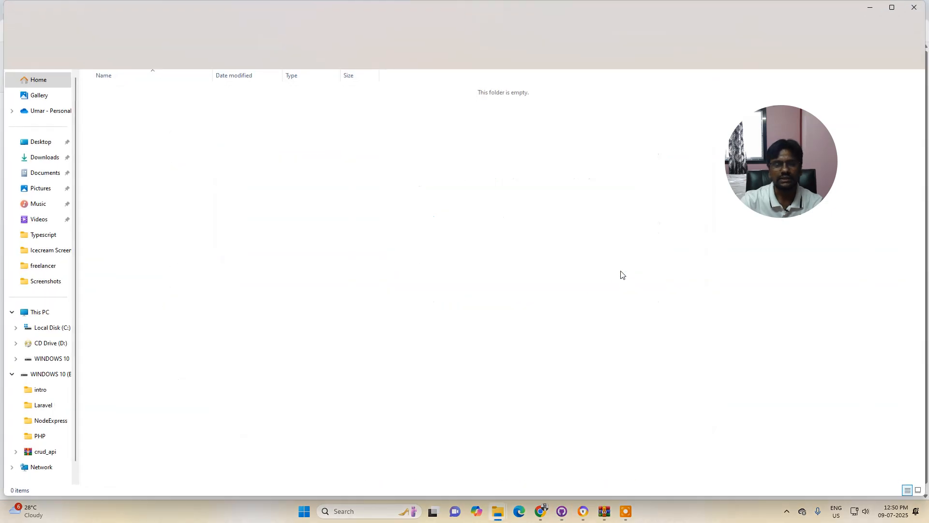
left_click_drag(222, 156, 323, 251)
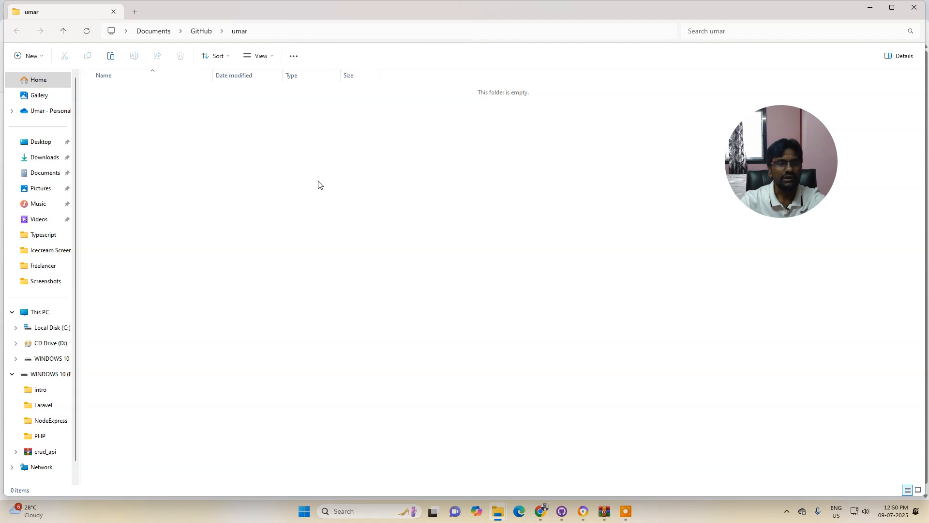
Copy the admin folder and the category, contact, index and single HTML files from blog-html-template.zip into the public repository's folder under Documents\GitHub
left_click(48, 159)
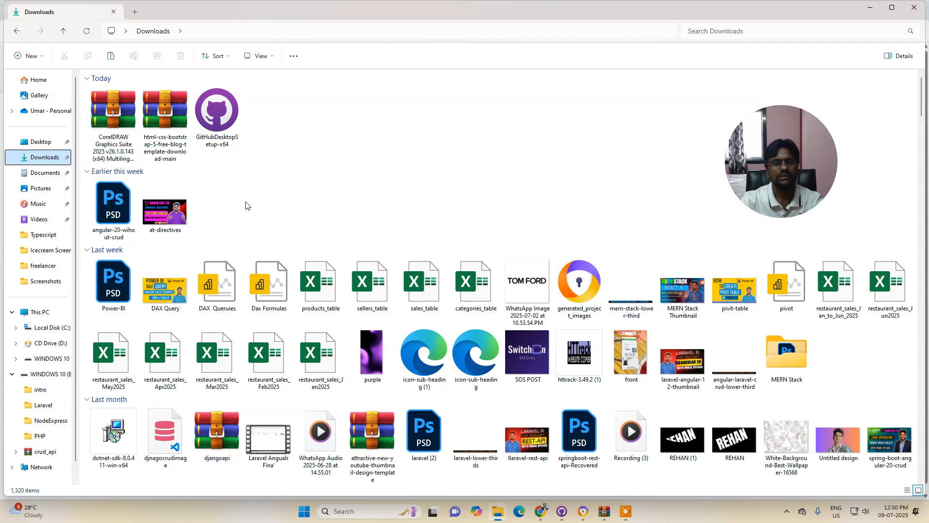
left_click(299, 164)
scroll(302, 194, "down", 3)
scroll(307, 218, "up", 3)
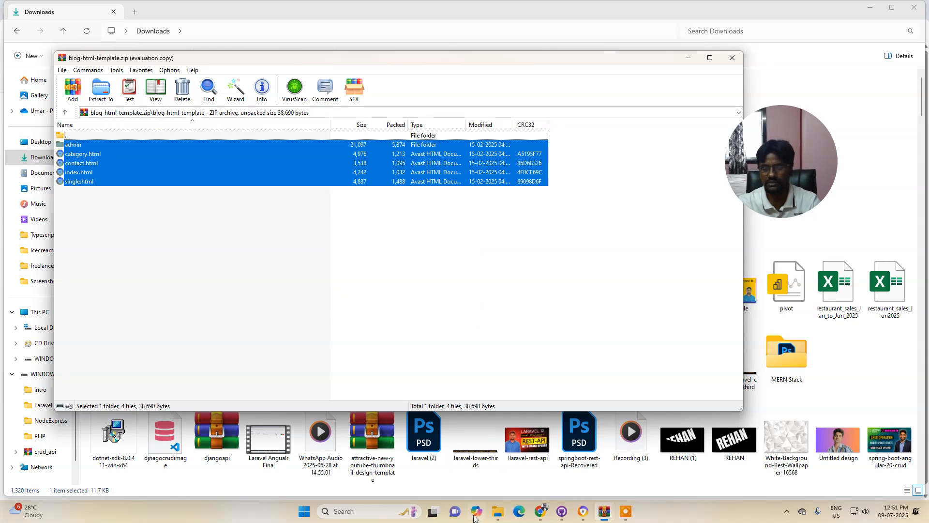
left_click(498, 517)
left_click(426, 450)
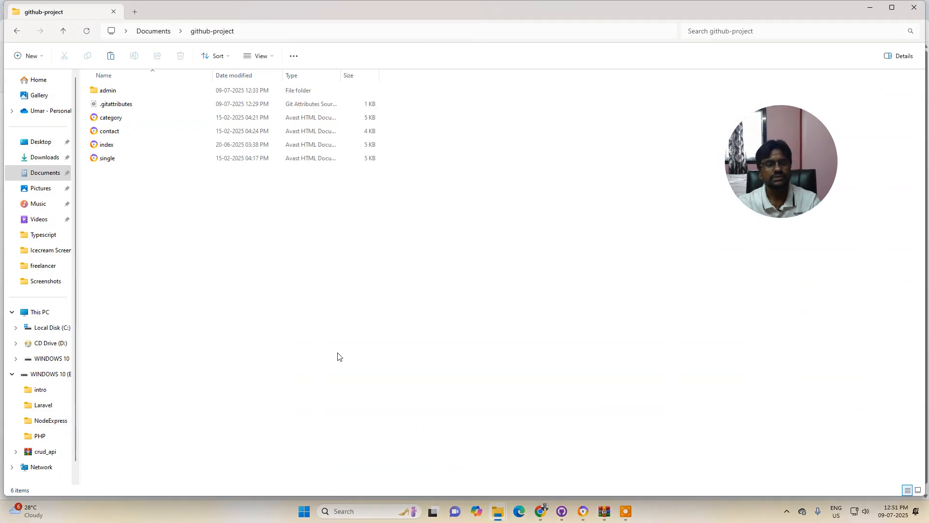
left_click(60, 173)
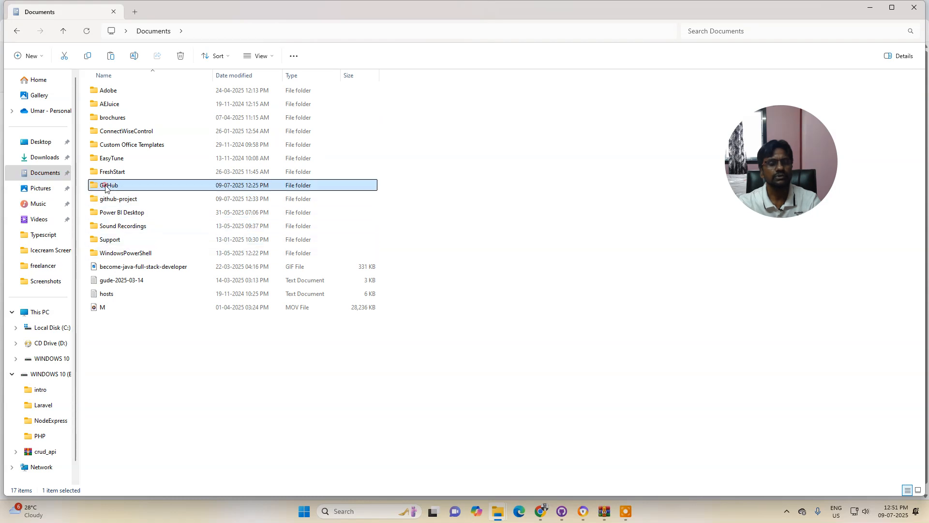
double_click(120, 183)
double_click(120, 92)
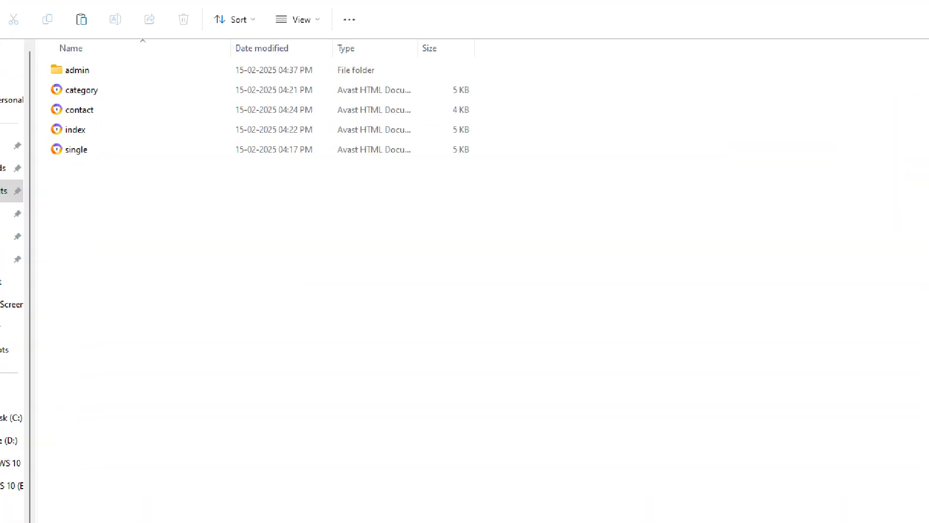
left_click(132, 72)
mouse_move(171, 1)
left_mouse_down()
mouse_move(281, 22)
mouse_move(123, 25)
left_mouse_up()
mouse_move(164, 86)
left_mouse_down()
mouse_move(151, 134)
mouse_move(157, 269)
left_mouse_up()
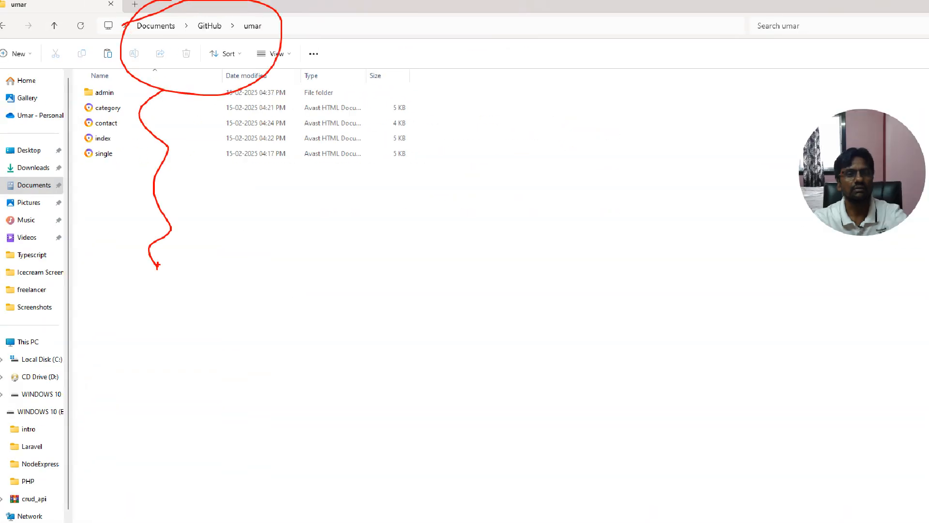
key("Escape")
In GitHub Desktop, commit all changed files to main with the summary "for website" and publish the branch
left_click(541, 512)
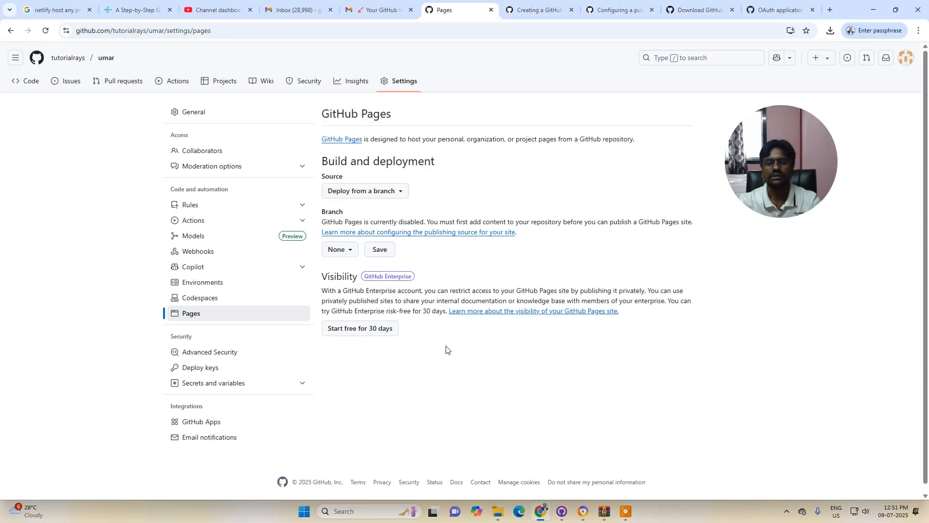
left_click(561, 511)
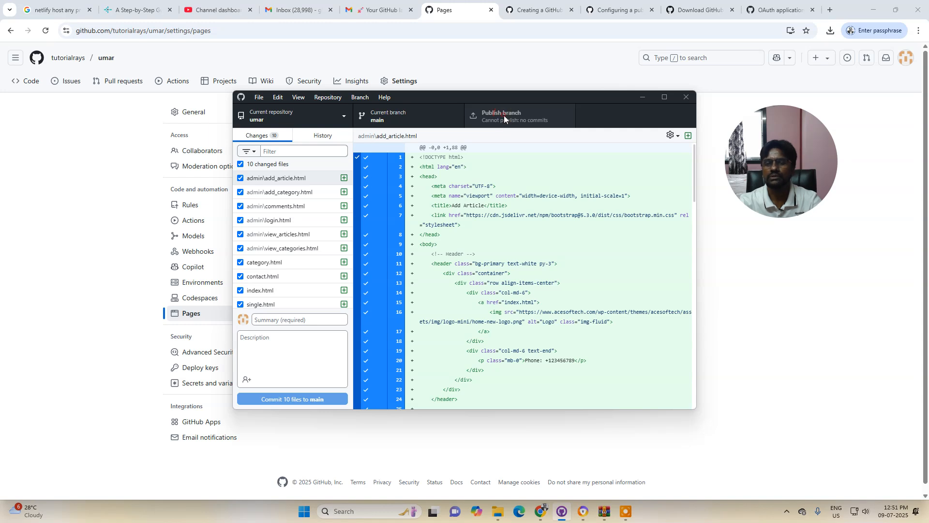
left_click(294, 322)
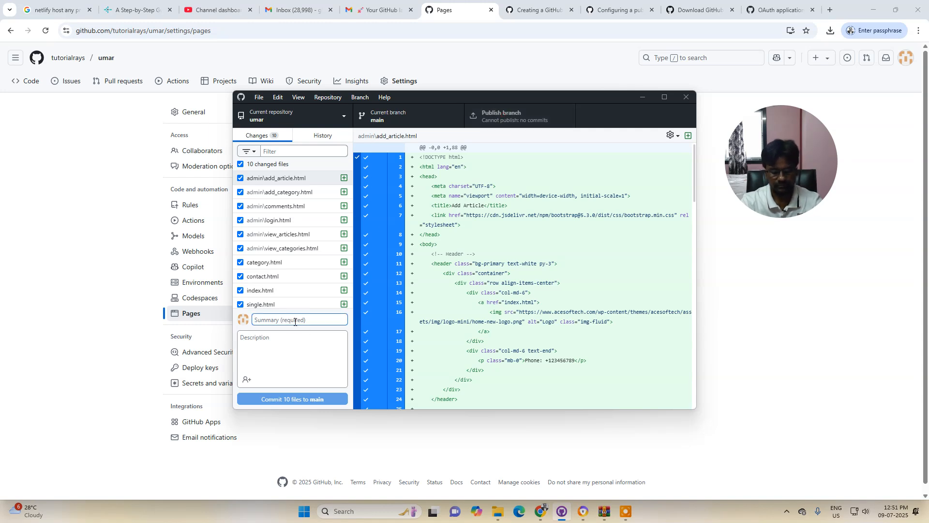
type("main")
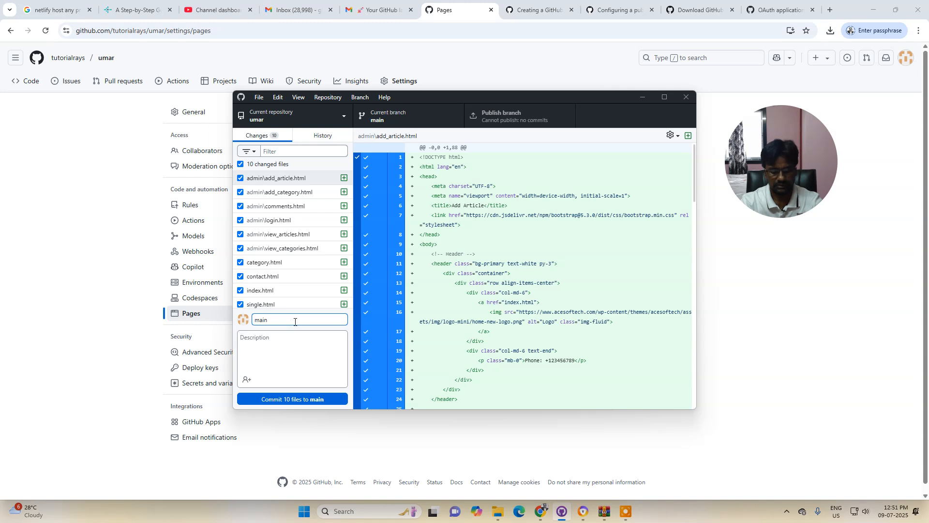
key("BackSpace")
key("BackSpace")
type("um")
key("BackSpace")
key("BackSpace")
type("for web")
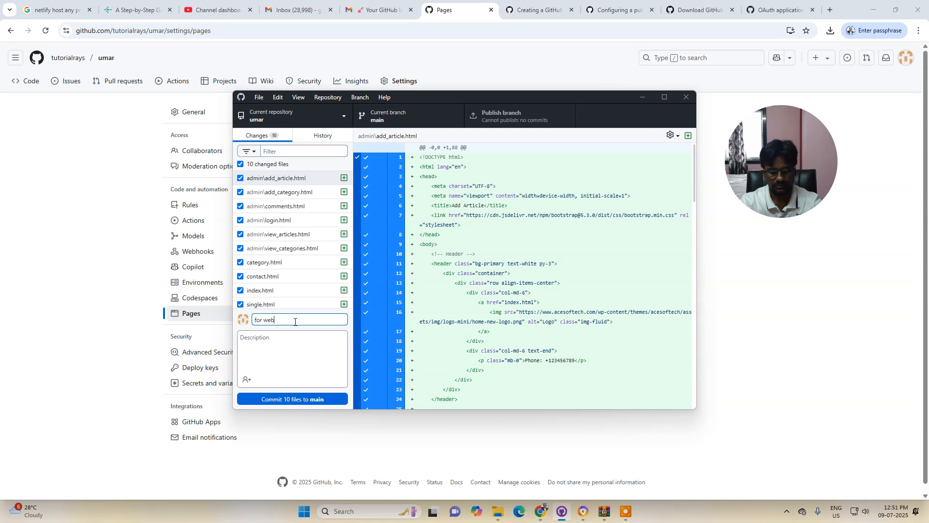
type("site")
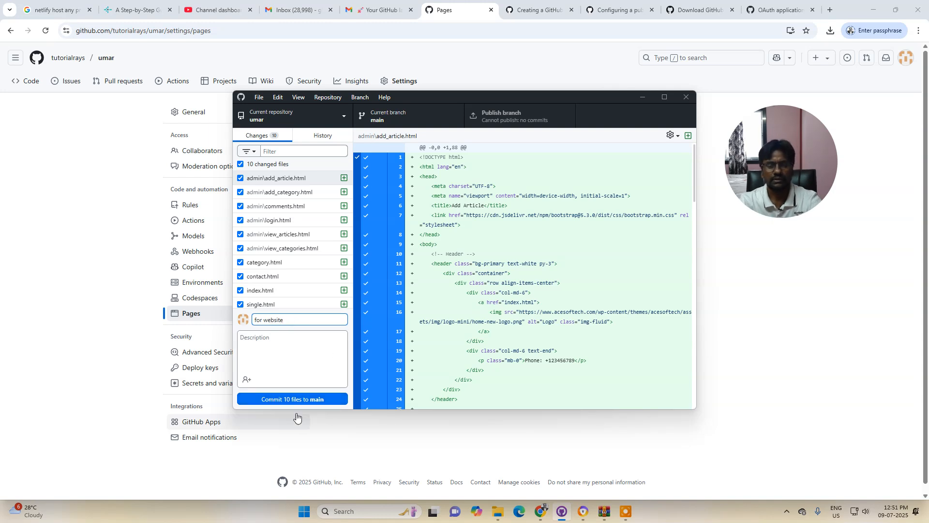
left_click(294, 401)
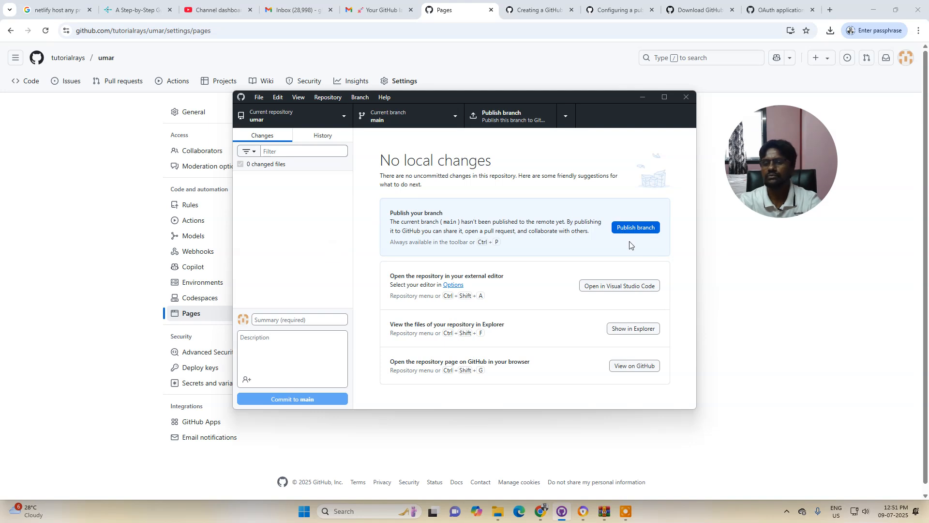
left_click(504, 118)
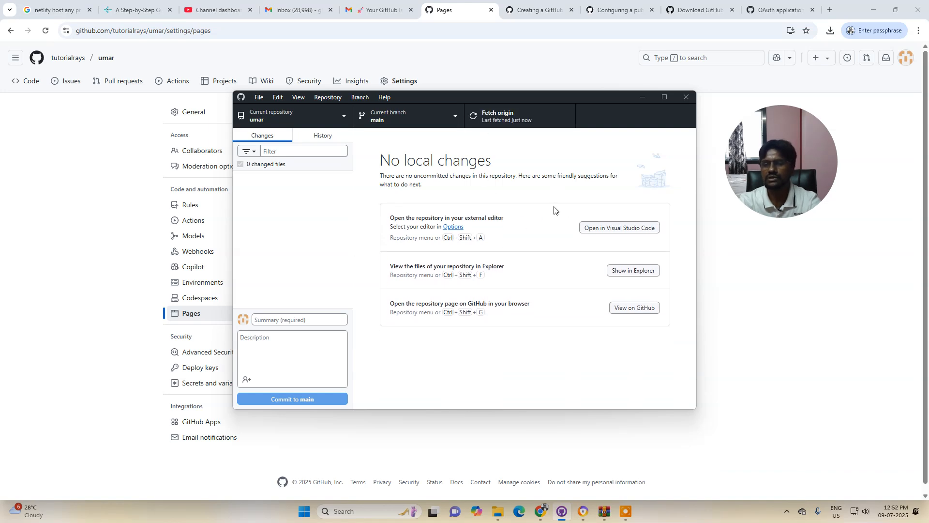
Switch to the browser, open the account's profile in a new tab and show the public repository's files
left_click(98, 318)
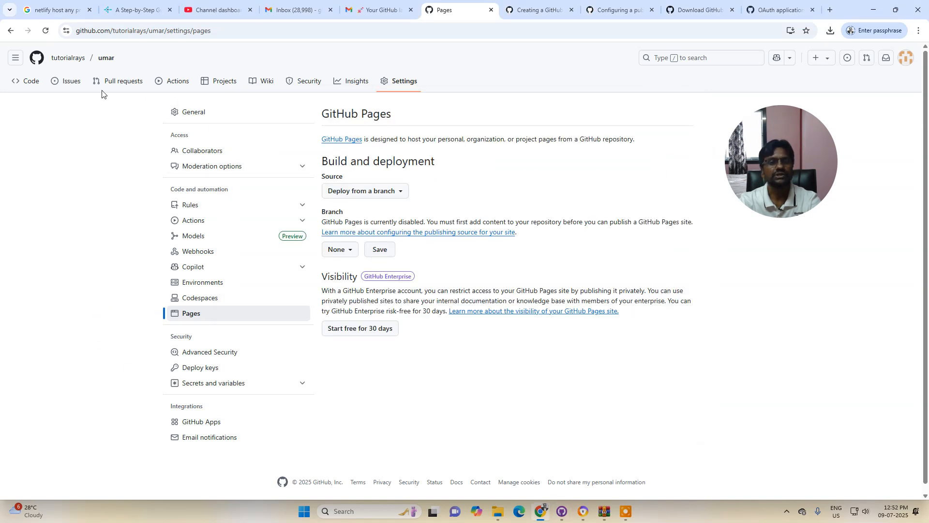
middle_click(78, 59)
left_click(471, 5)
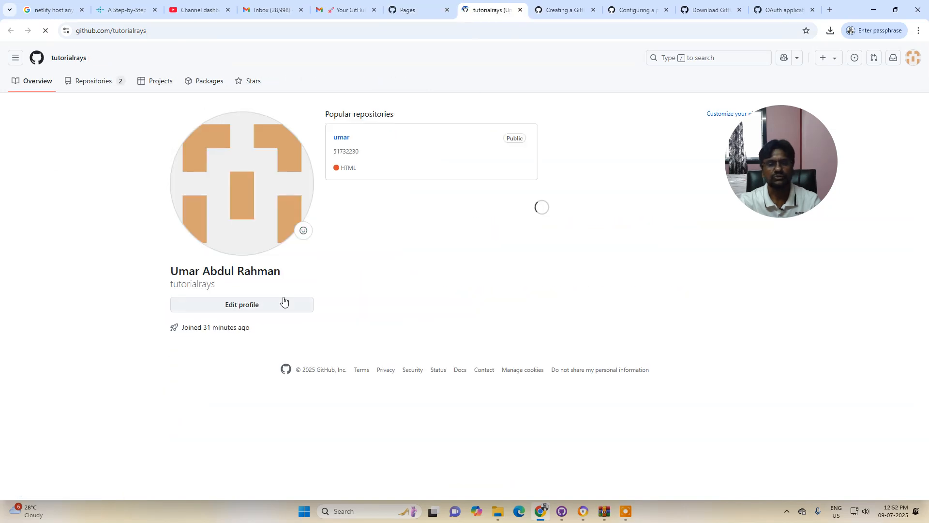
left_click(337, 140)
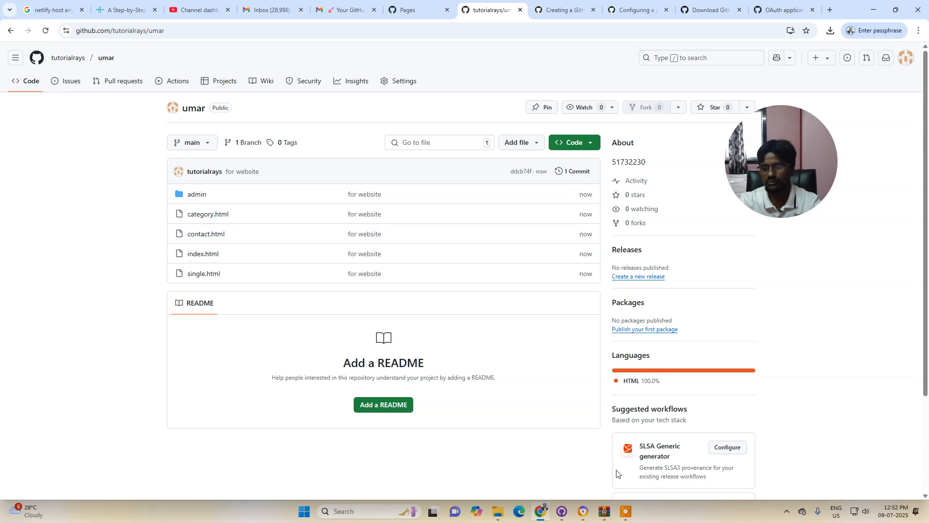
Fetch the origin for the public repository in GitHub Desktop and reload its code page in the browser
left_click(562, 511)
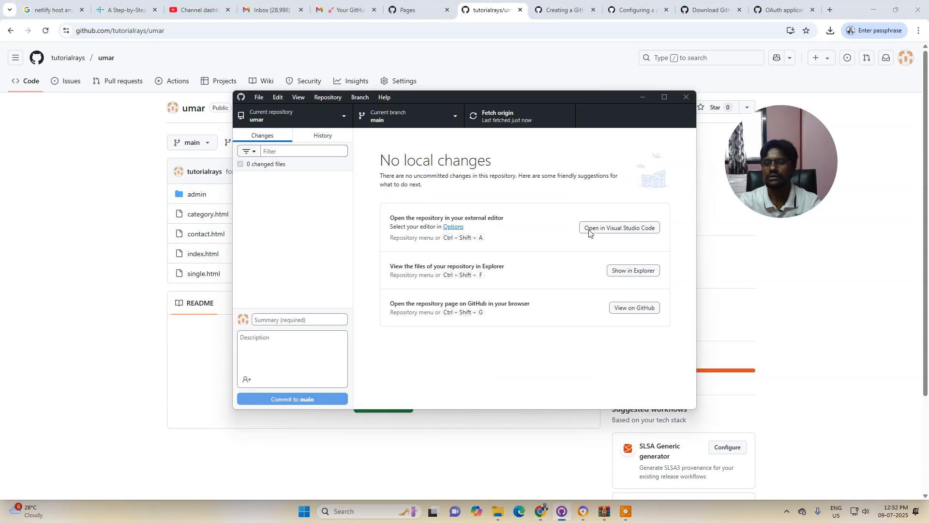
left_click(495, 118)
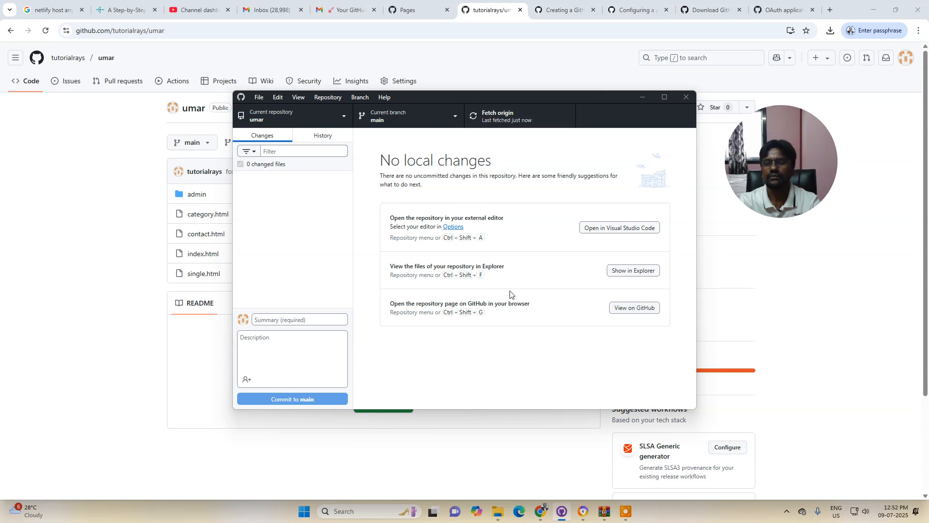
left_click(163, 351)
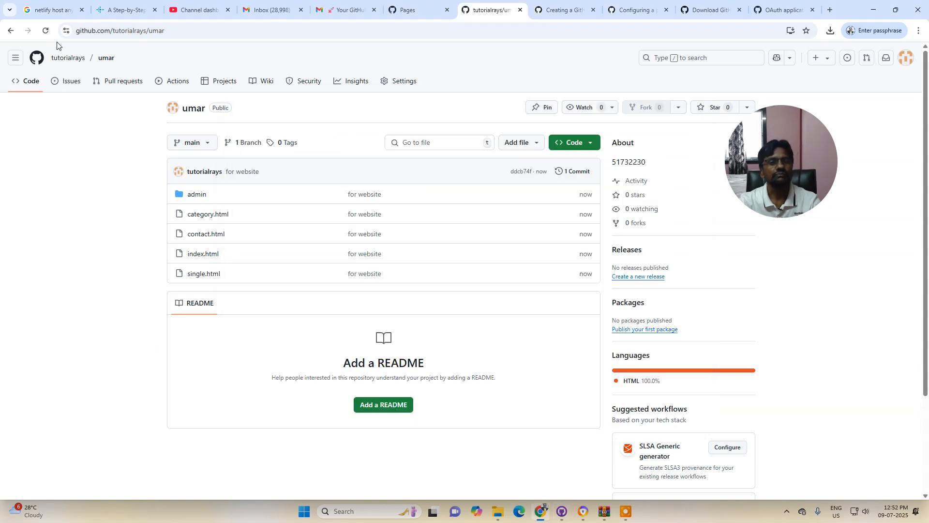
left_click(45, 31)
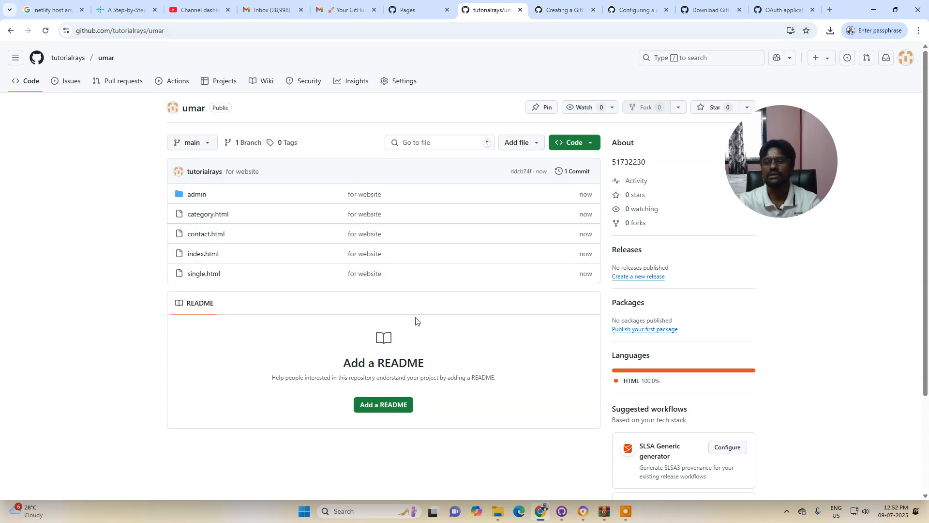
Reload the repository's GitHub Pages settings and keep the build source as Deploy from a branch
left_click(407, 8)
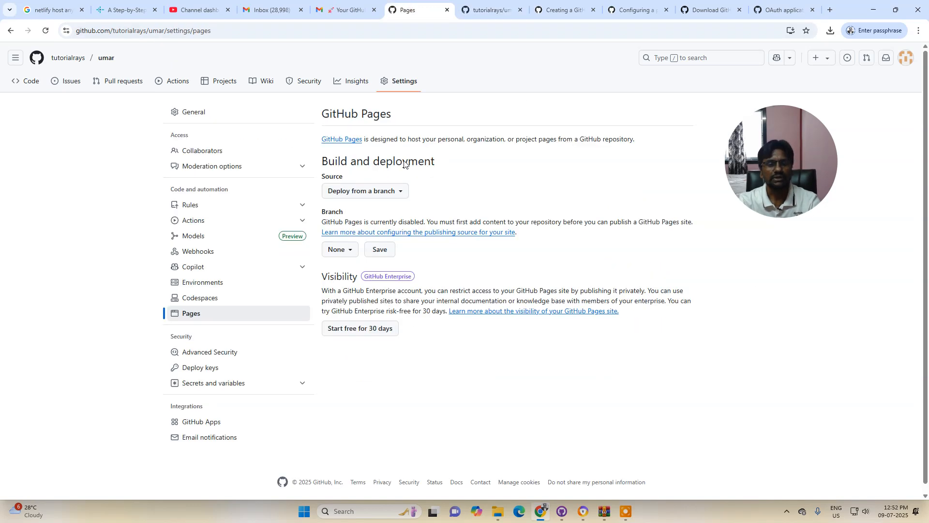
left_click(45, 30)
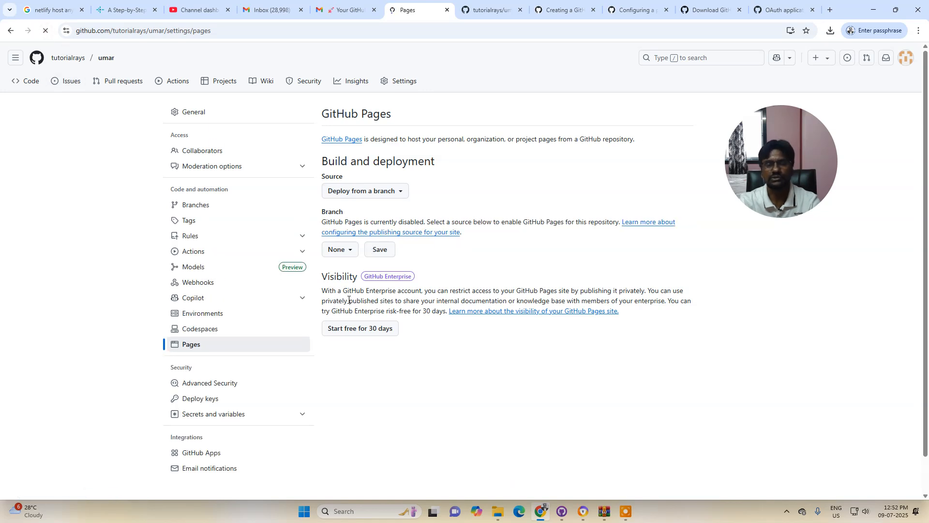
left_click(379, 192)
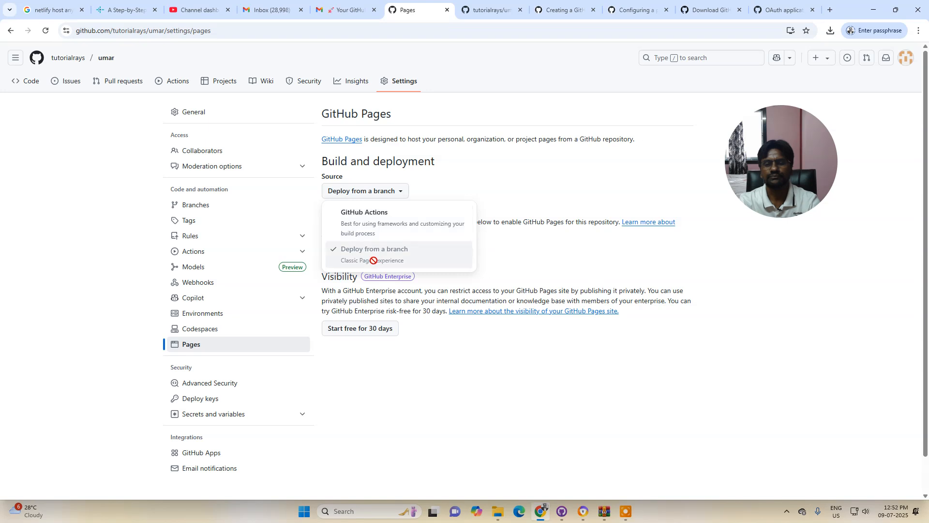
left_click(541, 245)
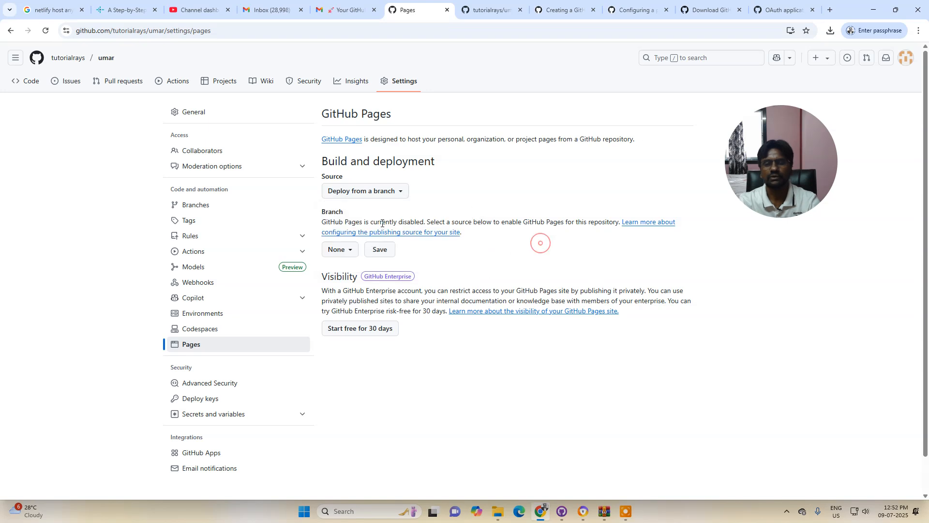
Set the GitHub Pages publishing source to the main branch with the / (root) folder and save it
left_click(348, 250)
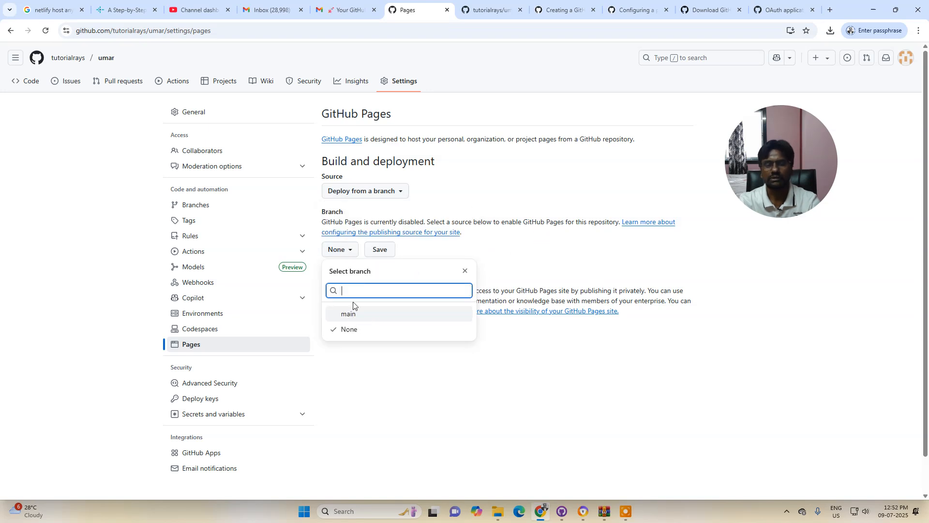
left_click(372, 314)
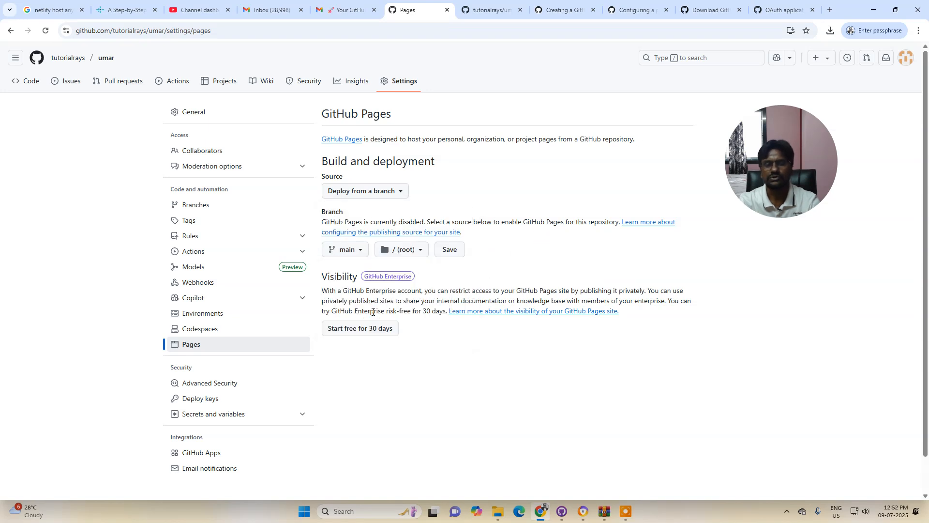
left_click(419, 251)
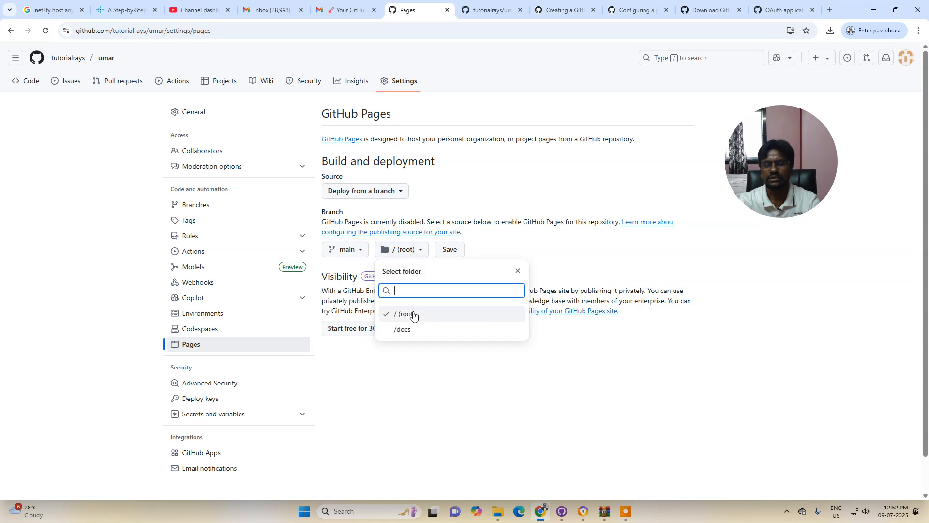
left_click(411, 313)
left_click(417, 251)
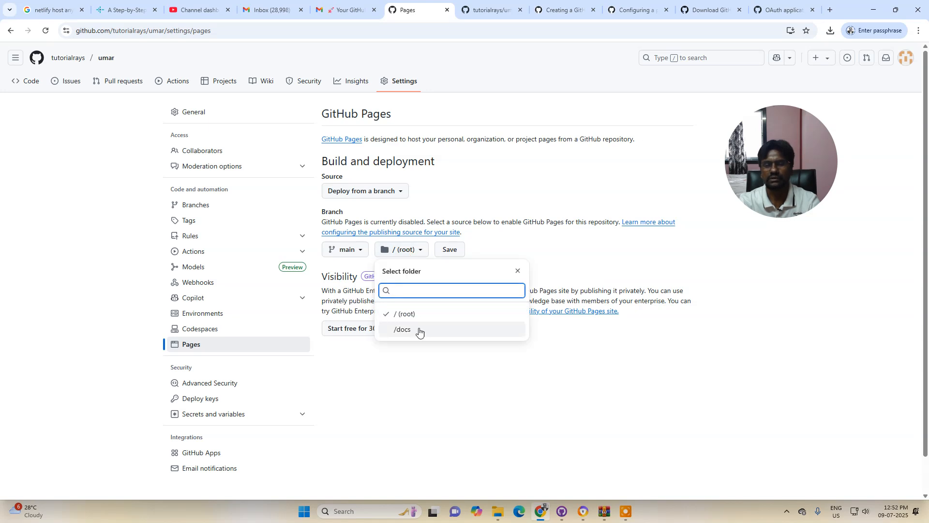
left_click(418, 249)
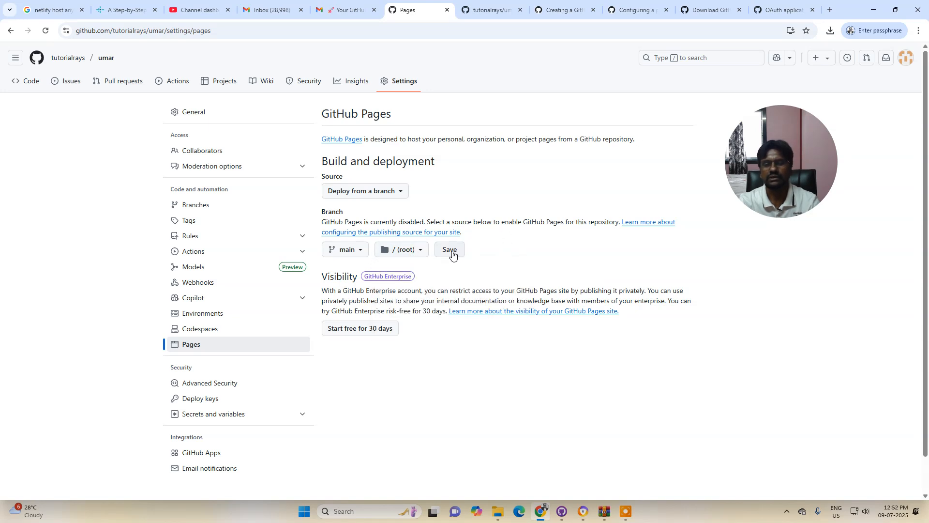
left_click(451, 251)
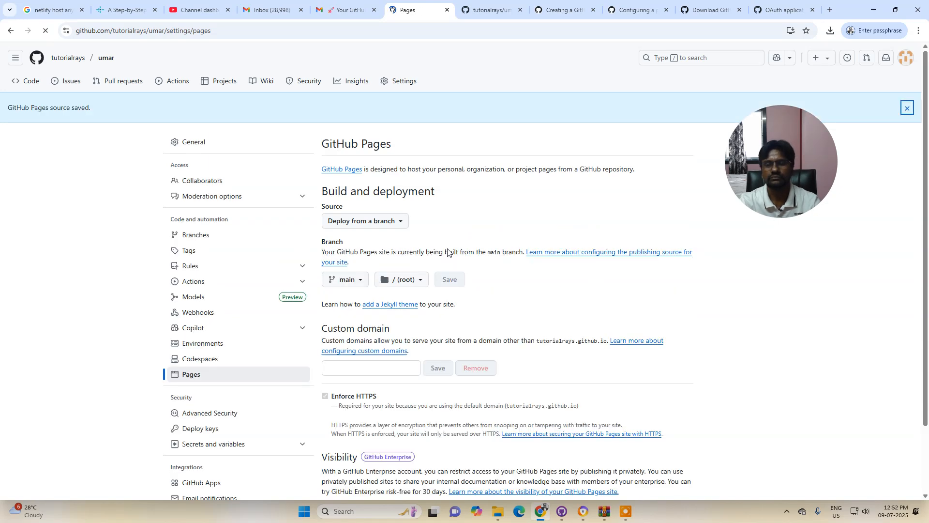
Examine the Custom domain section of the GitHub Pages settings, including the default github.io domain
scroll(538, 322, "down", 1)
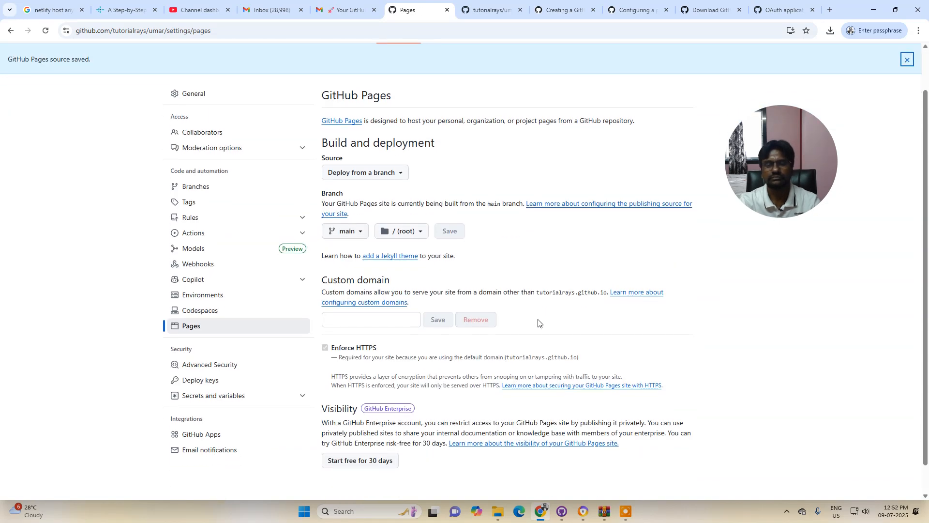
scroll(365, 294, "down", 1)
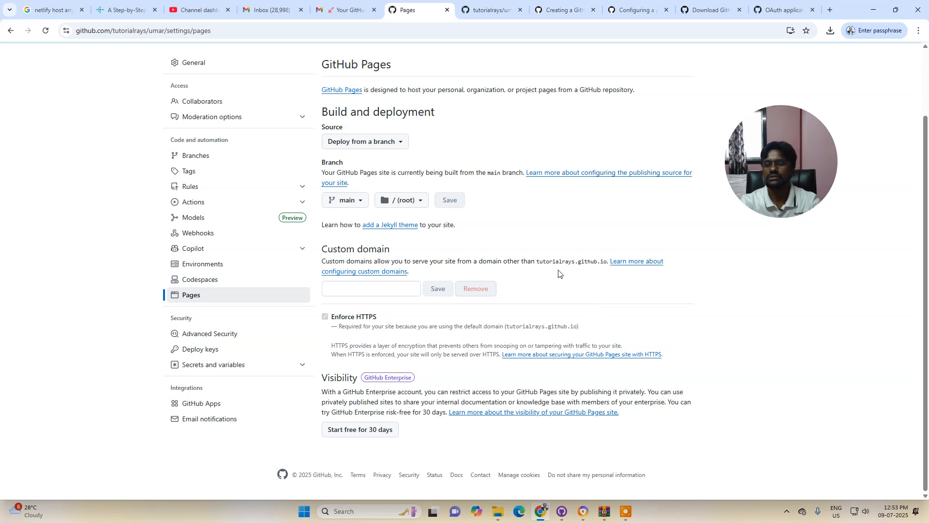
left_click_drag(535, 262, 608, 261)
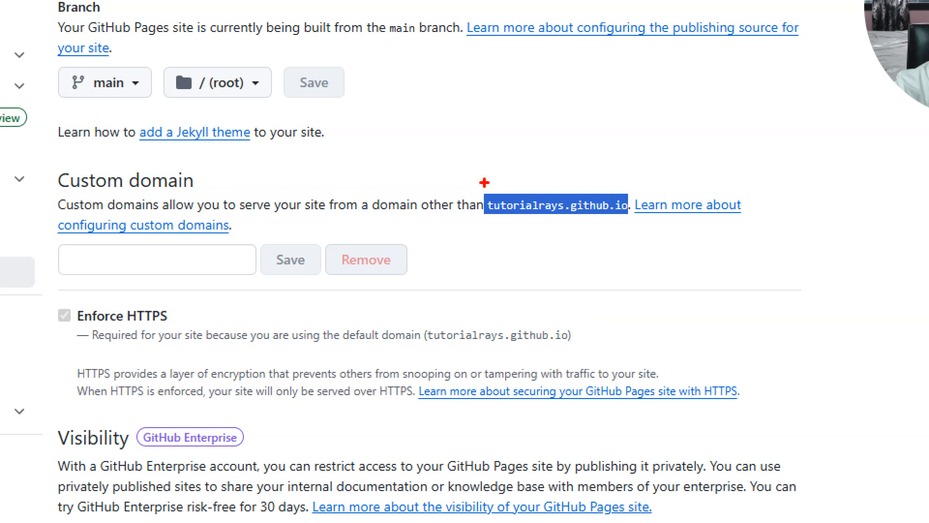
left_click_drag(534, 250, 609, 249)
left_click_drag(470, 177, 641, 169)
mouse_move(580, 158)
left_mouse_down()
mouse_move(612, 126)
mouse_move(602, 111)
mouse_move(614, 143)
left_mouse_up()
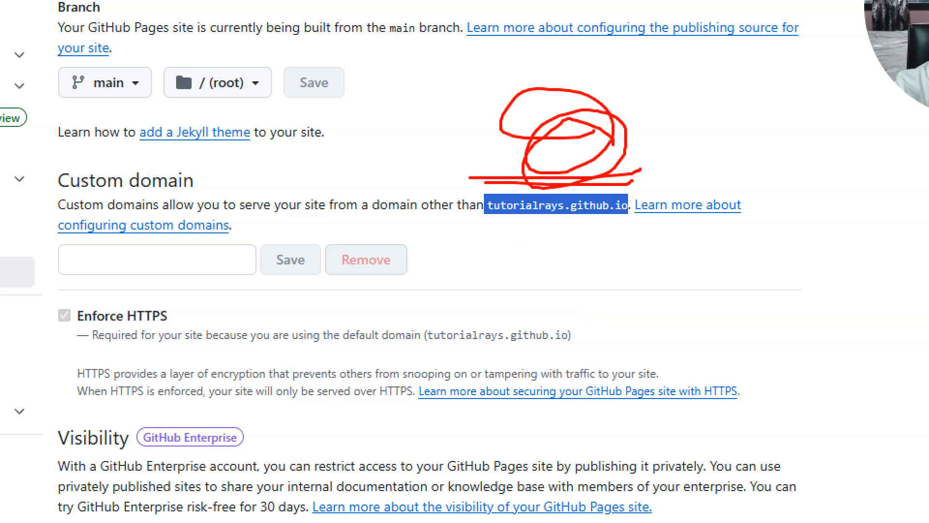
key("Escape")
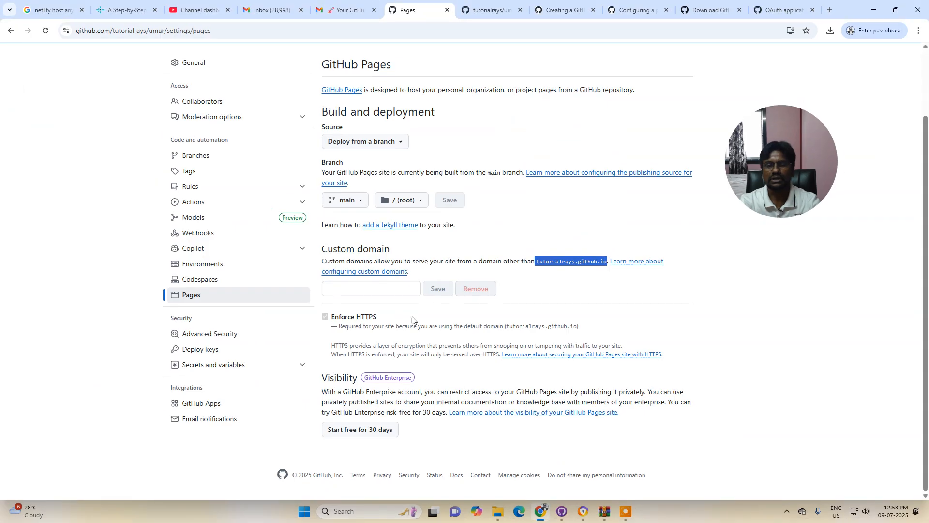
left_click(384, 288)
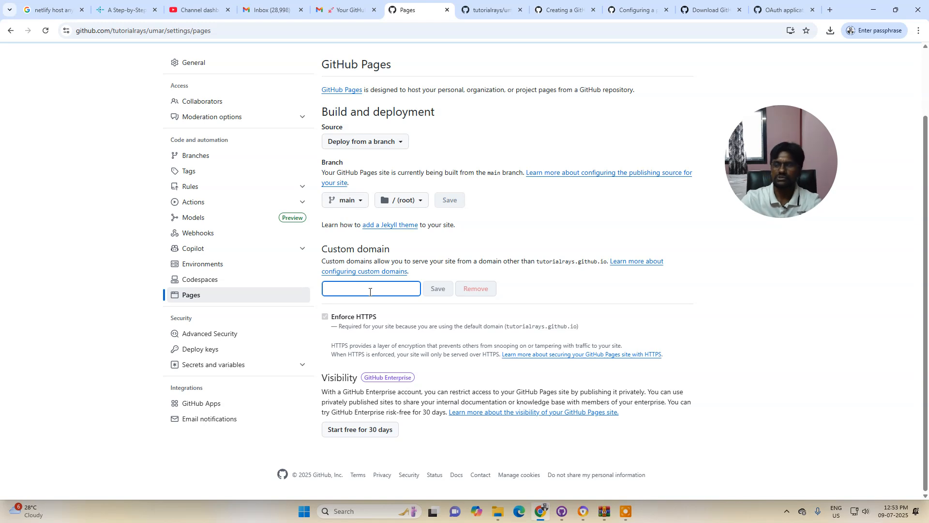
left_click(568, 281)
Try to open the default domain tutorialrays.github.io named in the Custom domain description
left_click_drag(534, 261, 606, 262)
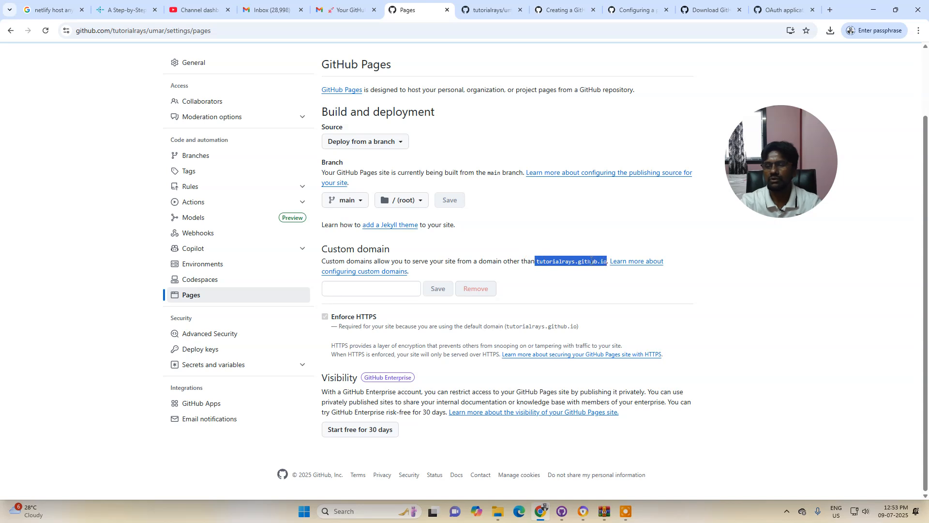
right_click(591, 261)
left_click(637, 301)
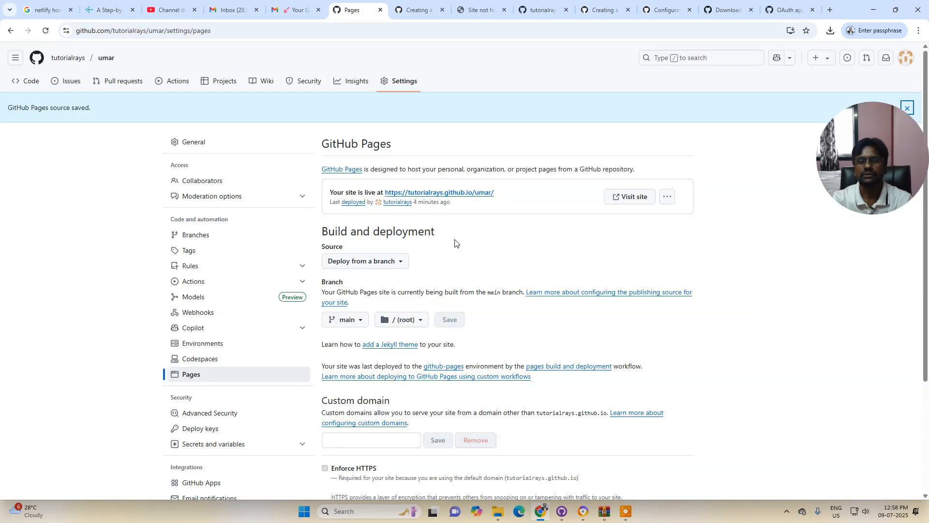
Visit the published site from the live-site notice in the GitHub Pages settings
left_click_drag(331, 191, 369, 192)
left_click(367, 192)
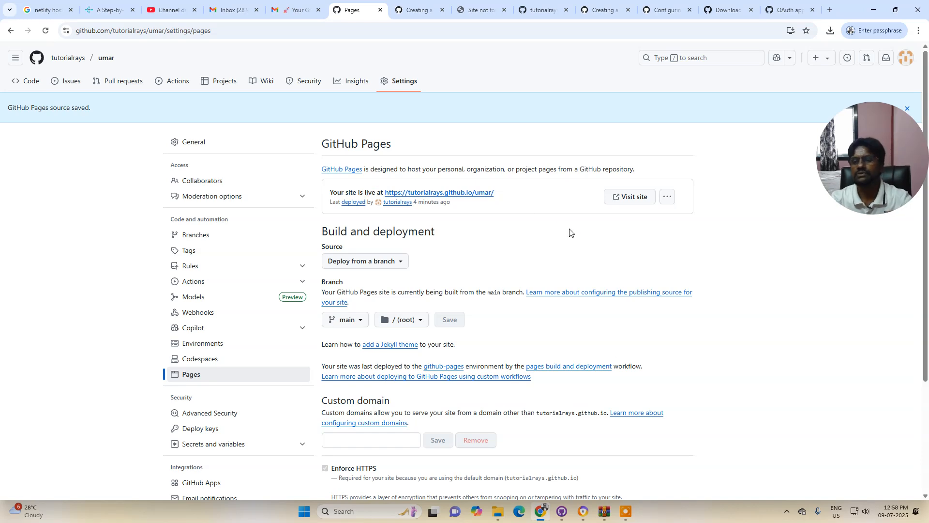
left_click(627, 199)
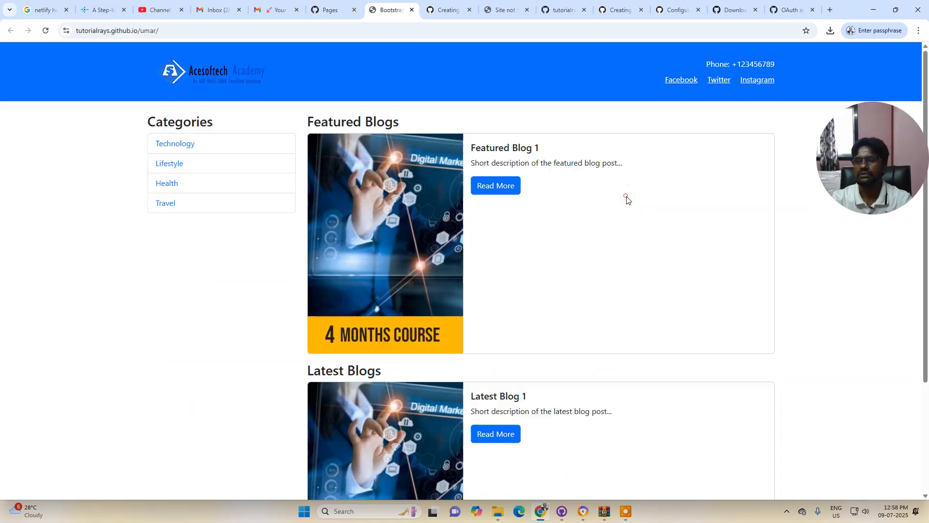
Open a new Incognito window for testing the published blog site
left_click(206, 30)
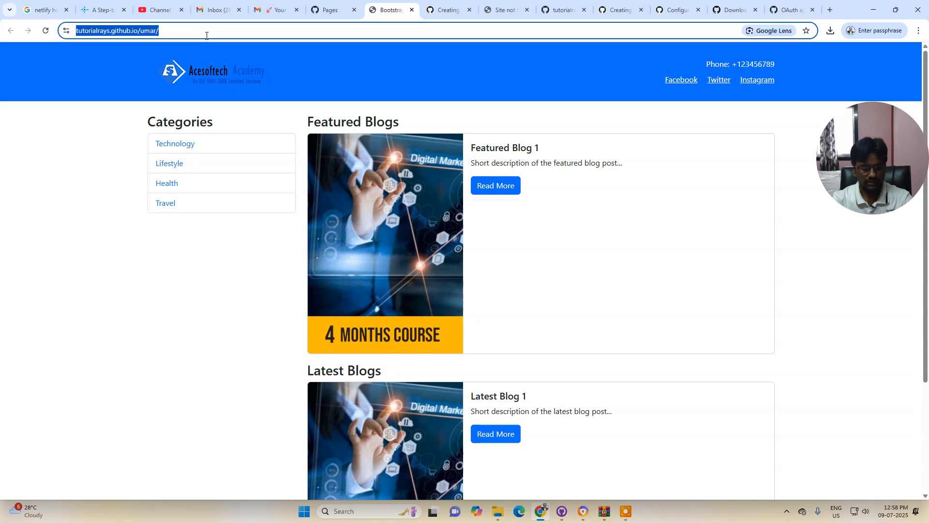
left_click(175, 31)
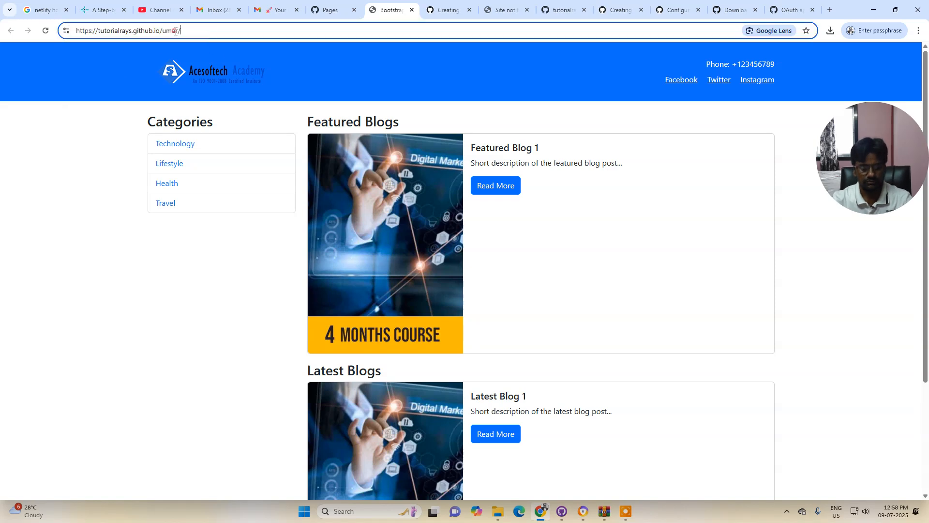
left_click(919, 31)
left_click(816, 106)
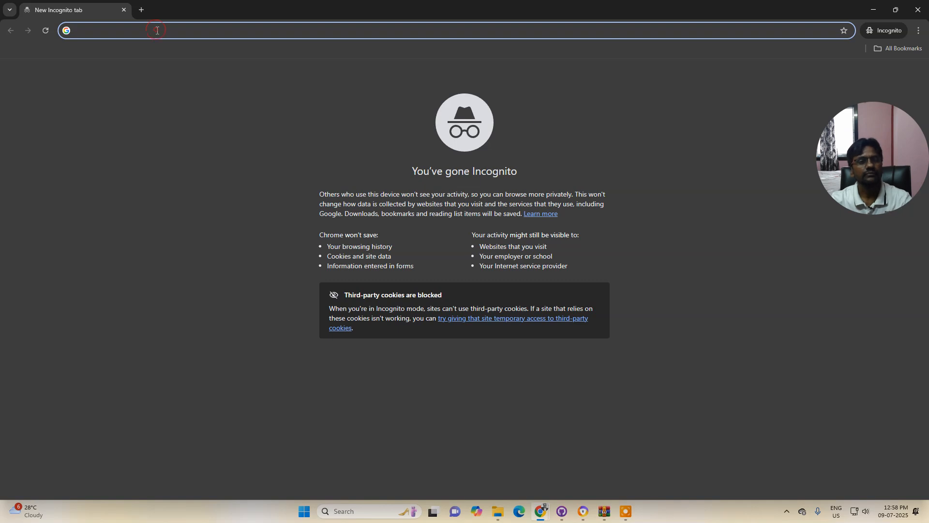
Copy the published site's address from the regular window and load it in the Incognito window
left_click(875, 10)
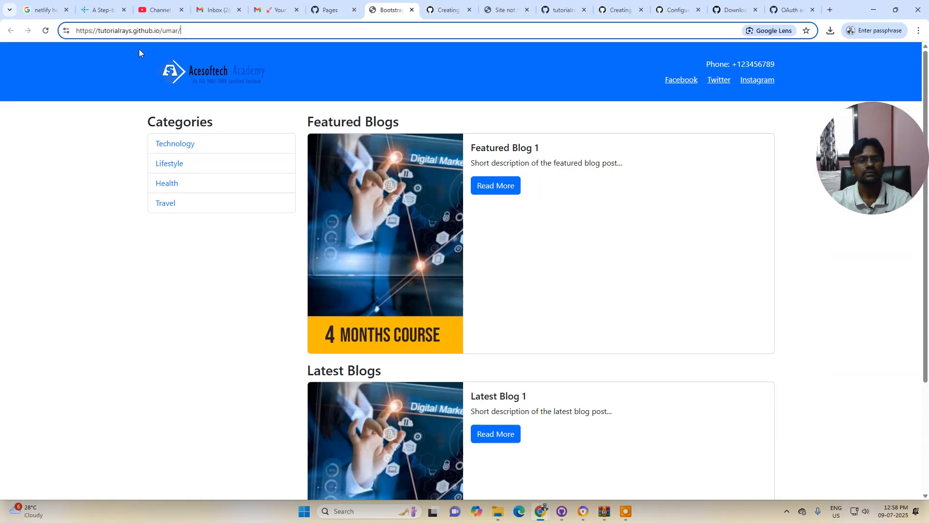
left_click(206, 35)
key("ctrl+c")
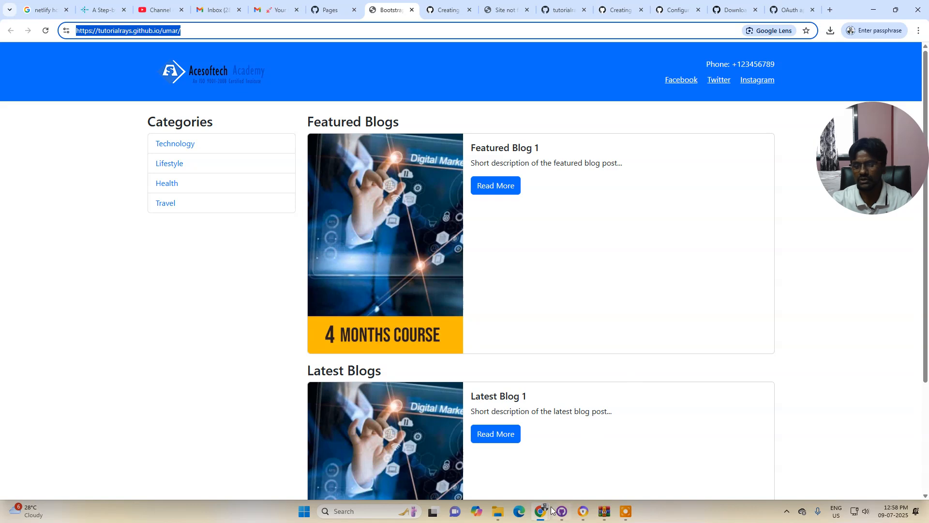
mouse_move(540, 510)
left_click(594, 464)
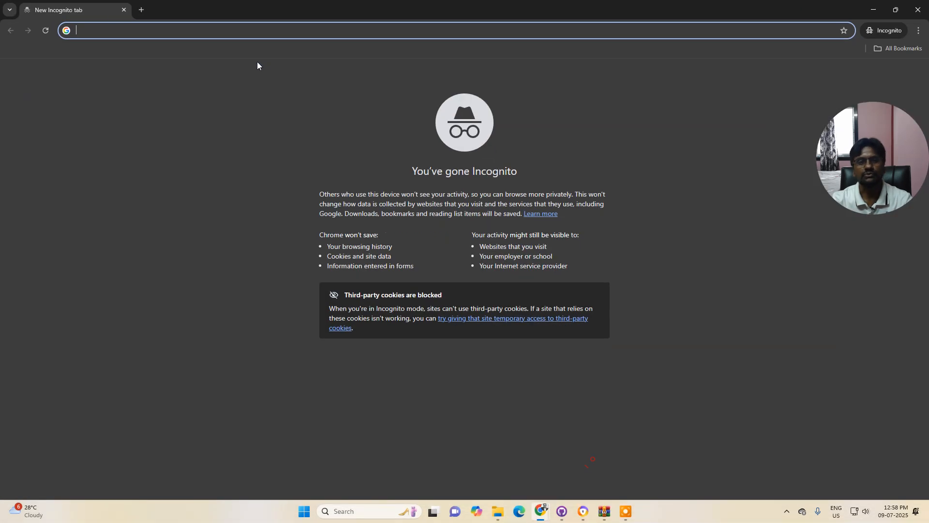
left_click(122, 31)
key("ctrl+v")
key("Return")
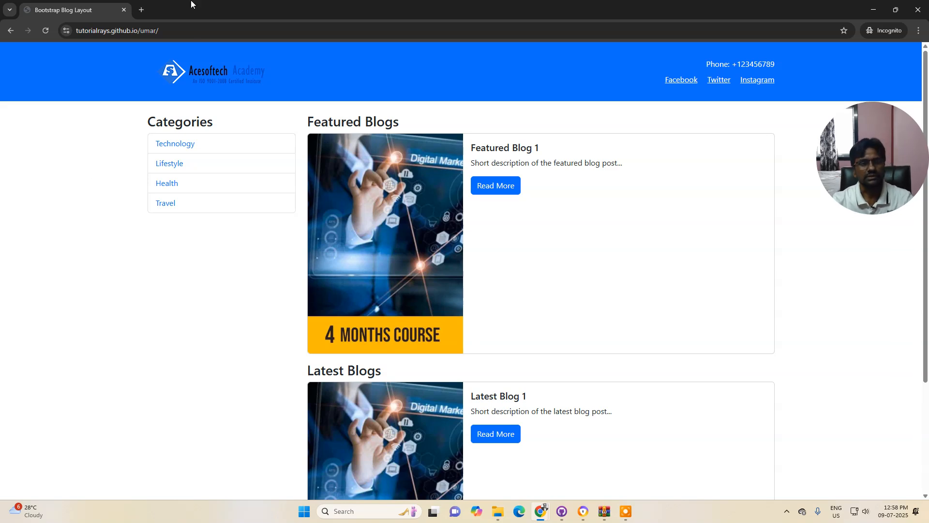
key("ctrl+l")
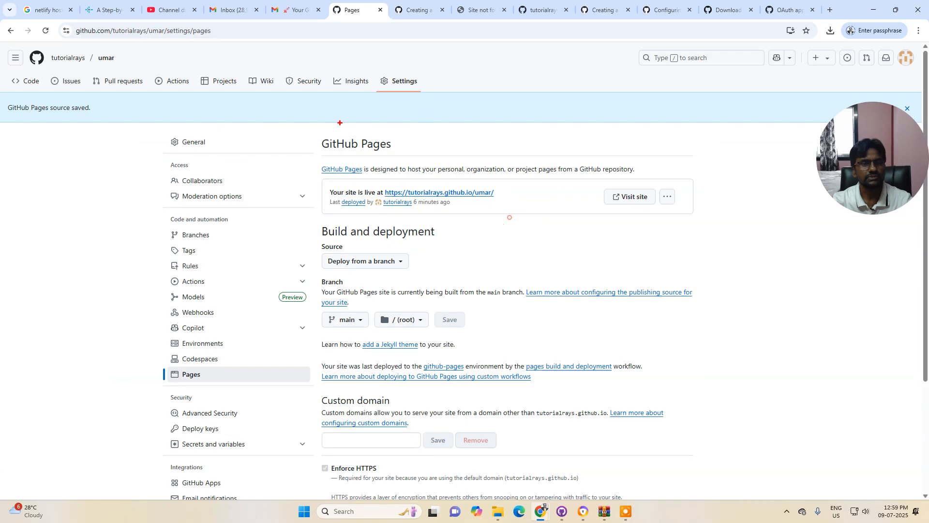
left_click_drag(118, 51, 104, 76)
mouse_move(410, 63)
left_mouse_down()
mouse_move(389, 60)
mouse_move(418, 69)
mouse_move(141, 220)
mouse_move(117, 260)
mouse_move(130, 273)
mouse_move(103, 340)
mouse_move(197, 377)
mouse_move(143, 376)
left_mouse_up()
mouse_move(341, 148)
left_mouse_down()
mouse_move(290, 193)
mouse_move(383, 136)
left_mouse_up()
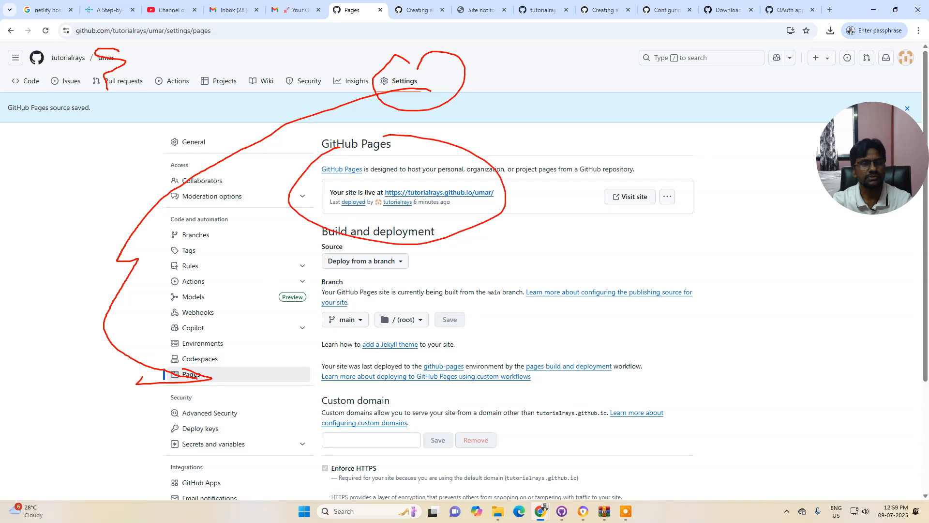
mouse_move(295, 148)
left_mouse_down()
mouse_move(323, 168)
mouse_move(418, 120)
left_mouse_up()
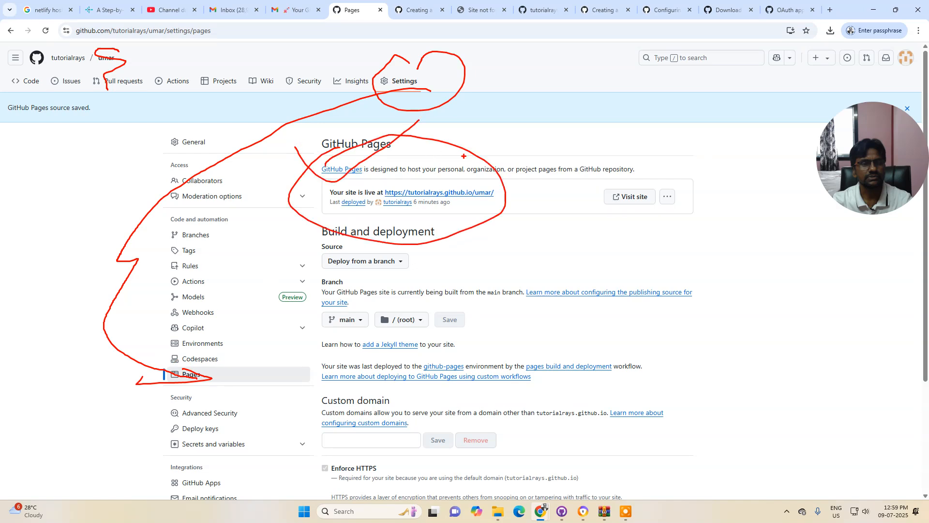
key("Escape")
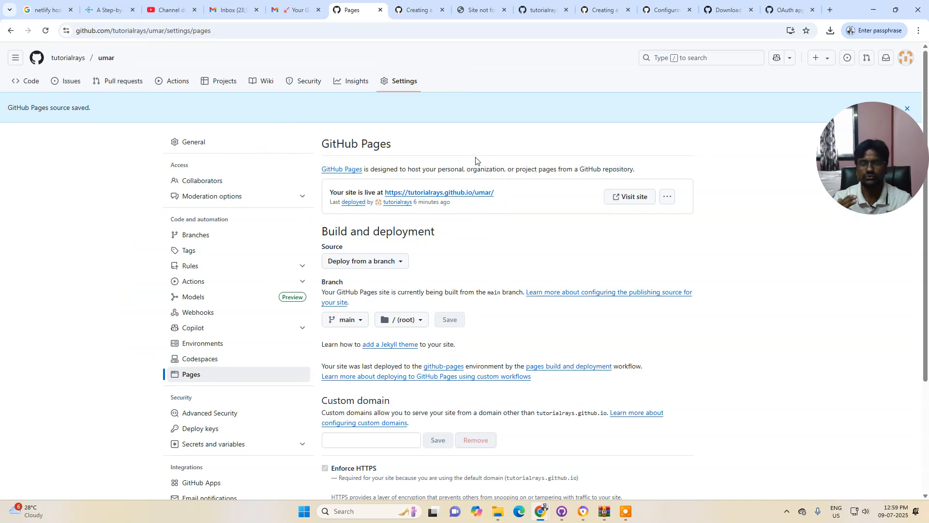